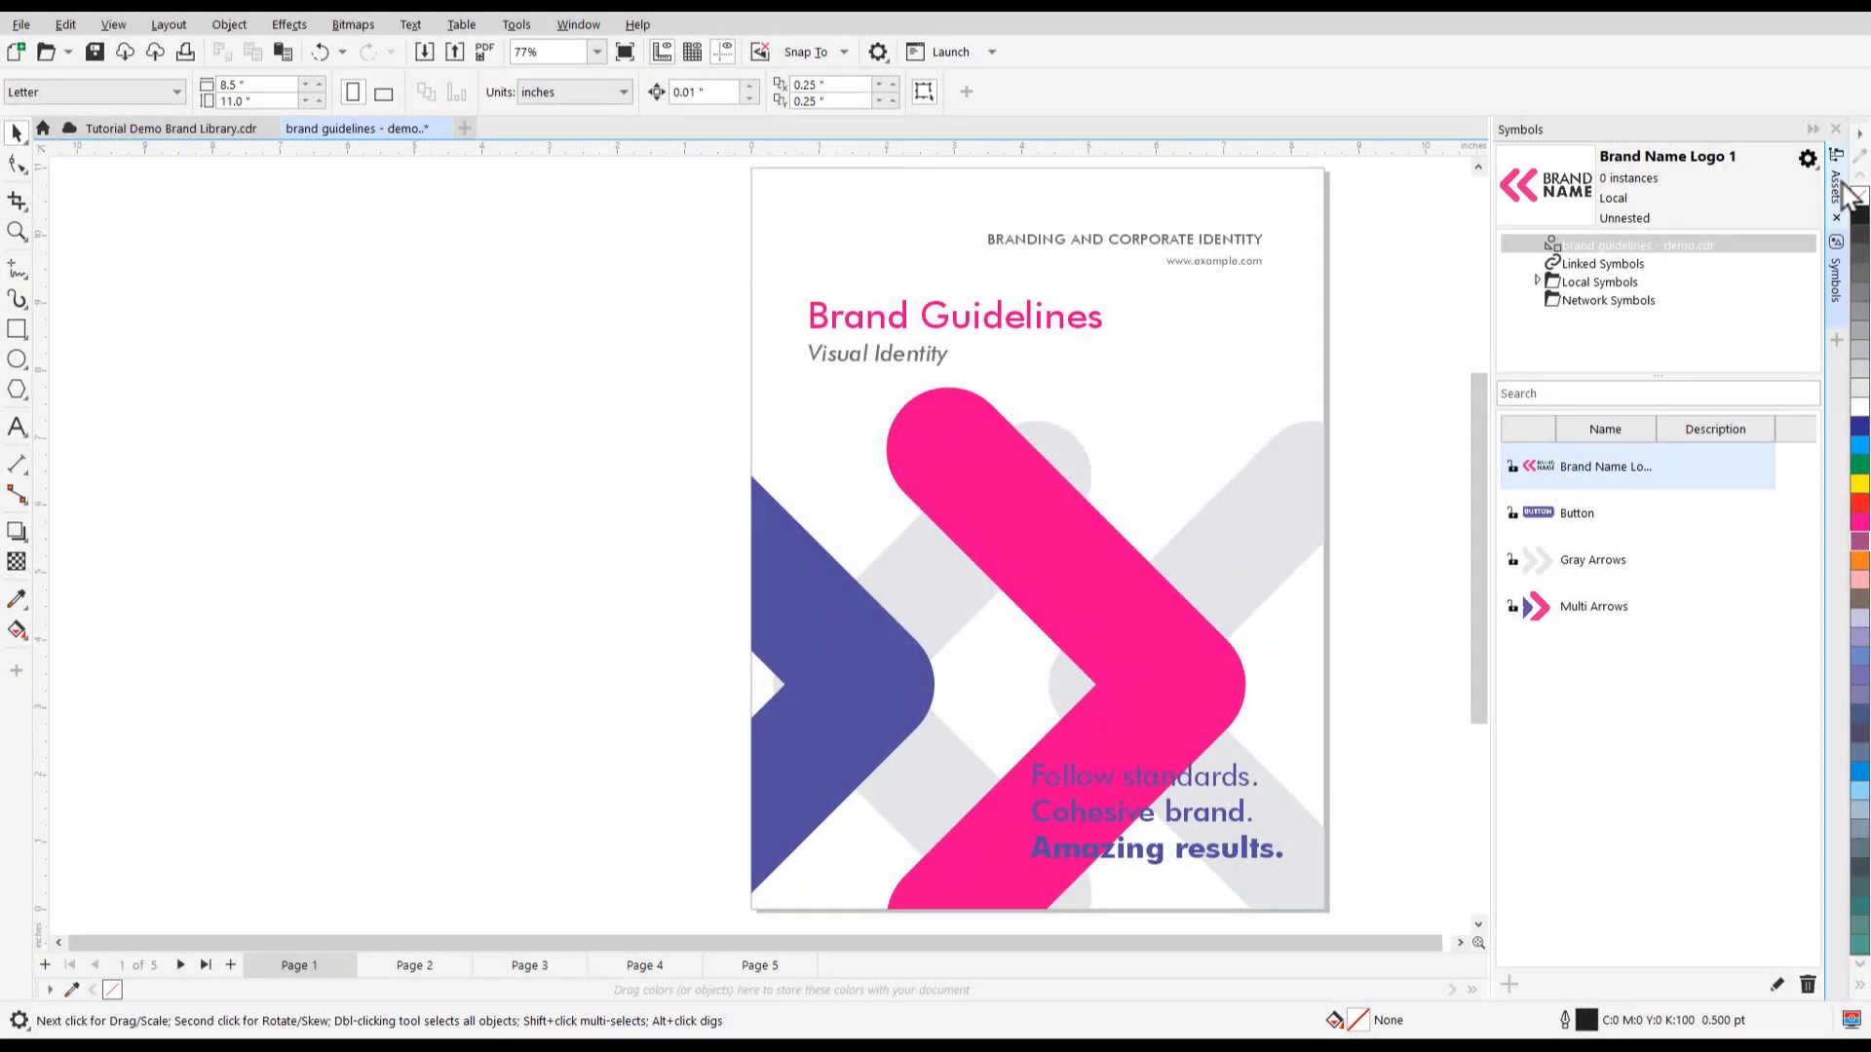
Show the linked brand library's symbols in the Symbols docker.
{"action": "left_click", "coordinate": [1835, 180]}
{"action": "right_click", "coordinate": [1520, 297]}
{"action": "left_click", "coordinate": [1156, 585]}
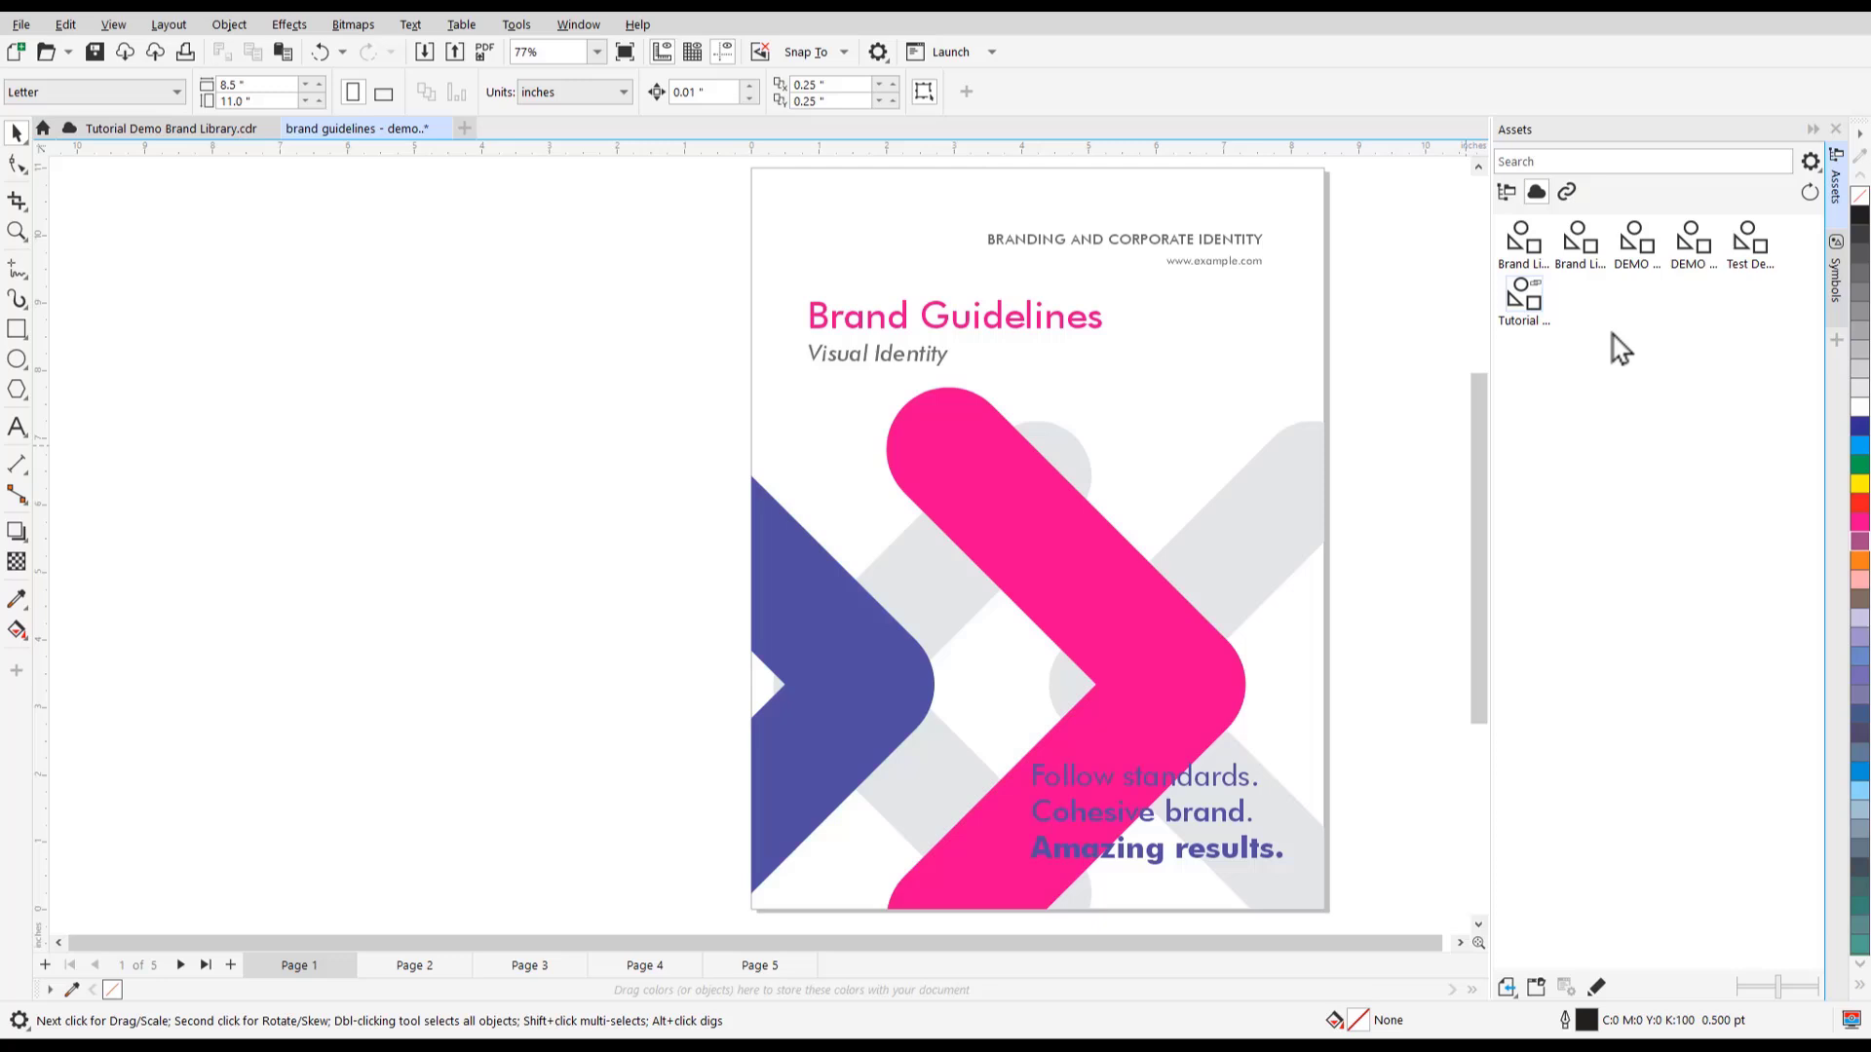
{"action": "left_click", "coordinate": [1838, 283]}
{"action": "left_click", "coordinate": [1712, 247]}
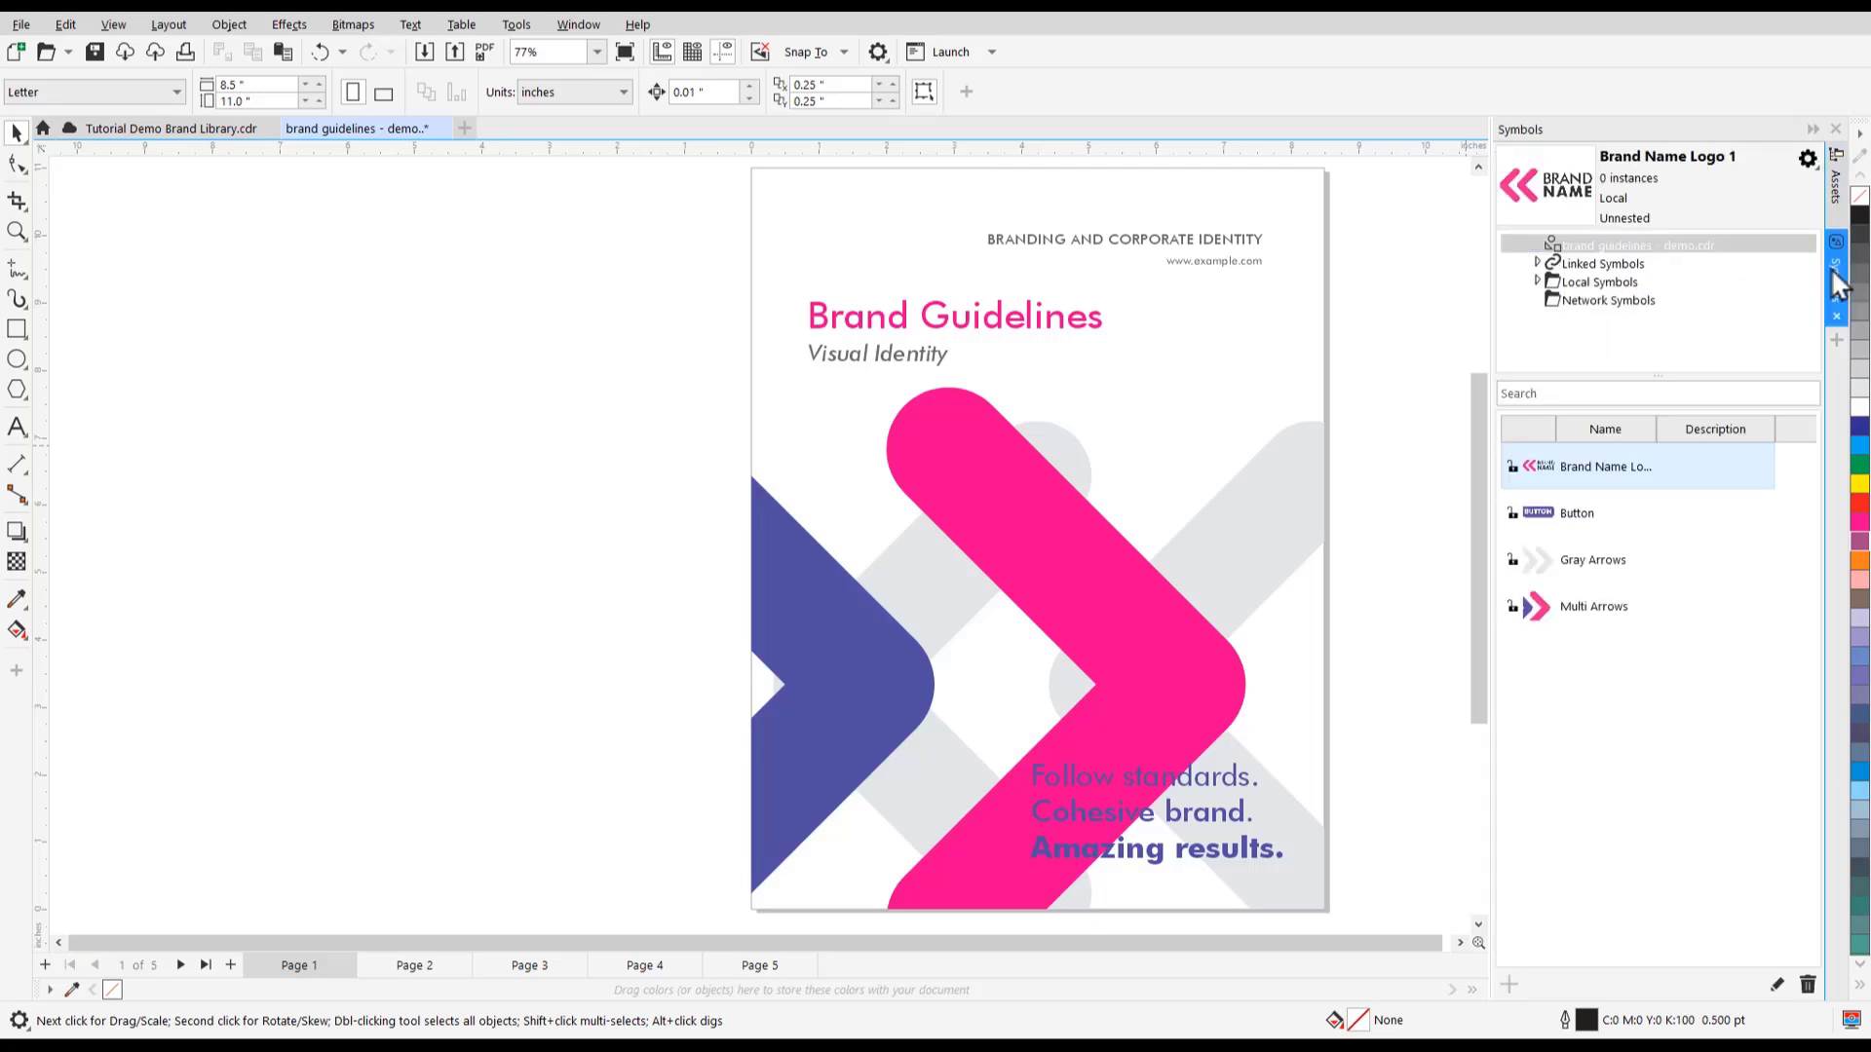
{"action": "left_click", "coordinate": [1538, 245]}
{"action": "left_click", "coordinate": [1670, 281]}
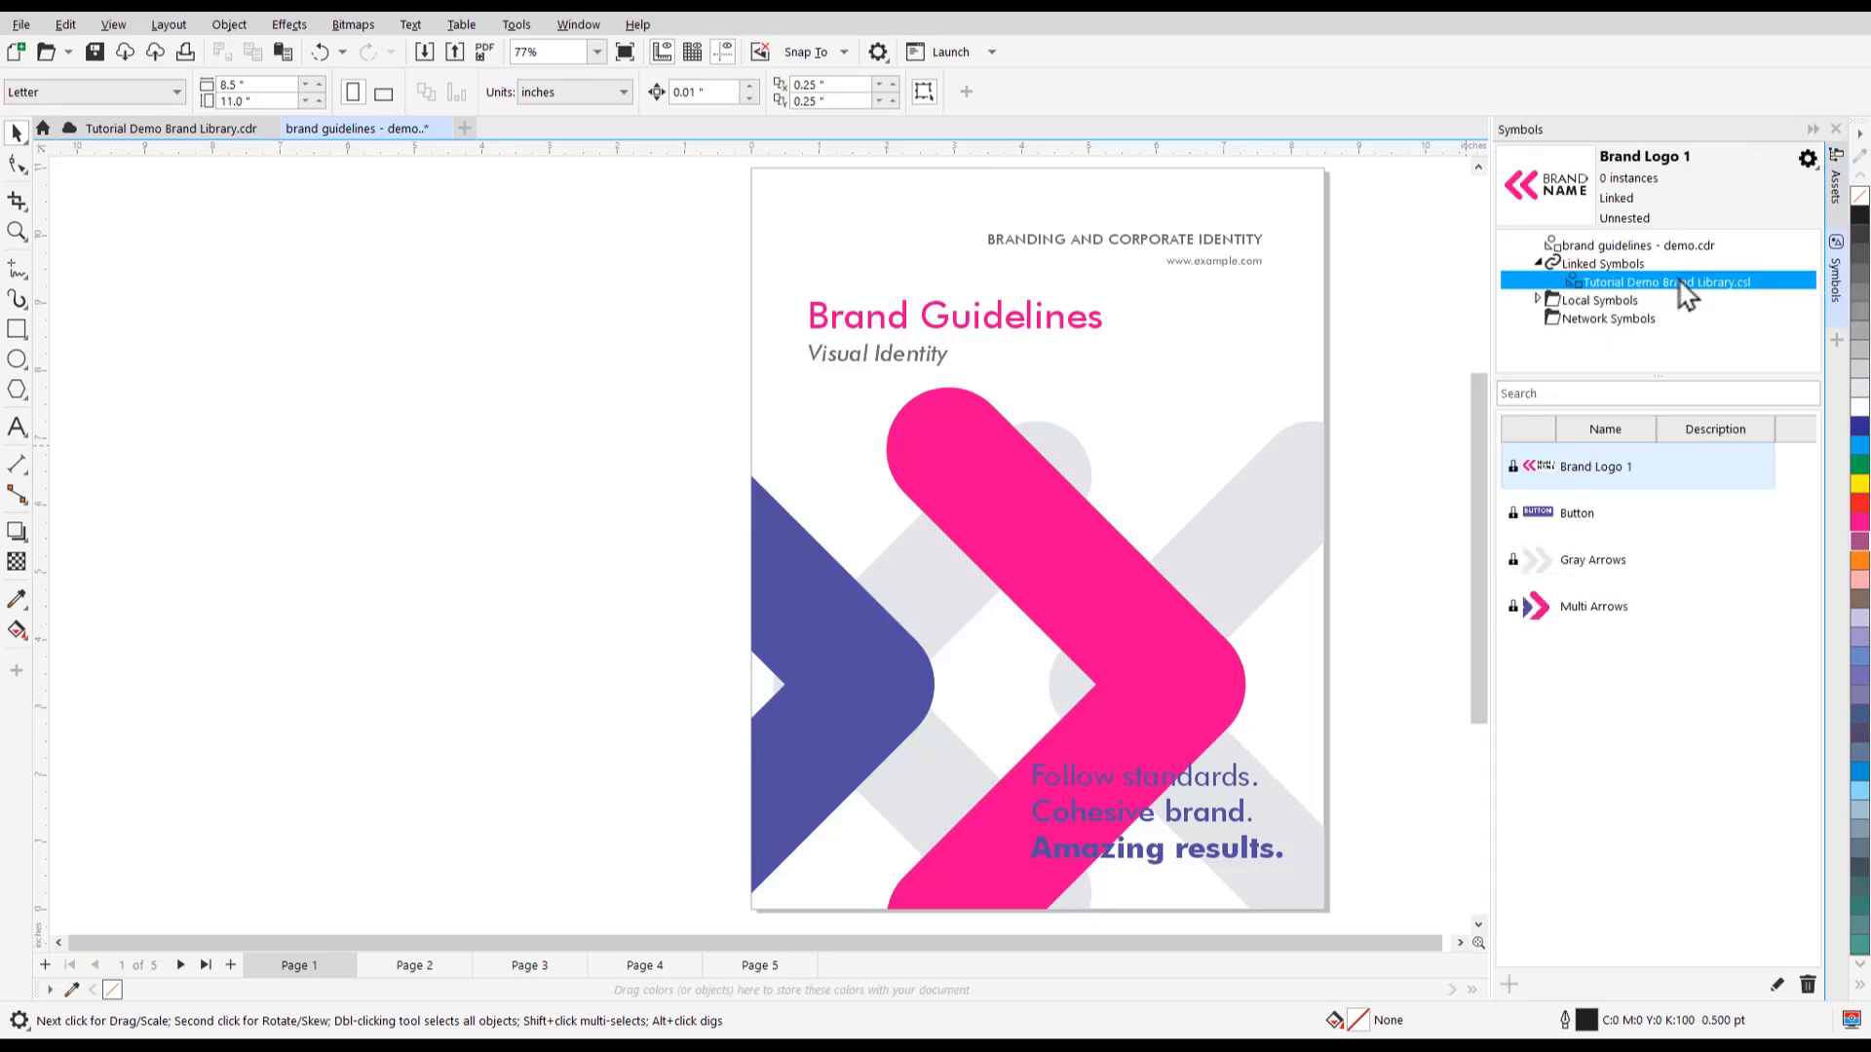
Place Brand Logo 1 copies on page 1 and page 3.
{"action": "left_click_drag", "start_coordinate": [1591, 465], "coordinate": [867, 243]}
{"action": "left_click", "coordinate": [415, 965]}
{"action": "left_click_drag", "start_coordinate": [1591, 466], "coordinate": [1223, 857]}
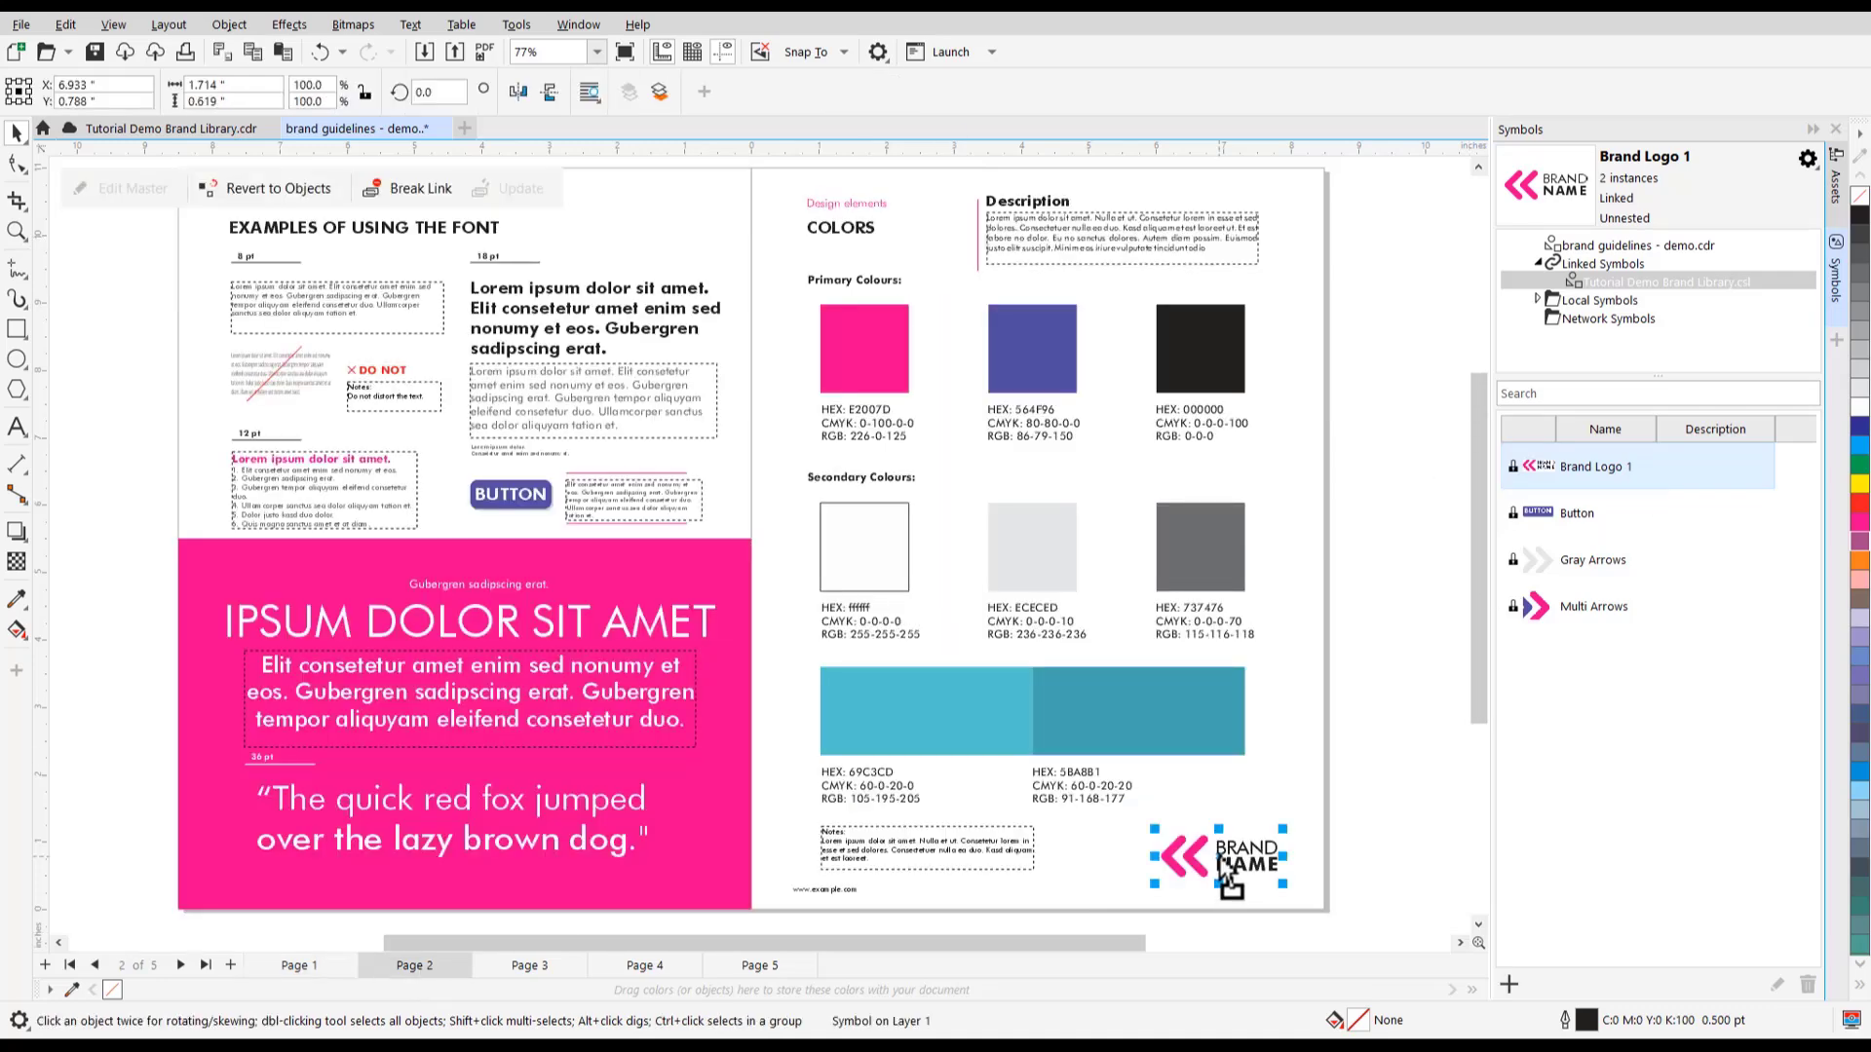
{"action": "left_click", "coordinate": [643, 964]}
Add Brand Logo 1 to page 4's top right, the cyan SAFETY band and the page top.
{"action": "left_click", "coordinate": [1836, 180]}
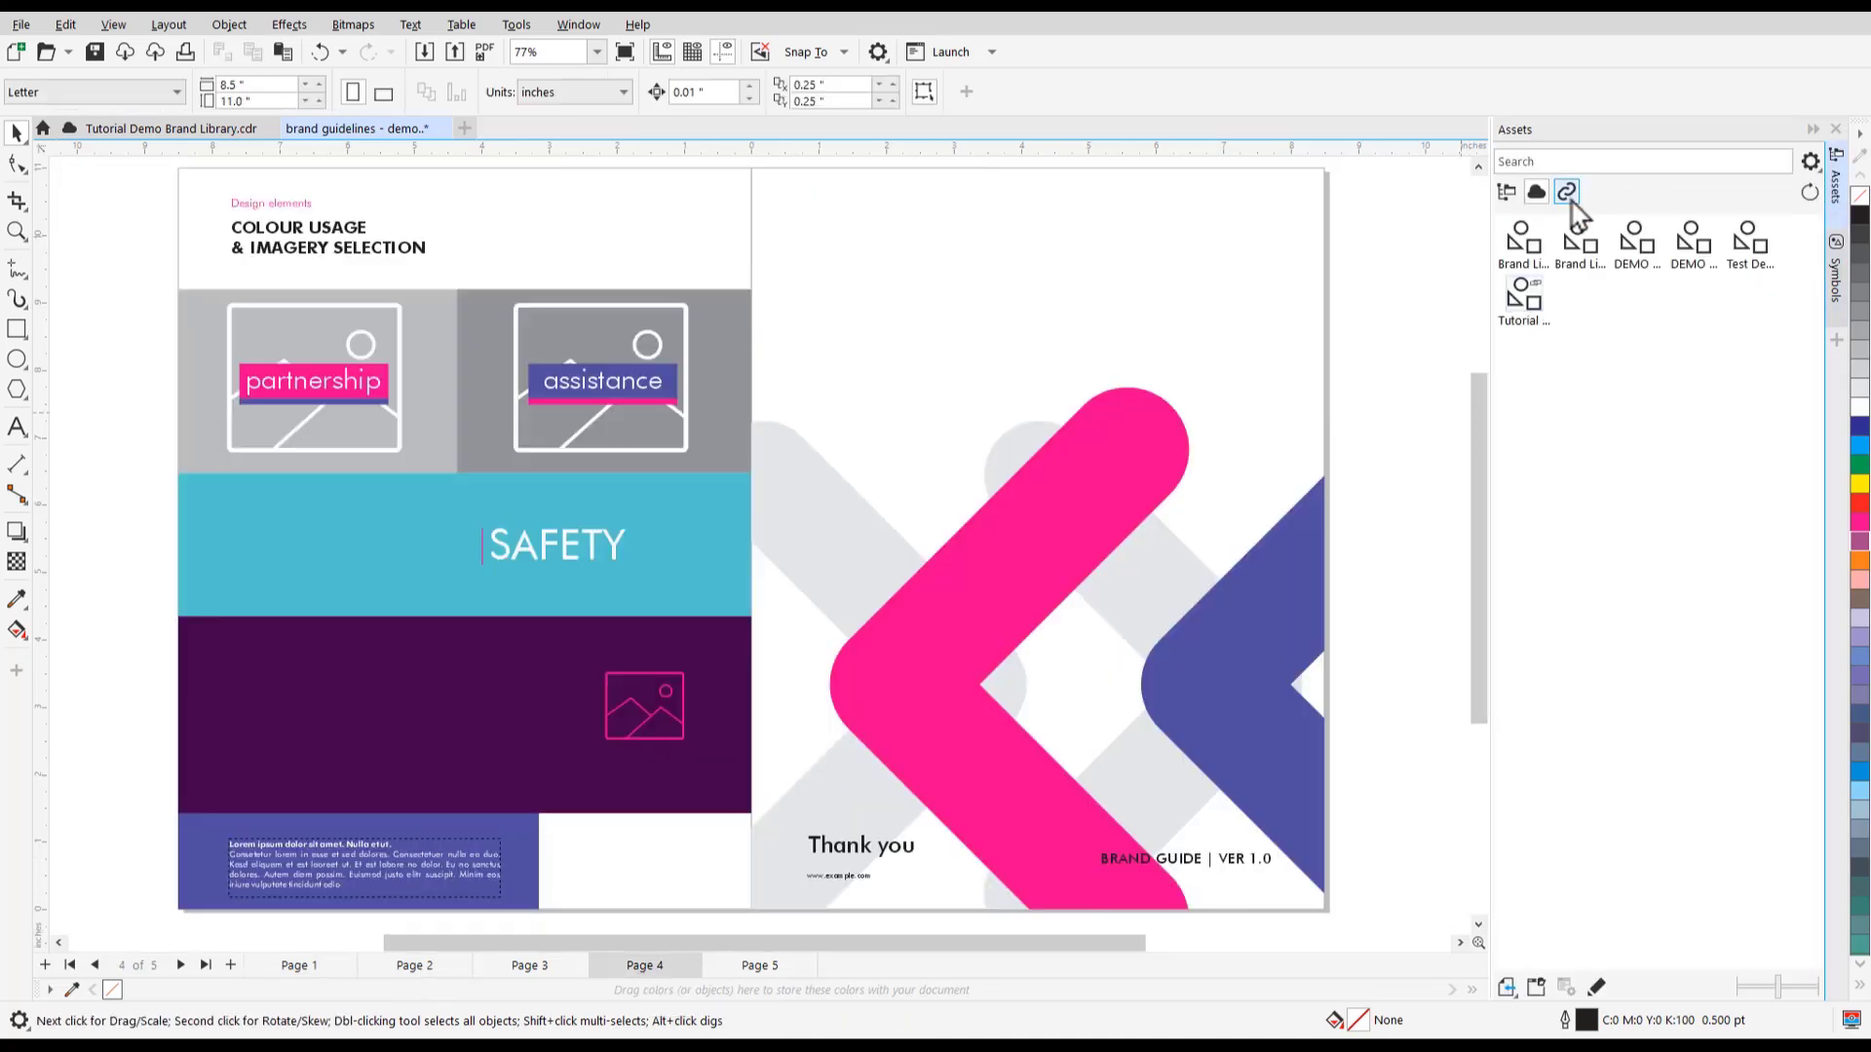
{"action": "left_click", "coordinate": [1565, 192]}
{"action": "left_click", "coordinate": [1836, 272]}
{"action": "left_click_drag", "start_coordinate": [1568, 458], "coordinate": [1265, 226]}
{"action": "left_click_drag", "start_coordinate": [1591, 466], "coordinate": [326, 544]}
{"action": "left_click_drag", "start_coordinate": [1565, 472], "coordinate": [597, 233]}
Open the linked brand library for editing from the Assets docker.
{"action": "left_click", "coordinate": [1836, 181]}
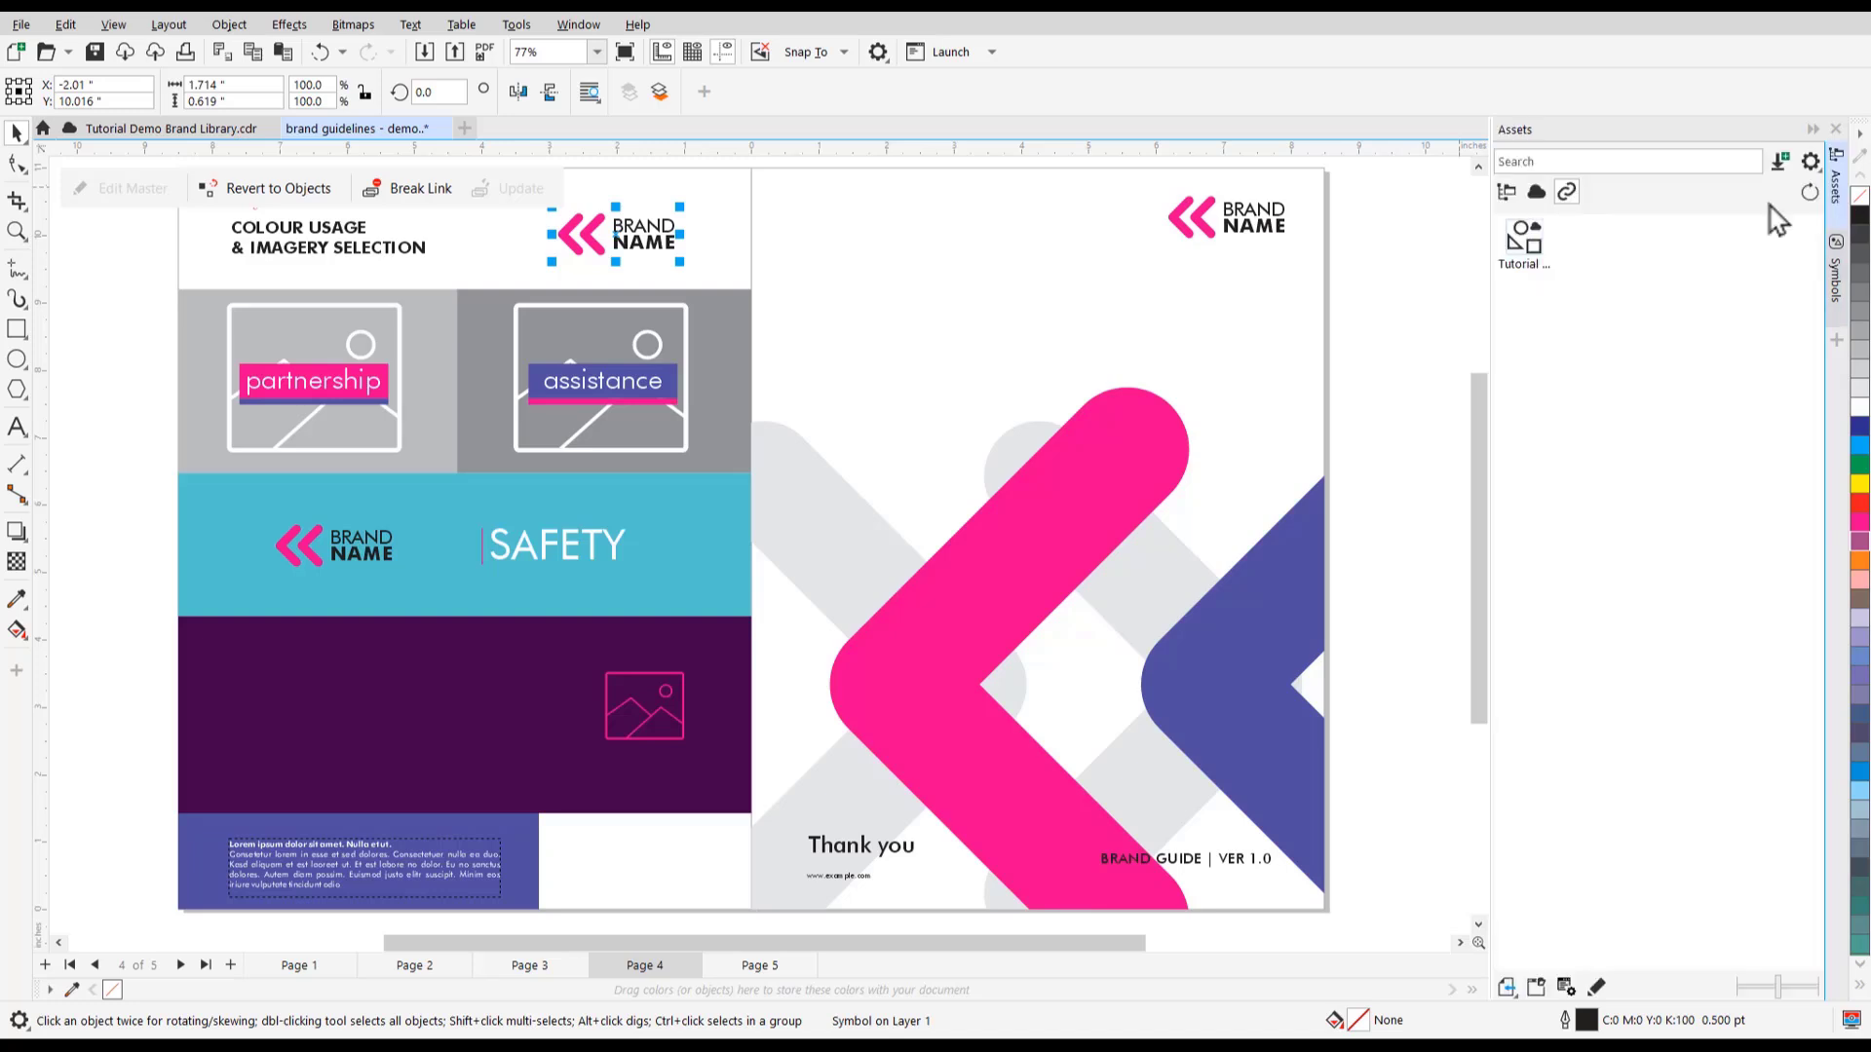
{"action": "right_click", "coordinate": [1522, 246]}
{"action": "left_click", "coordinate": [1563, 258]}
In the logo symbol's master, colour the chevrons blue and the BRAND NAME text magenta.
{"action": "left_click", "coordinate": [127, 188]}
{"action": "left_click", "coordinate": [747, 575]}
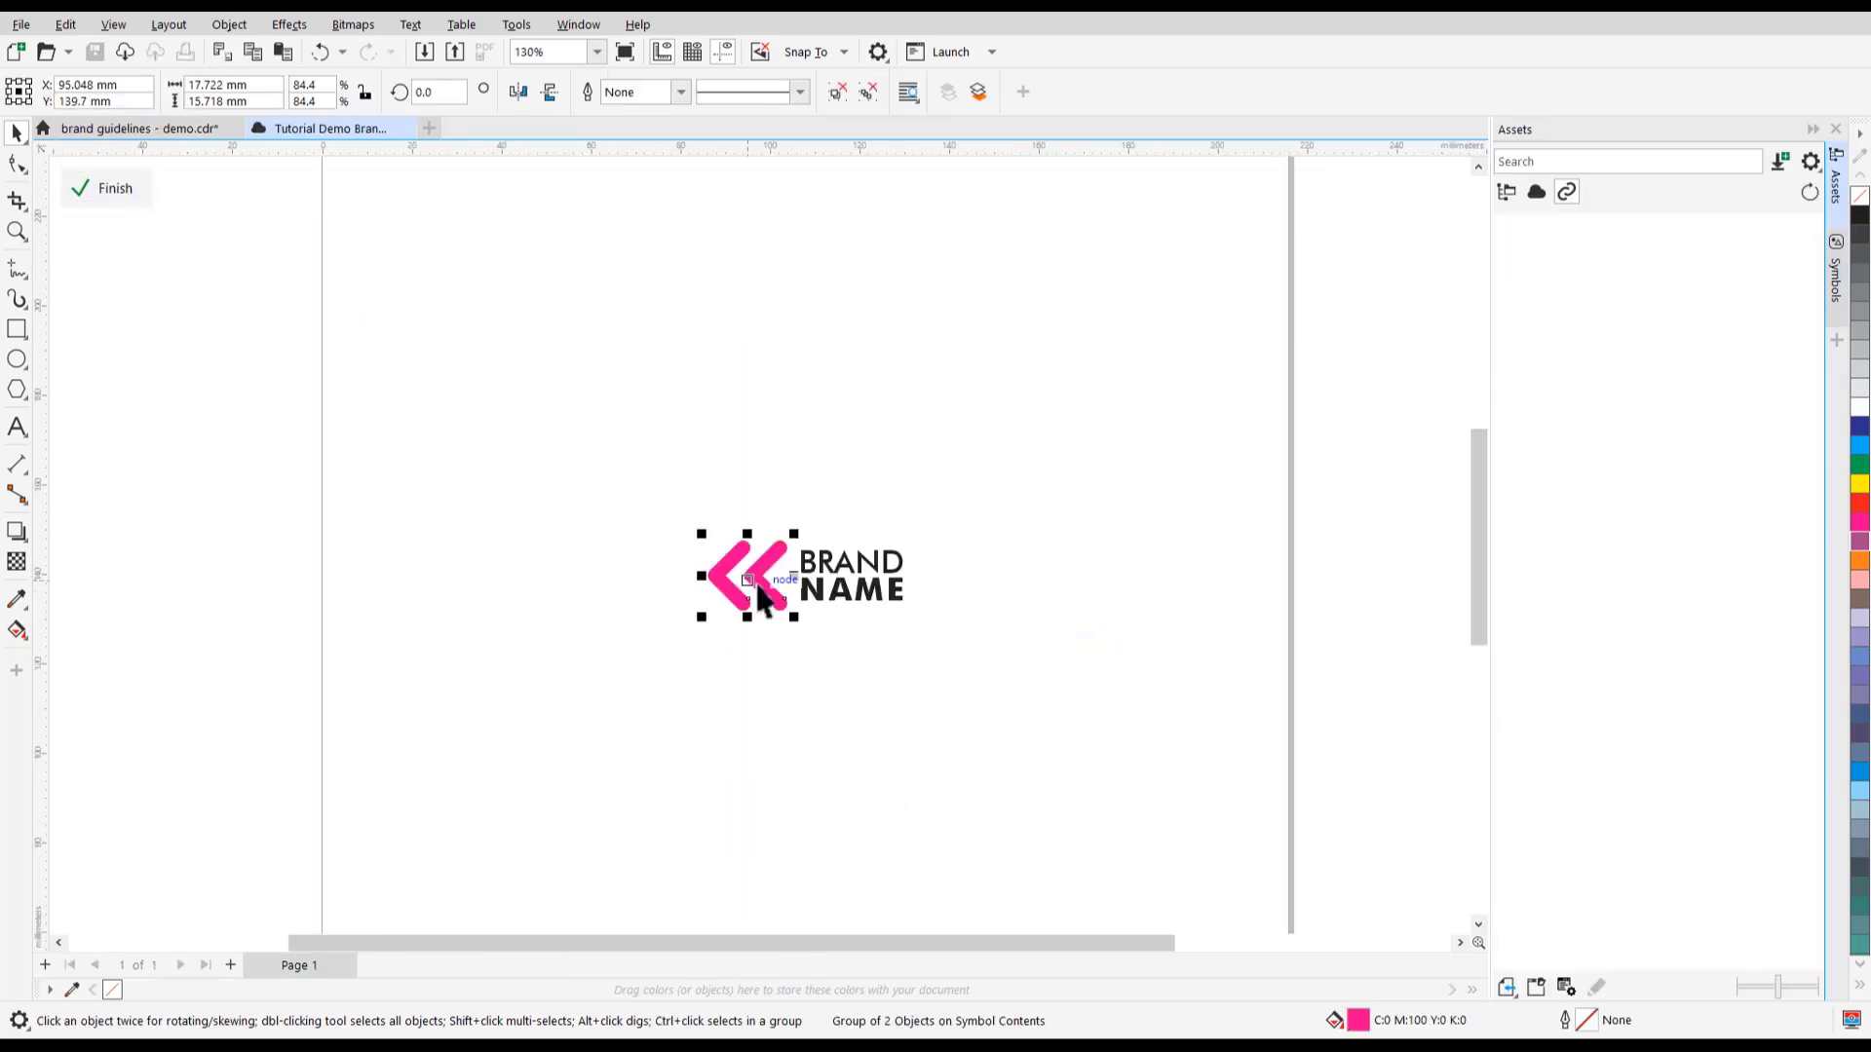
{"action": "left_click", "coordinate": [1859, 429]}
{"action": "left_click", "coordinate": [902, 599]}
{"action": "left_click", "coordinate": [1859, 522]}
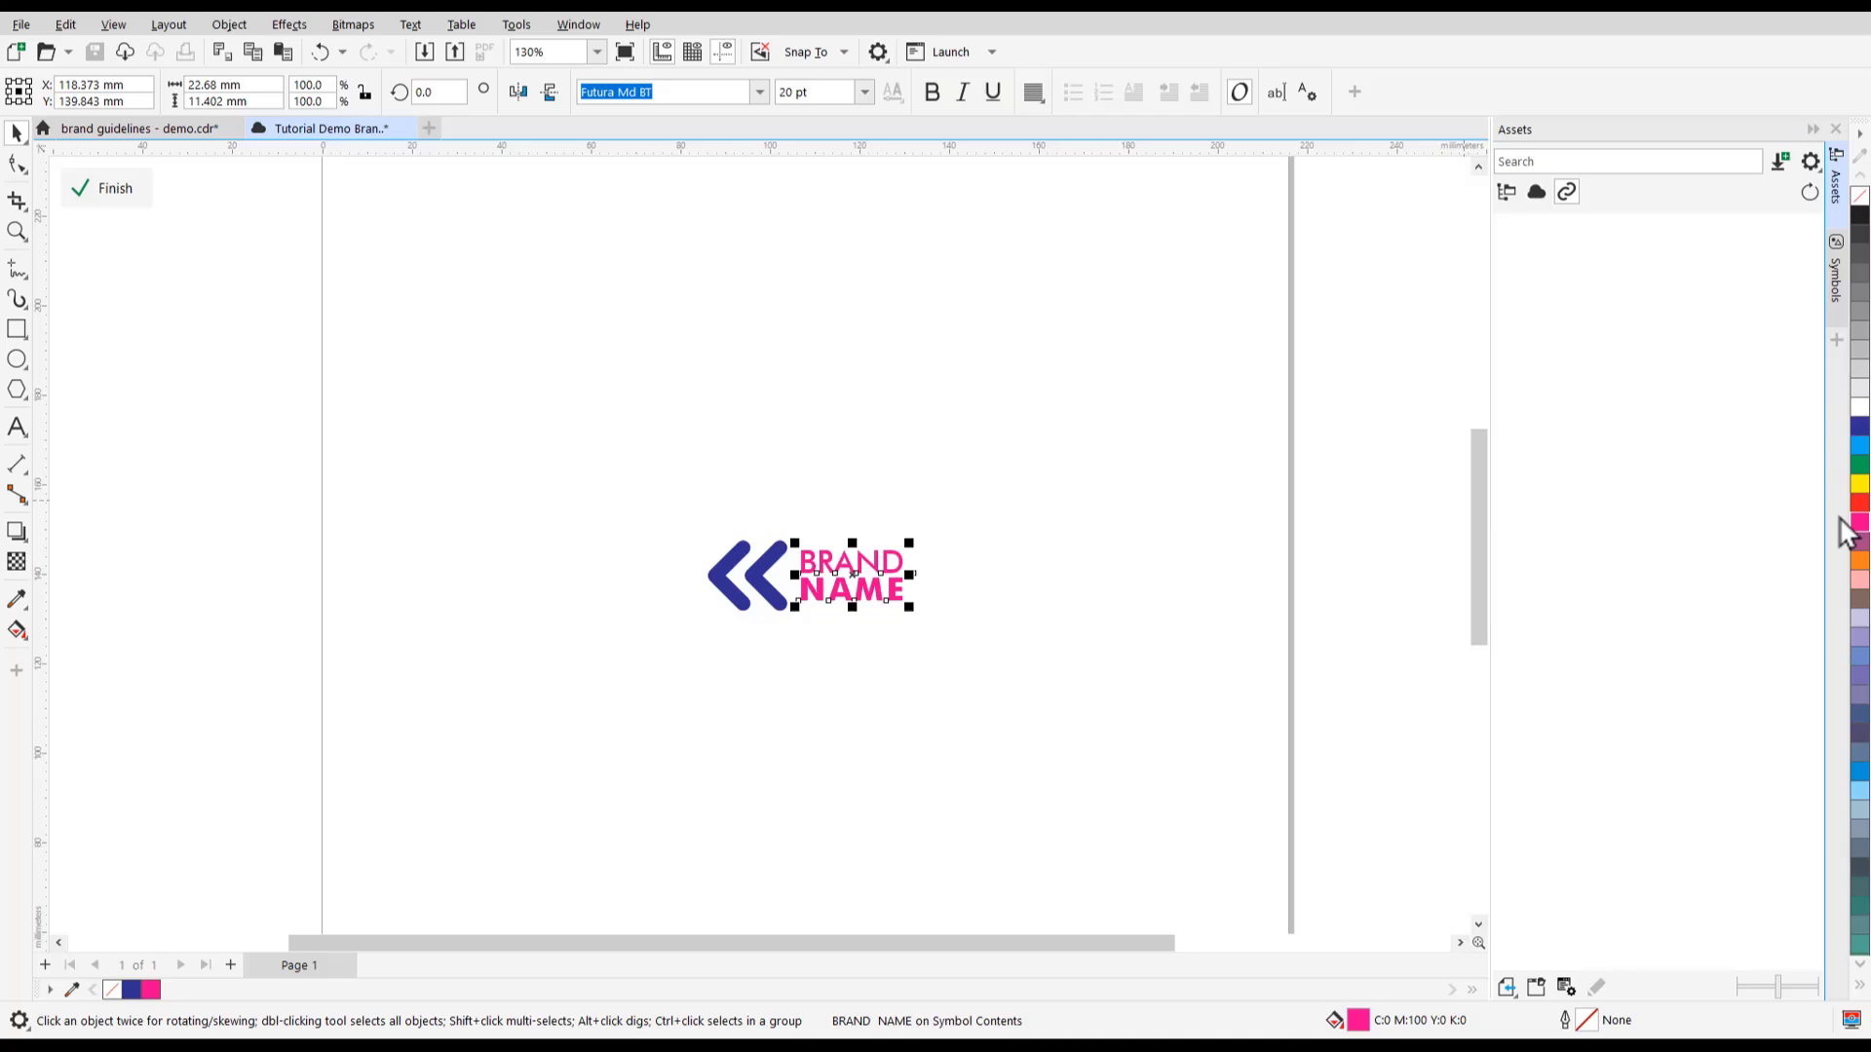
{"action": "key", "text": "Escape"}
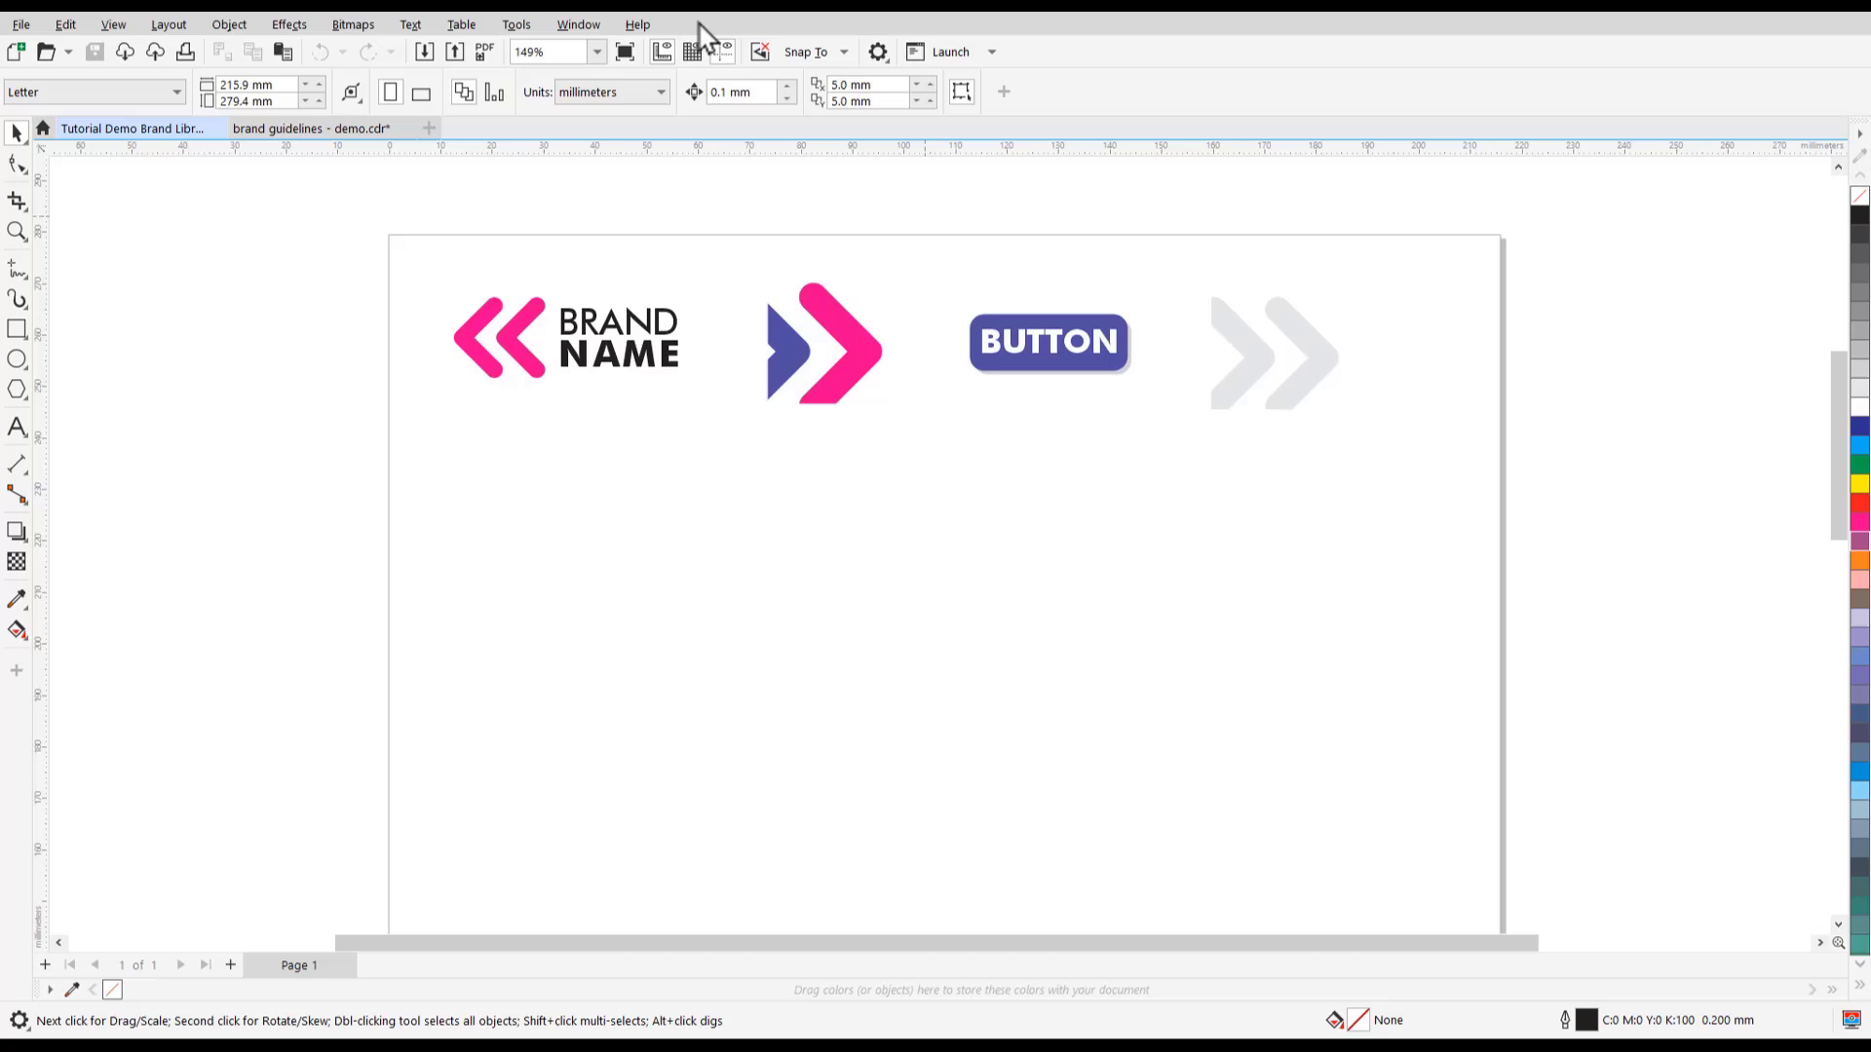
Open the Assets docker on local and network assets and check the content and category filters.
{"action": "left_click", "coordinate": [577, 24]}
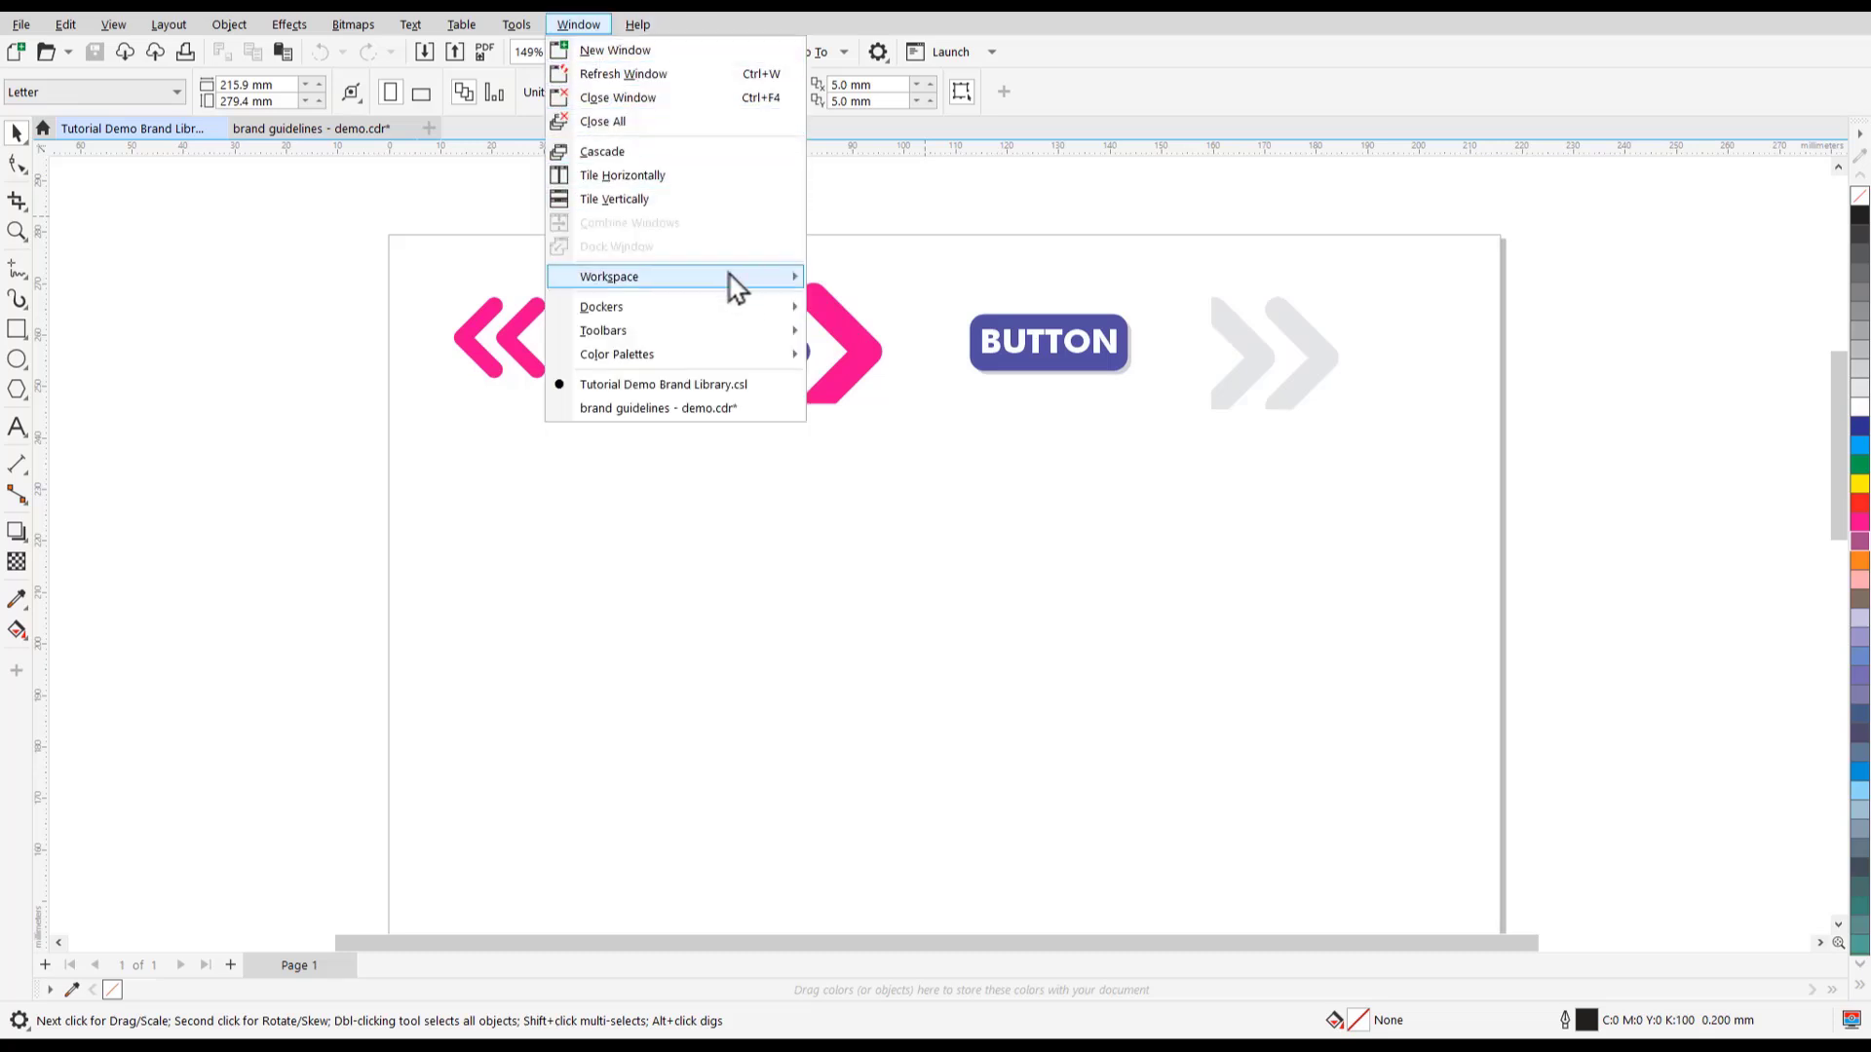
{"action": "mouse_move", "coordinate": [745, 312]}
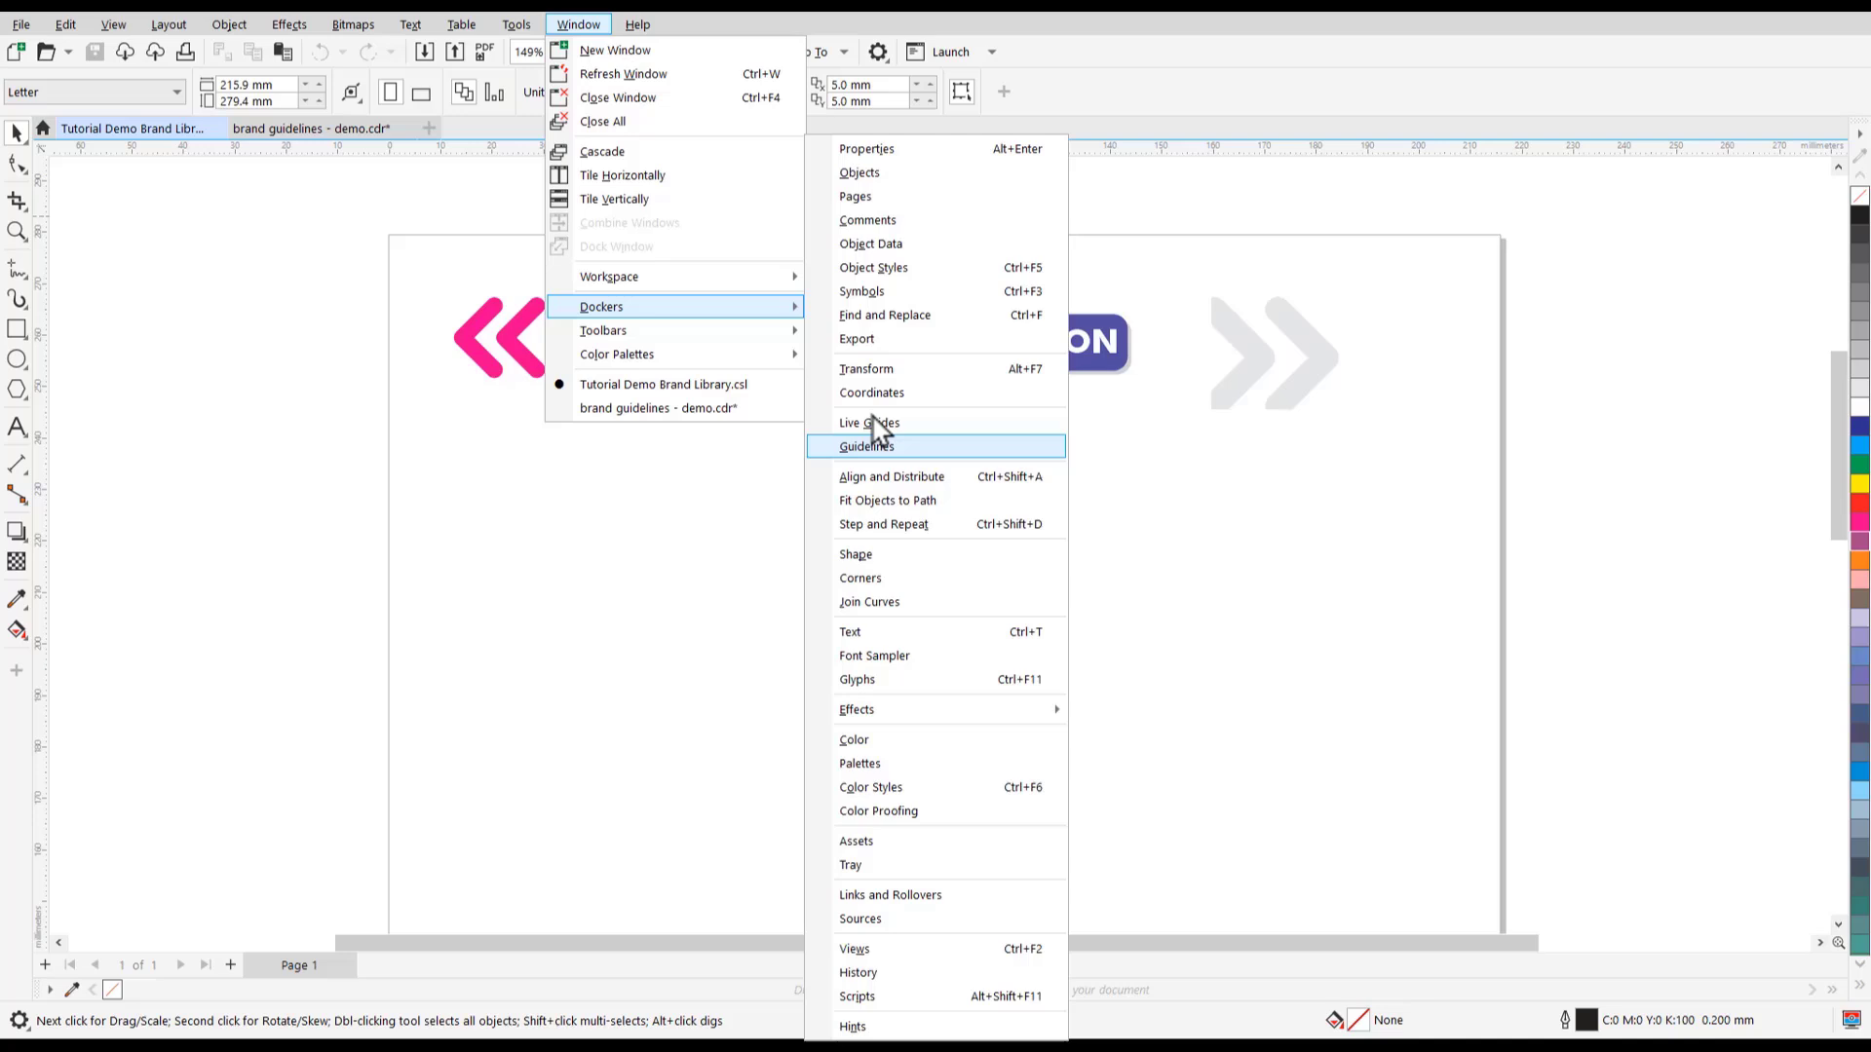
{"action": "left_click", "coordinate": [918, 844]}
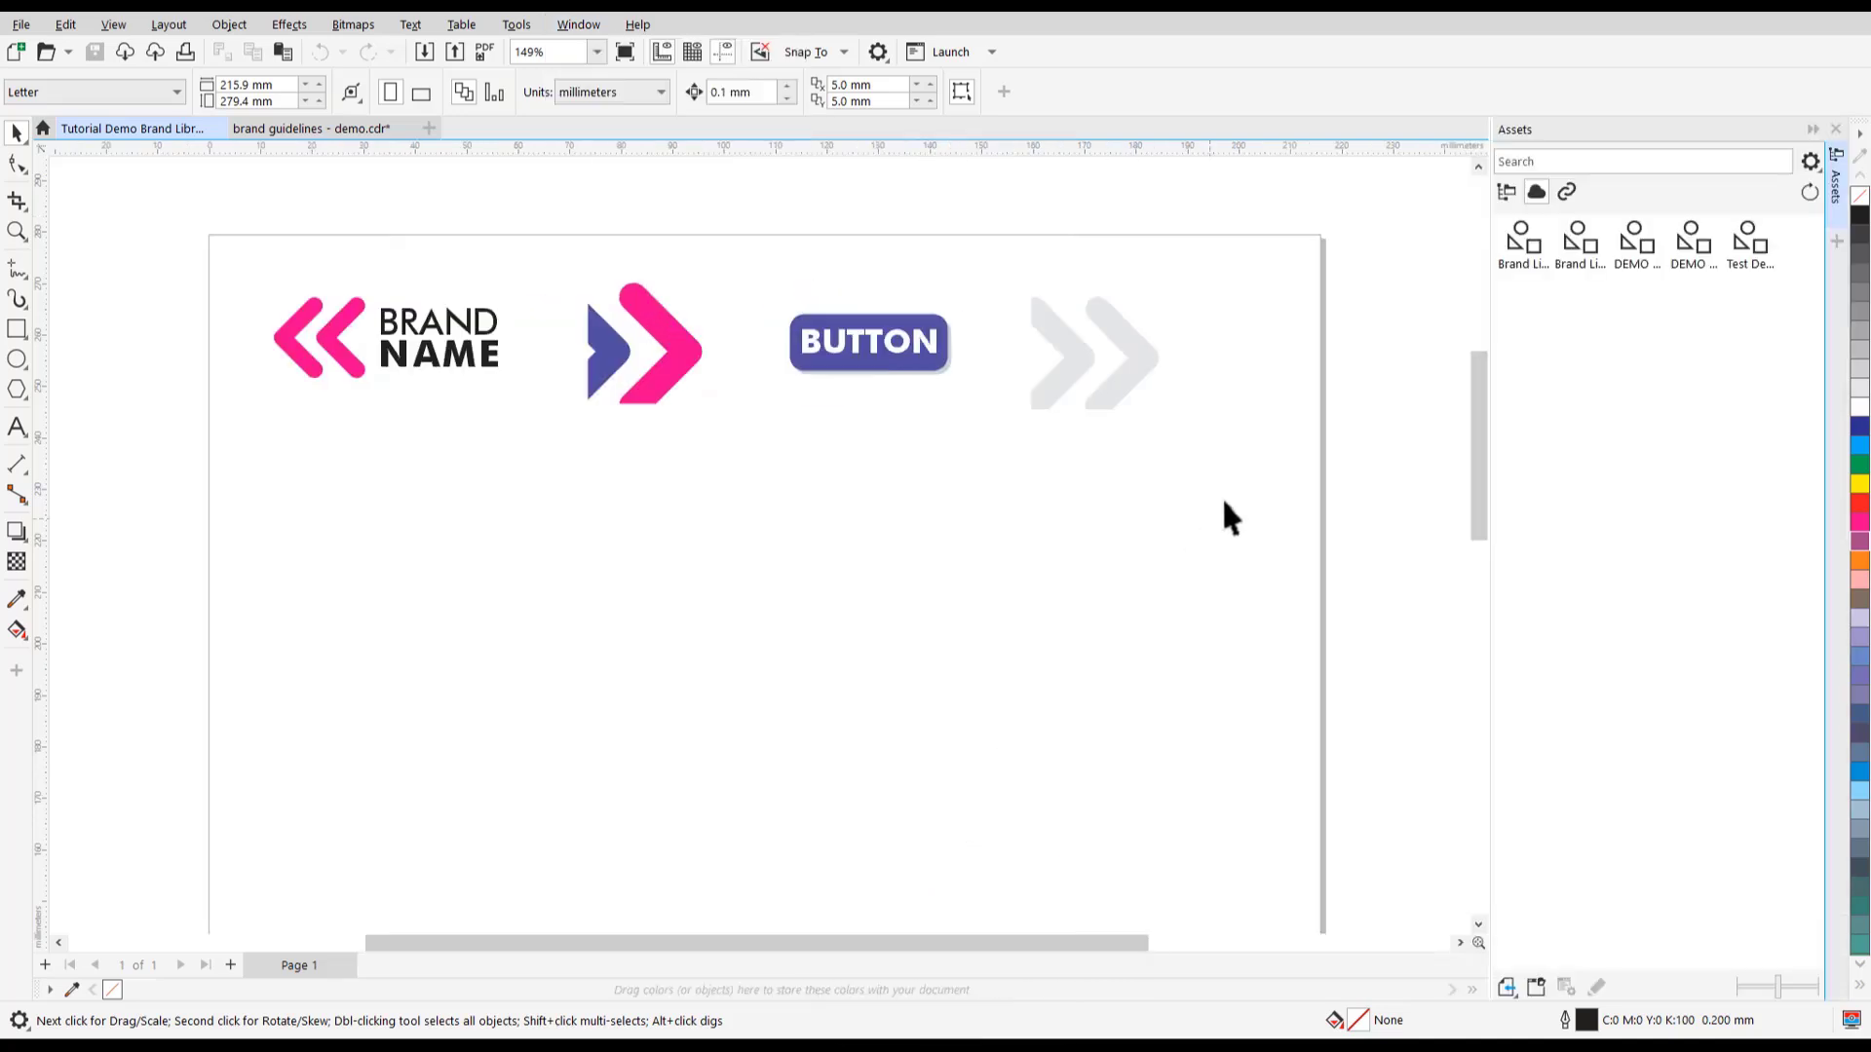
{"action": "left_click", "coordinate": [1506, 193]}
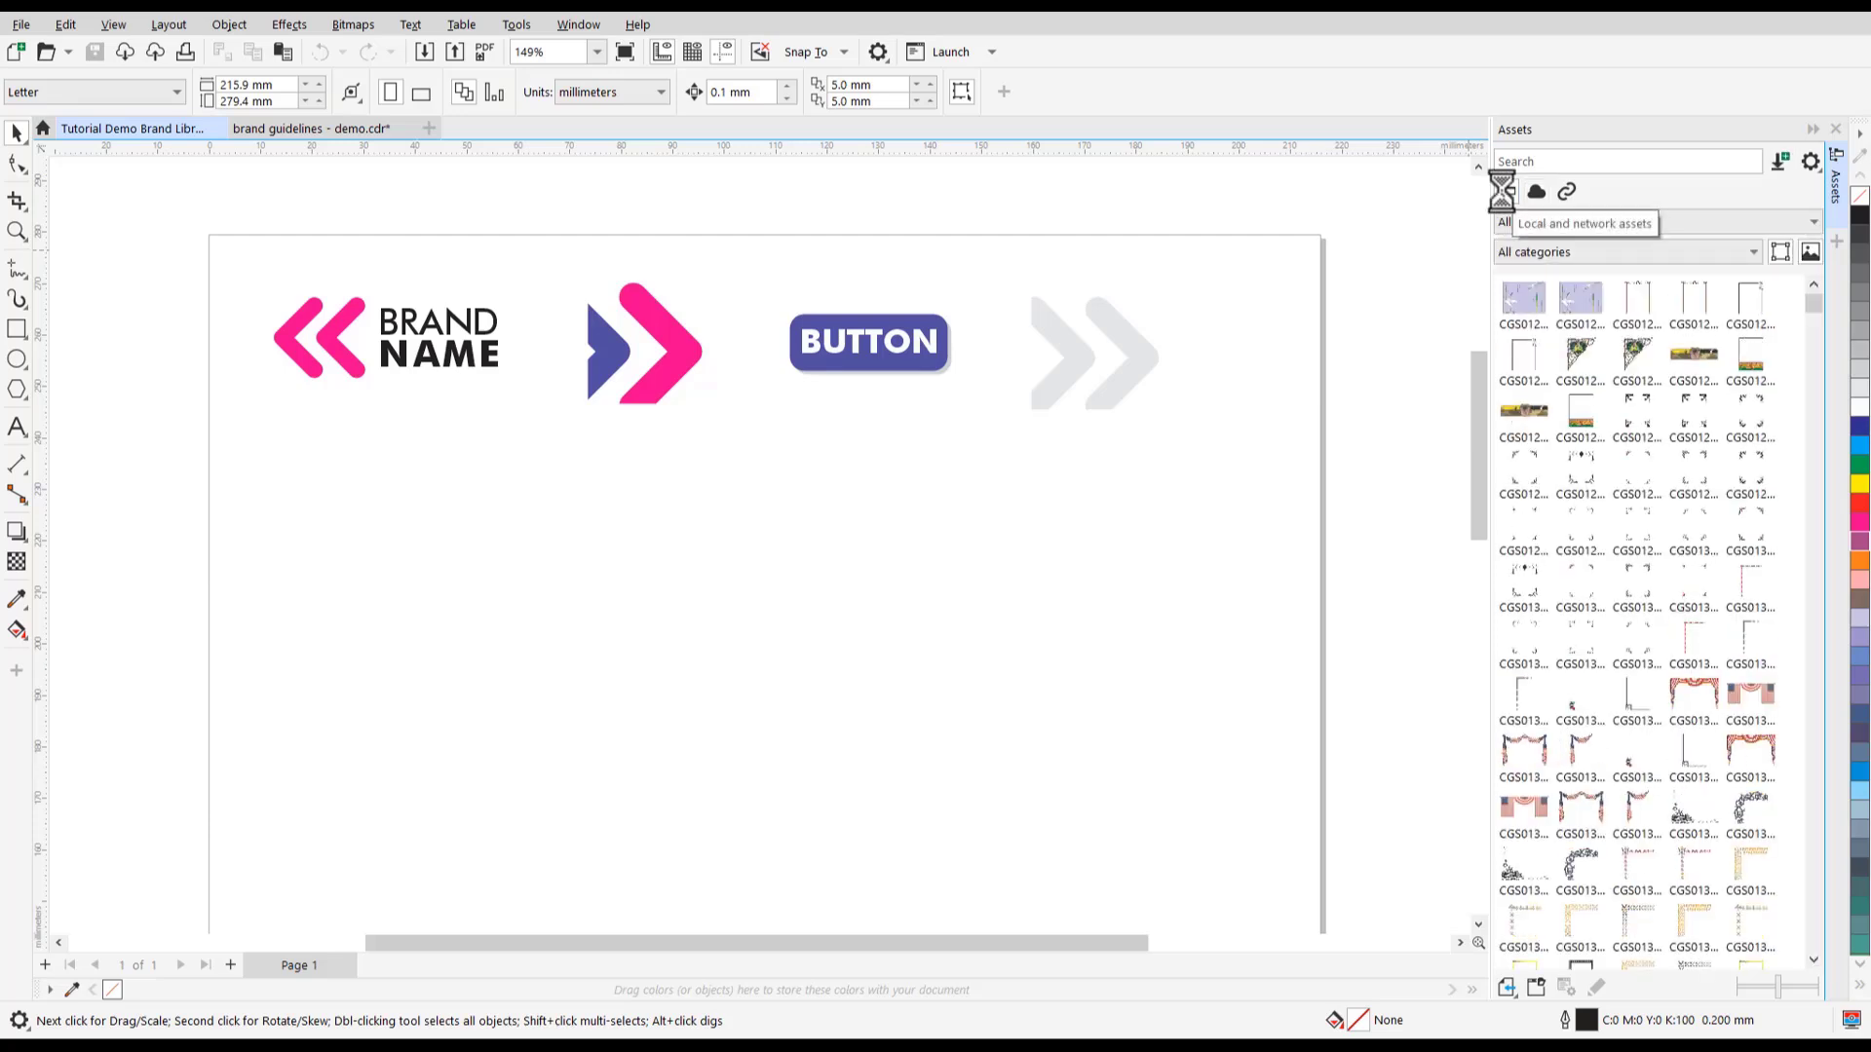
{"action": "left_click", "coordinate": [1623, 228]}
{"action": "left_click", "coordinate": [1625, 229]}
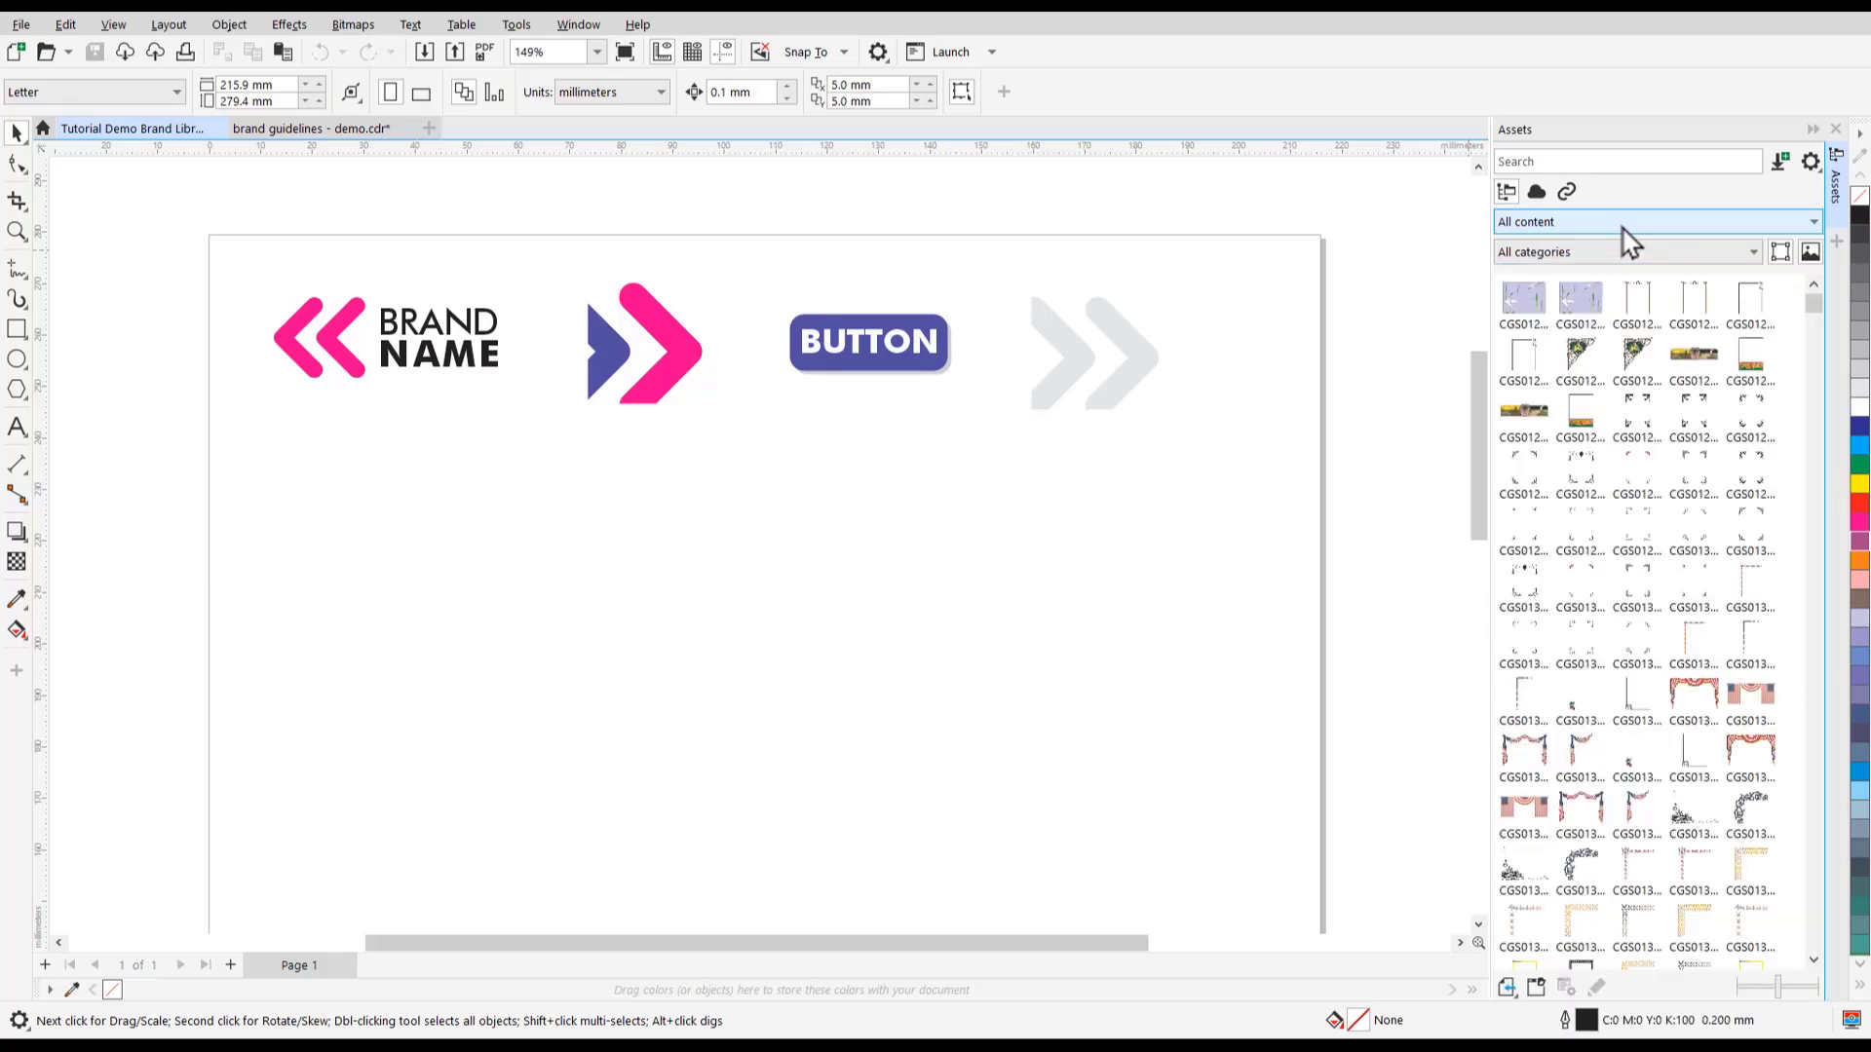
{"action": "left_click", "coordinate": [1628, 254]}
{"action": "left_click", "coordinate": [1628, 256]}
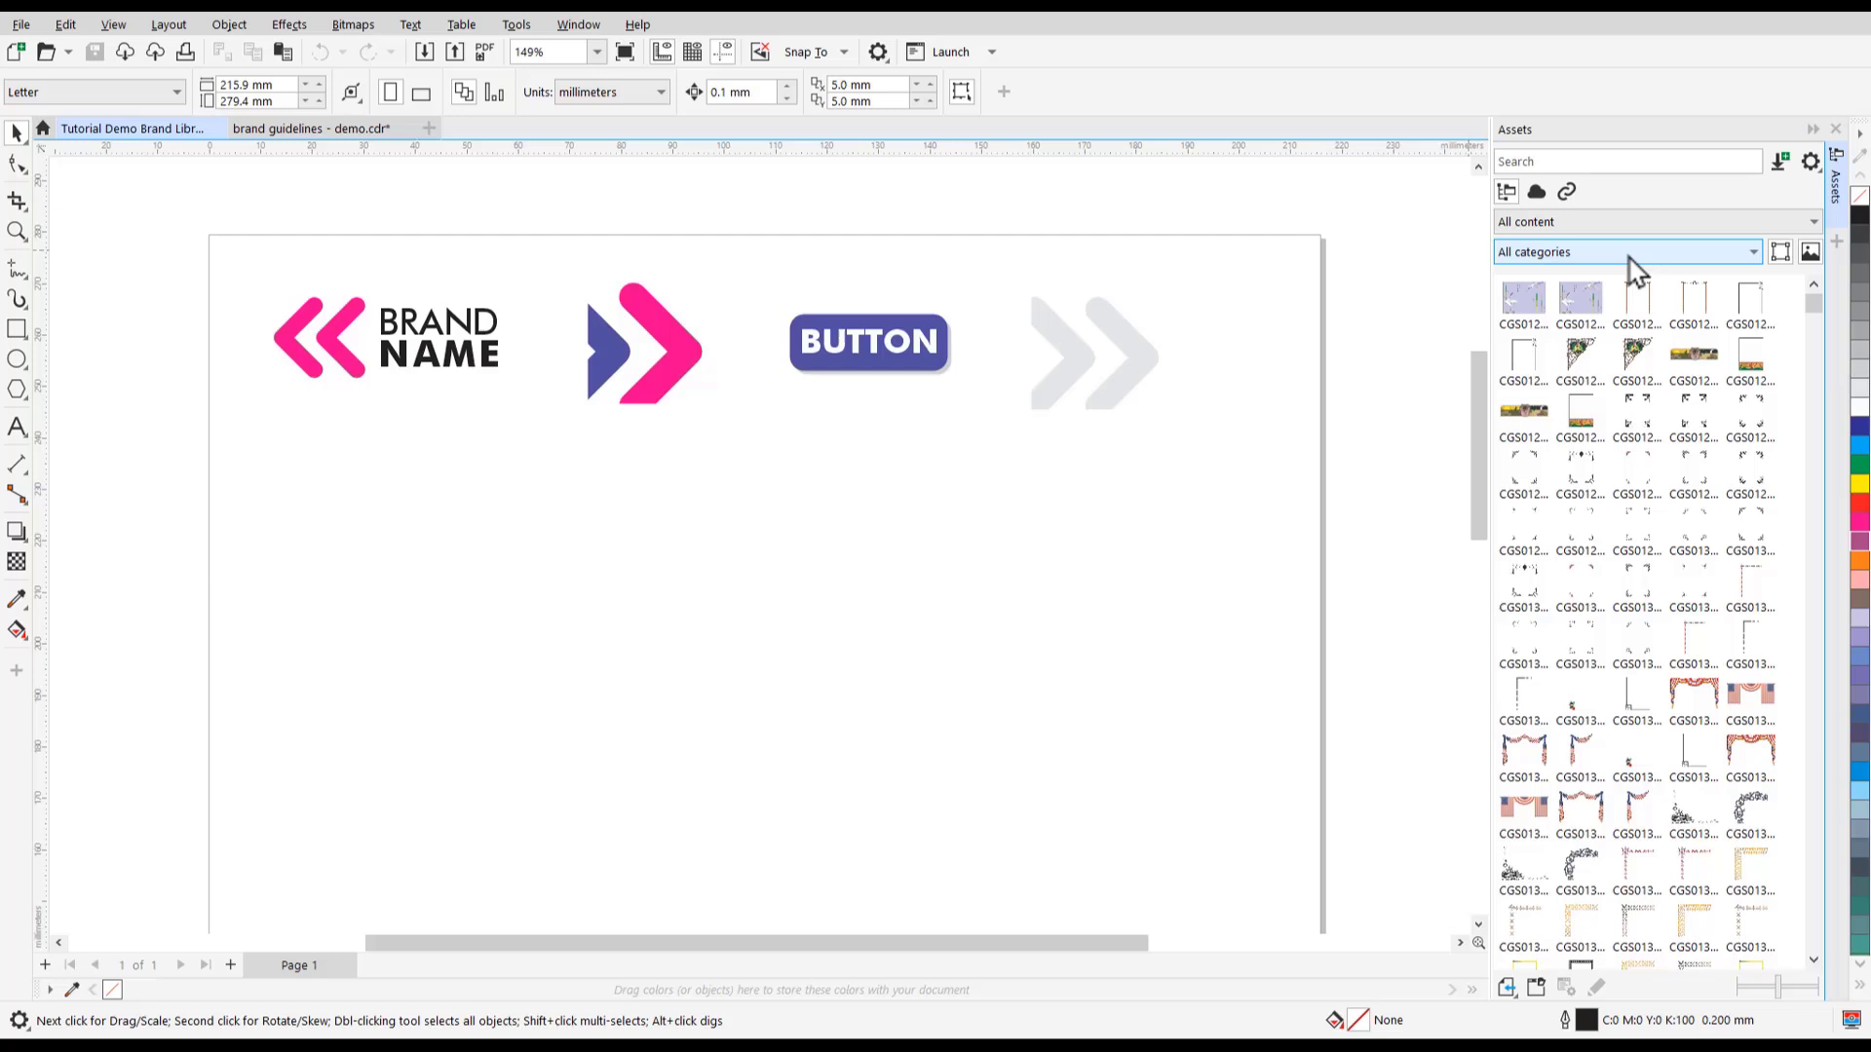
Show cloud assets, then switch to the linked assets view, which is empty.
{"action": "left_click", "coordinate": [1537, 194]}
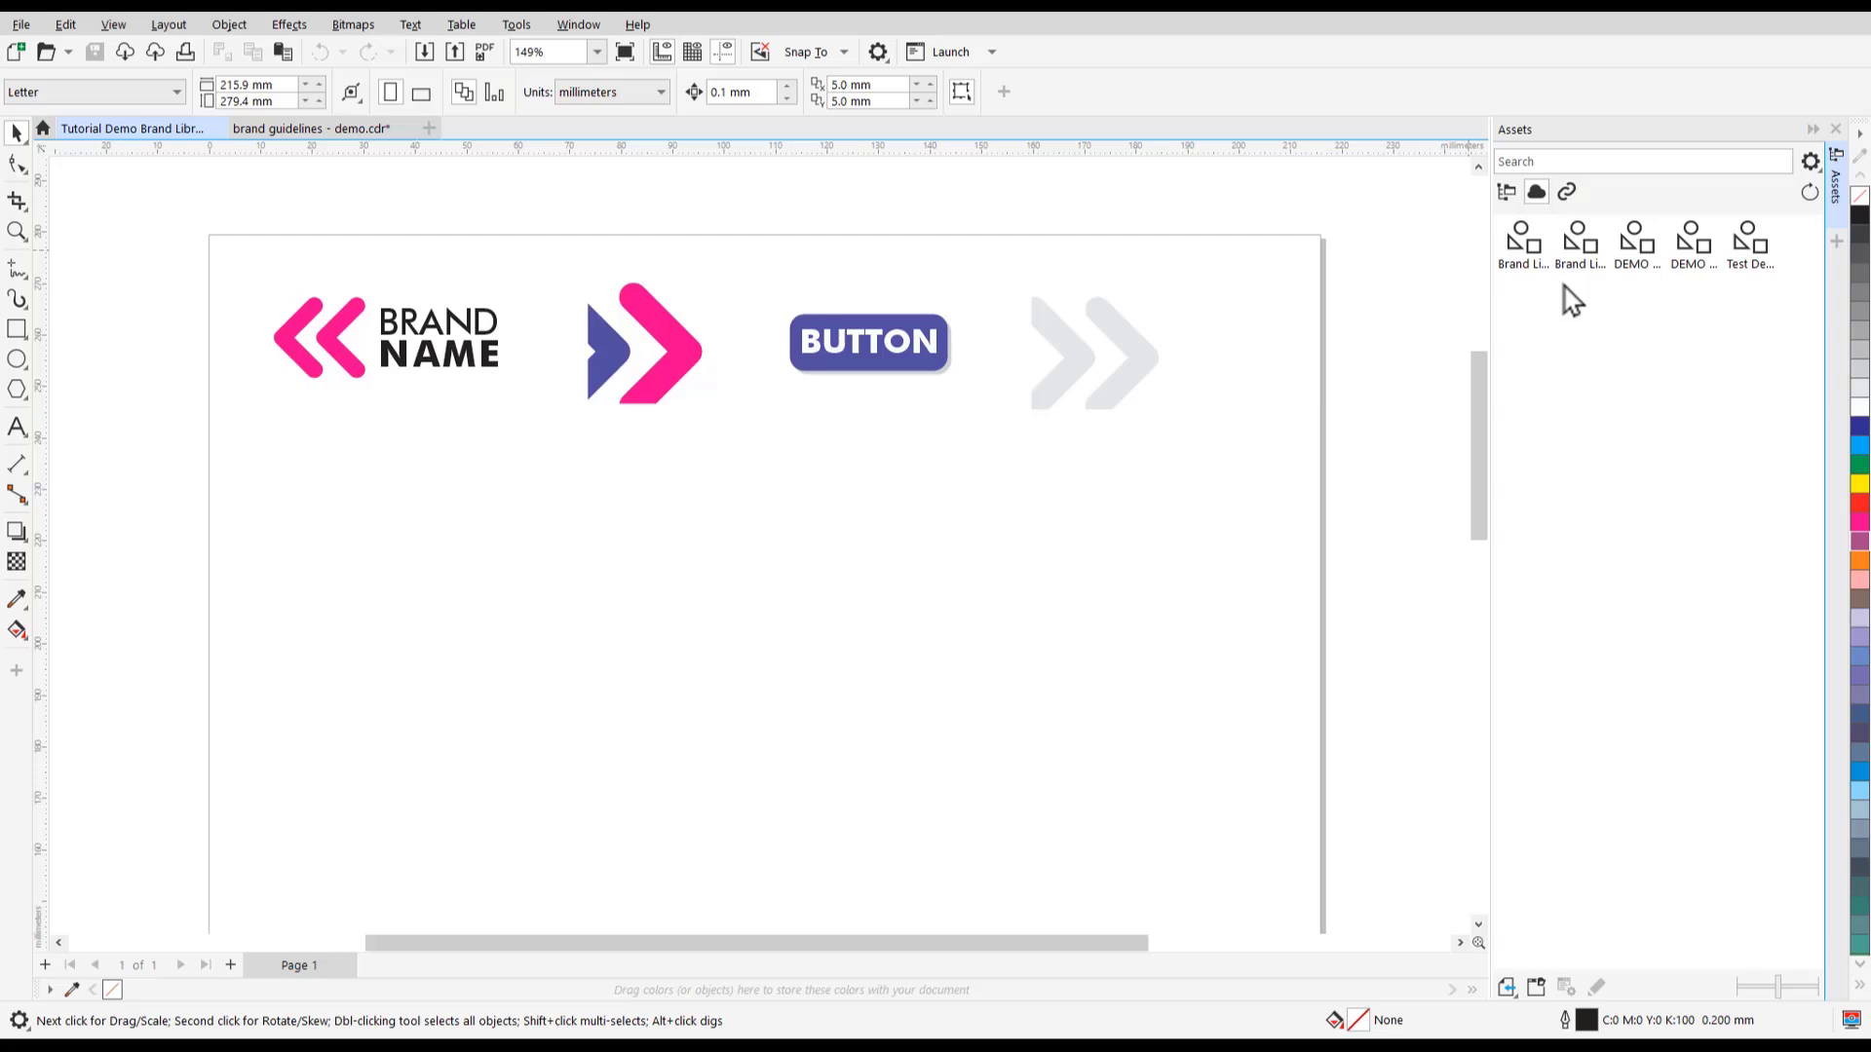
{"action": "left_click", "coordinate": [1570, 192]}
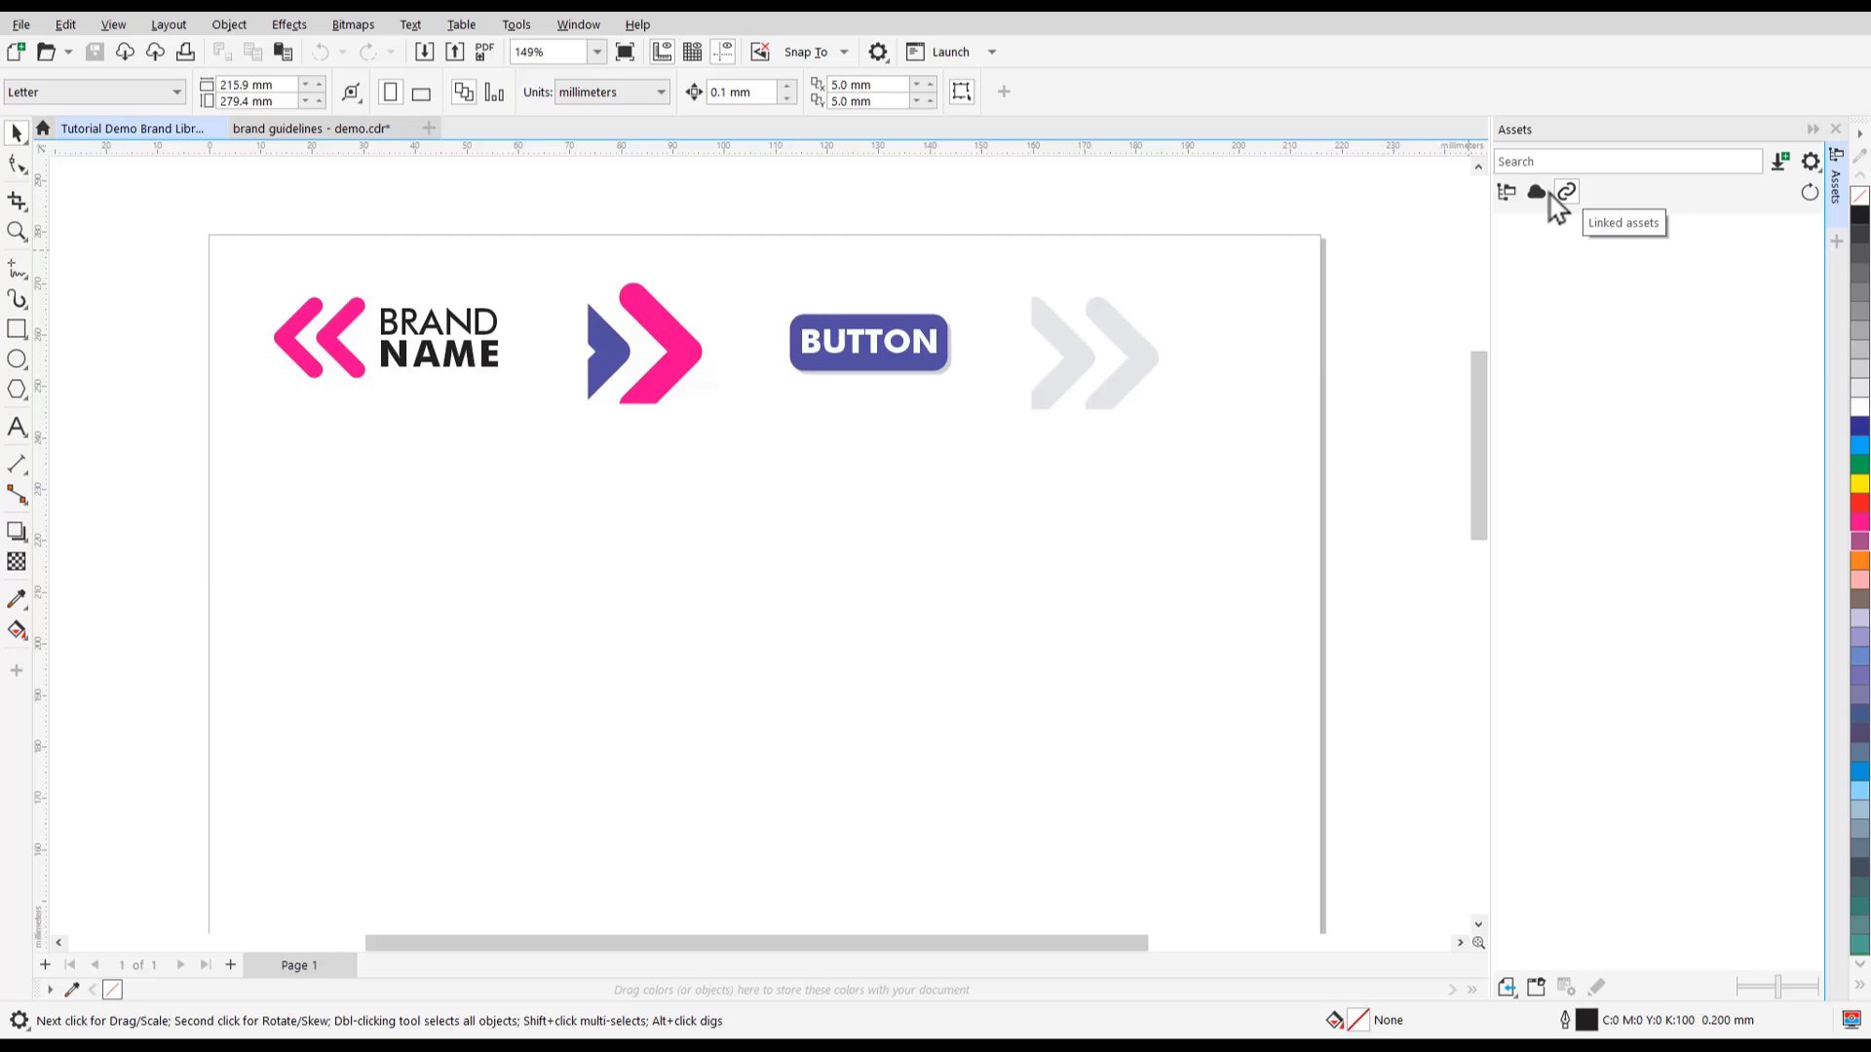
From the Symbols docker options, upload the symbol library to Corel Cloud as Tutorial Demo Brand Library.csl.
{"action": "left_click", "coordinate": [581, 27]}
{"action": "mouse_move", "coordinate": [707, 306]}
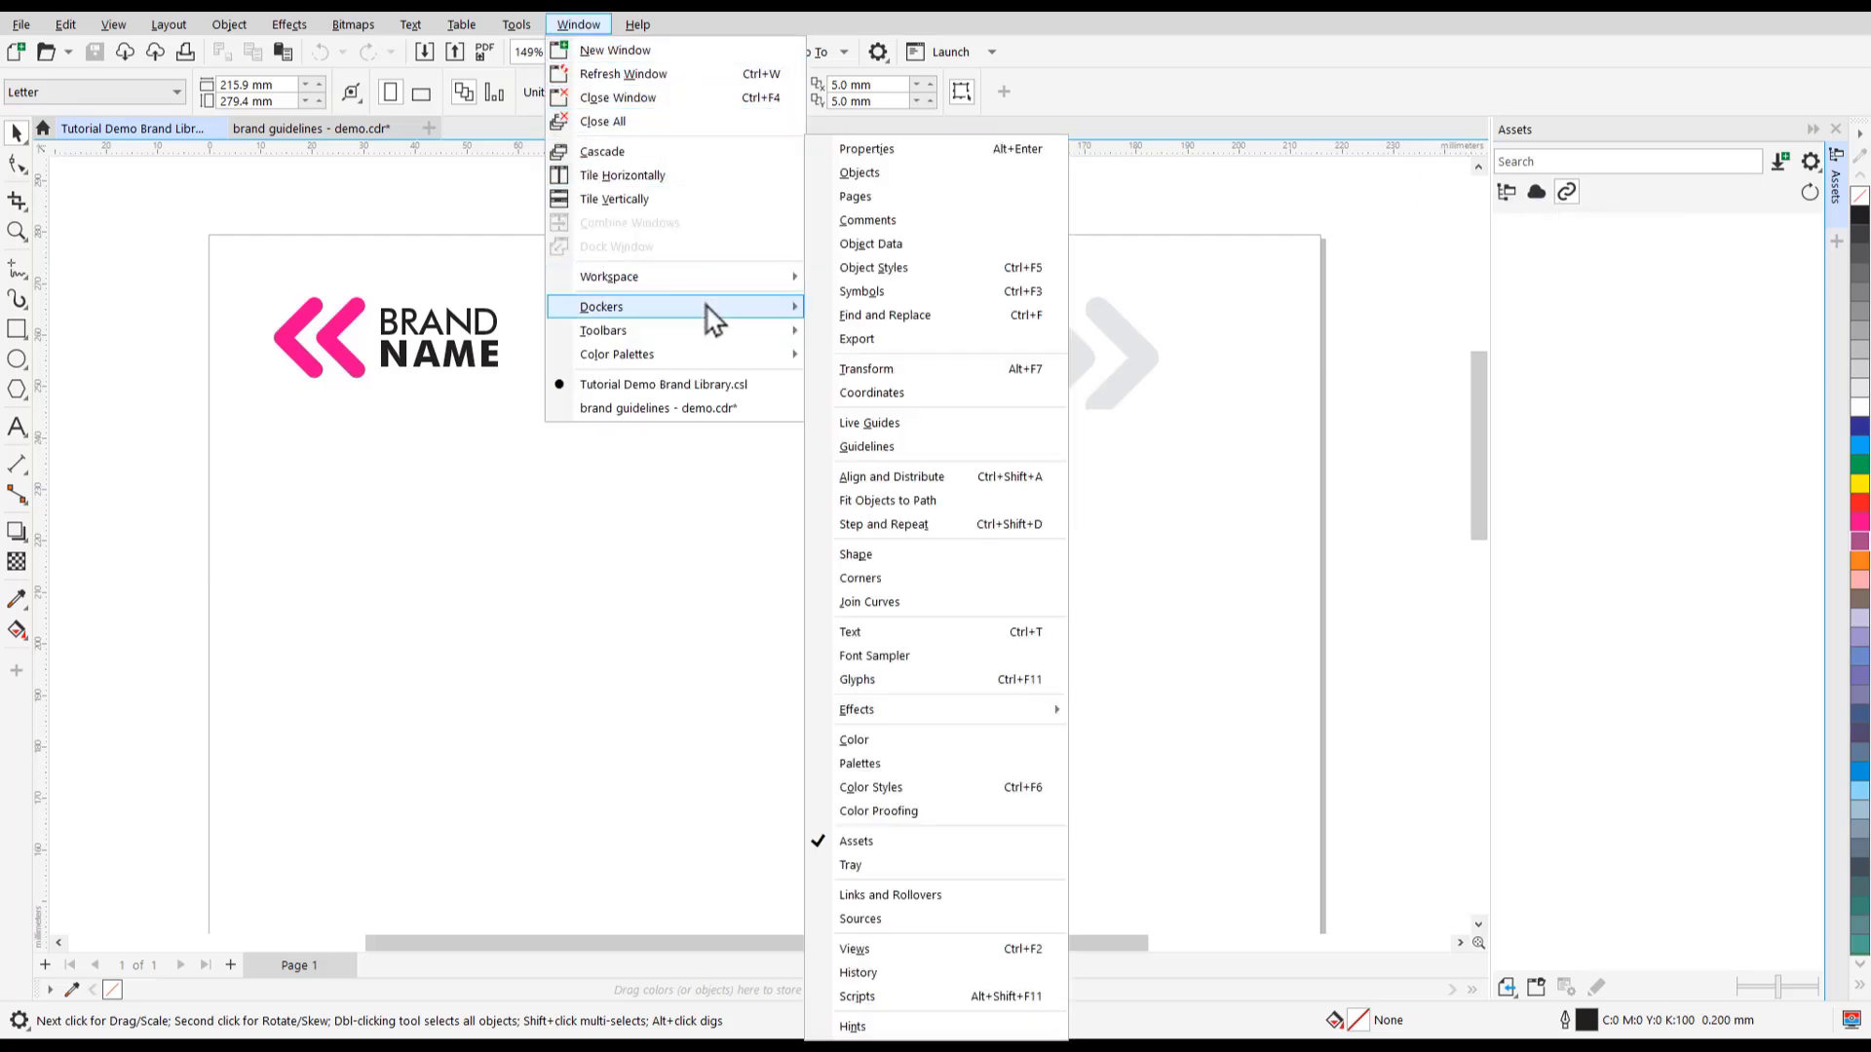
{"action": "left_click", "coordinate": [900, 292]}
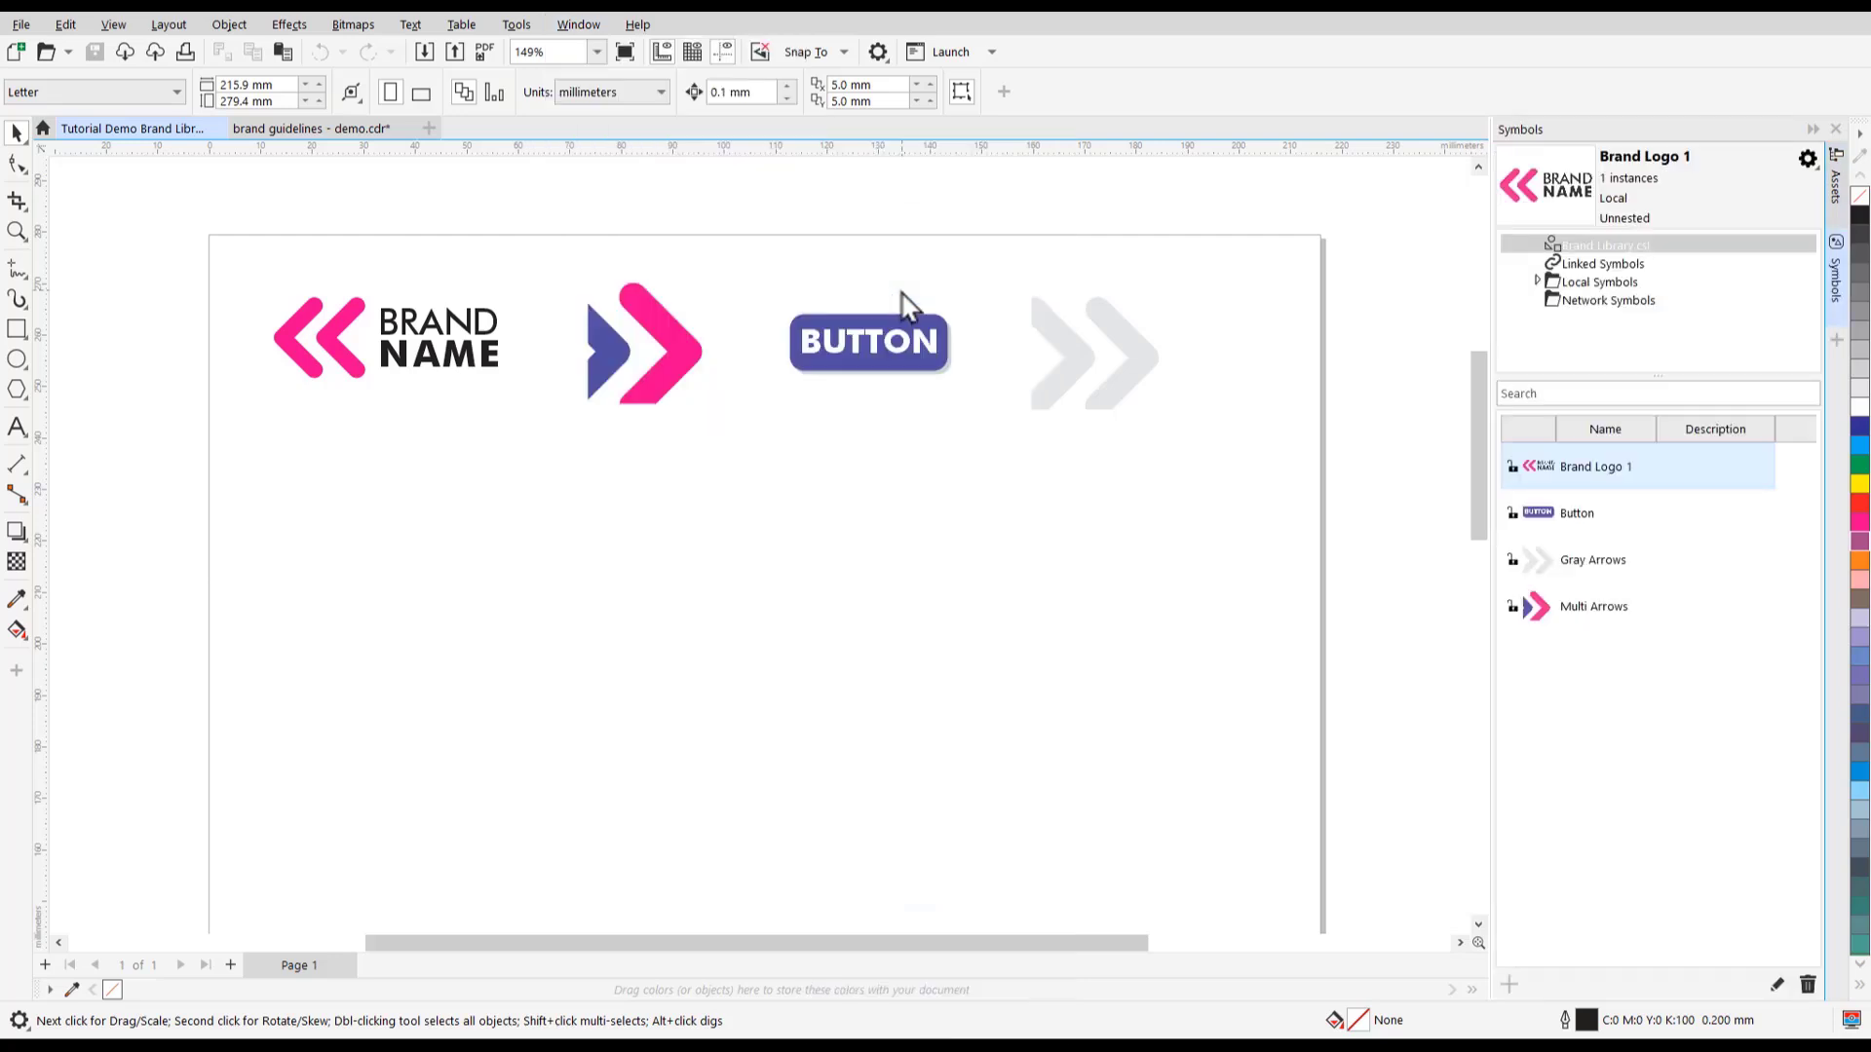
{"action": "left_click", "coordinate": [1809, 160]}
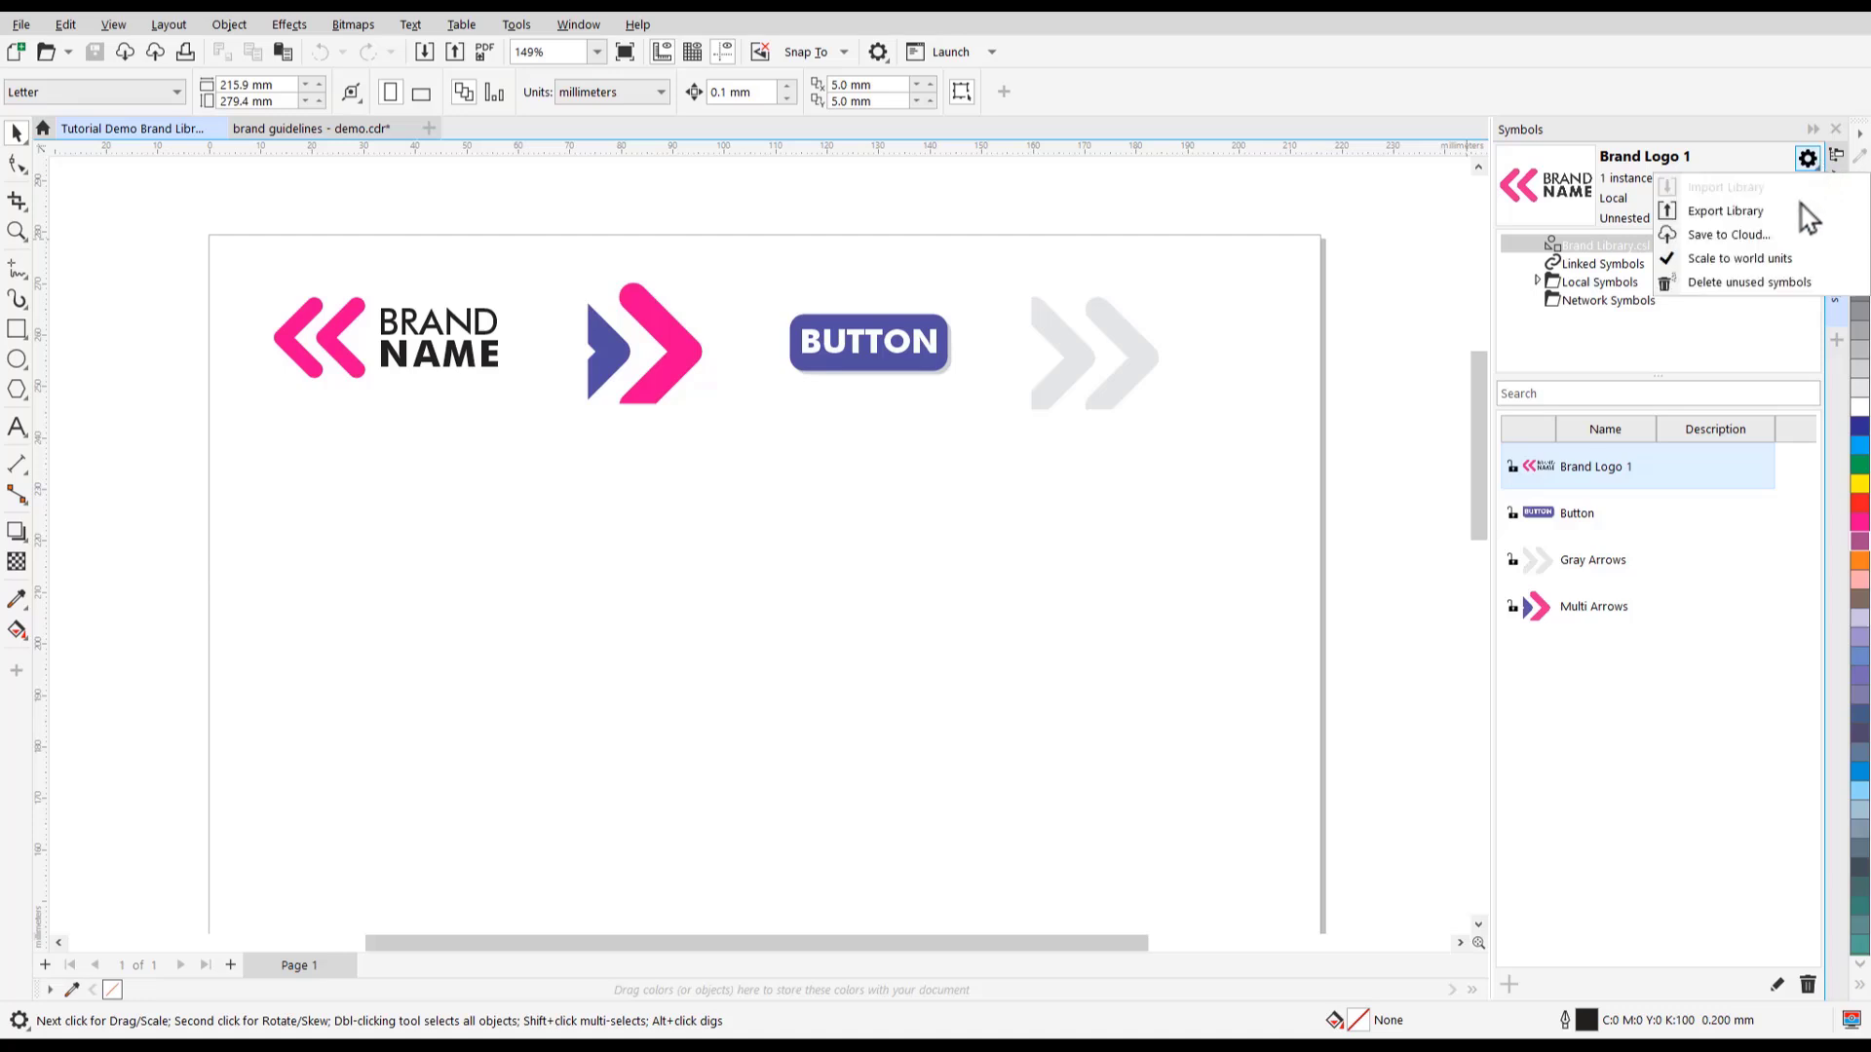
{"action": "left_click", "coordinate": [1802, 235]}
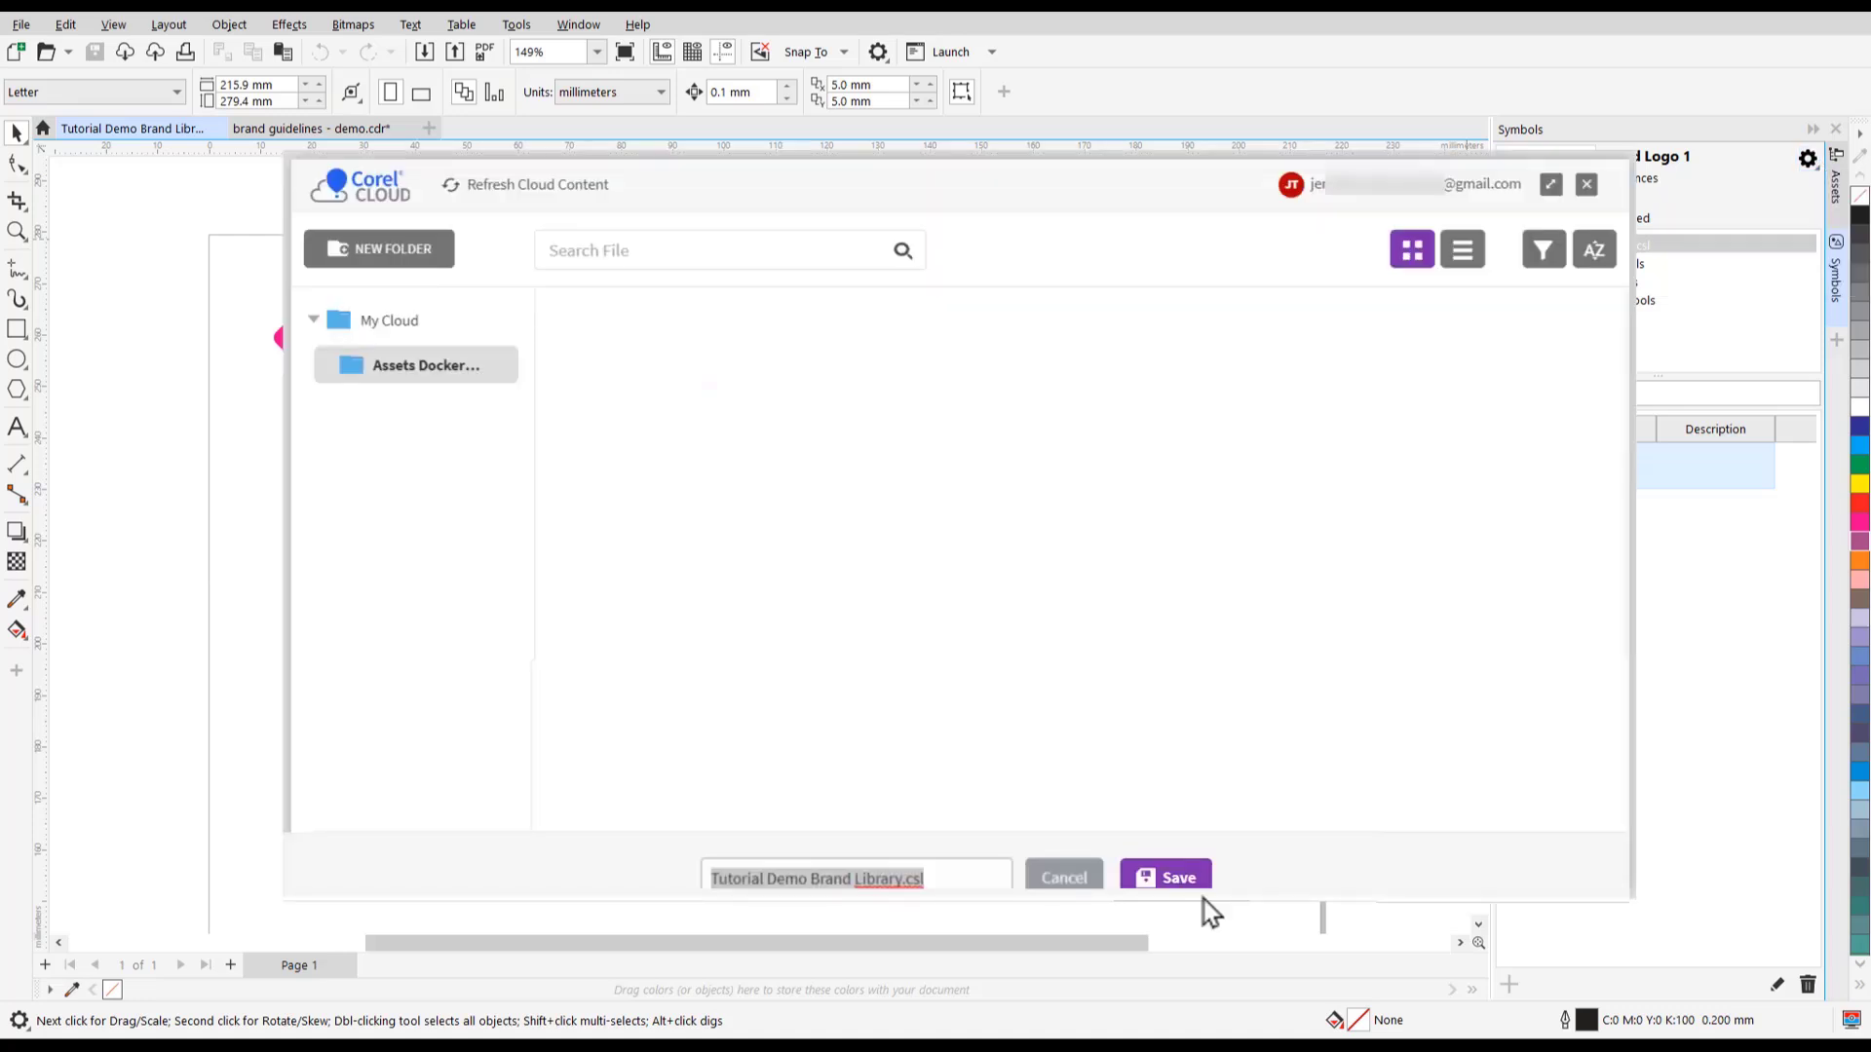
{"action": "left_click", "coordinate": [1202, 888]}
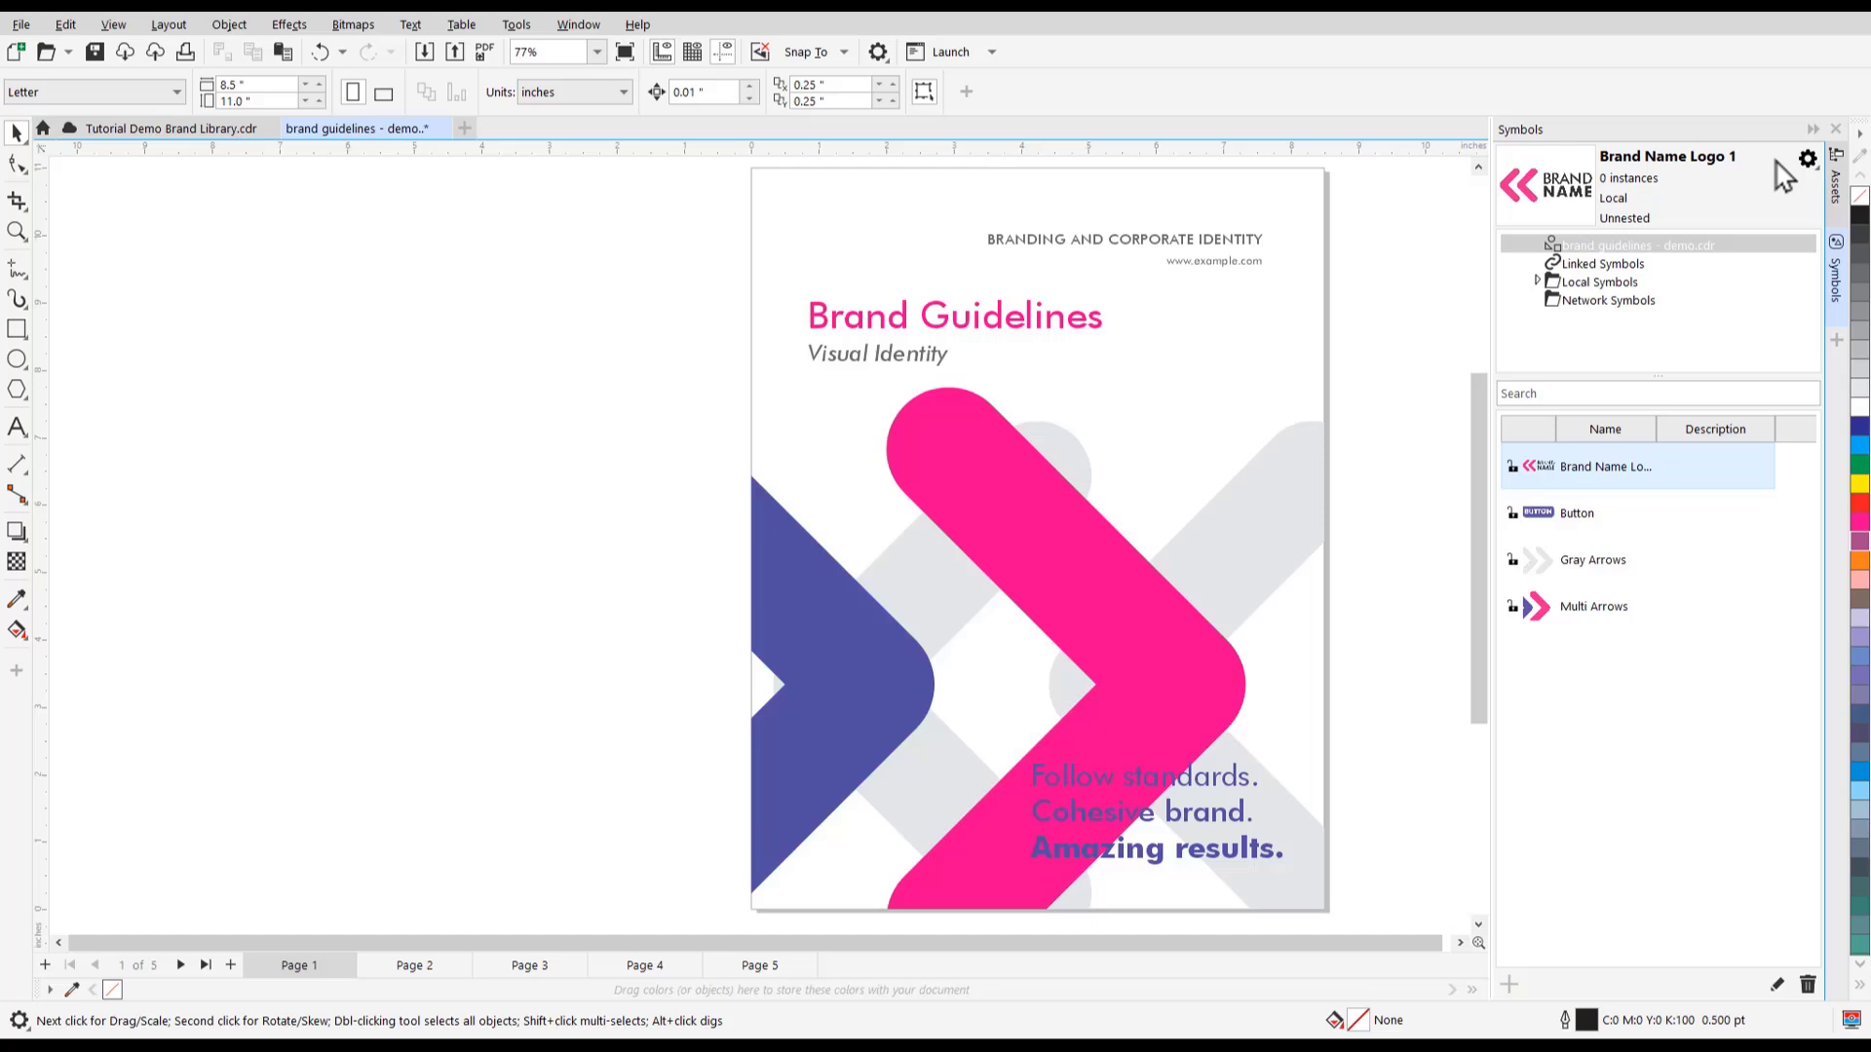
In the Assets cloud view, link the Tutorial library asset to the guidelines document.
{"action": "left_click", "coordinate": [1837, 189]}
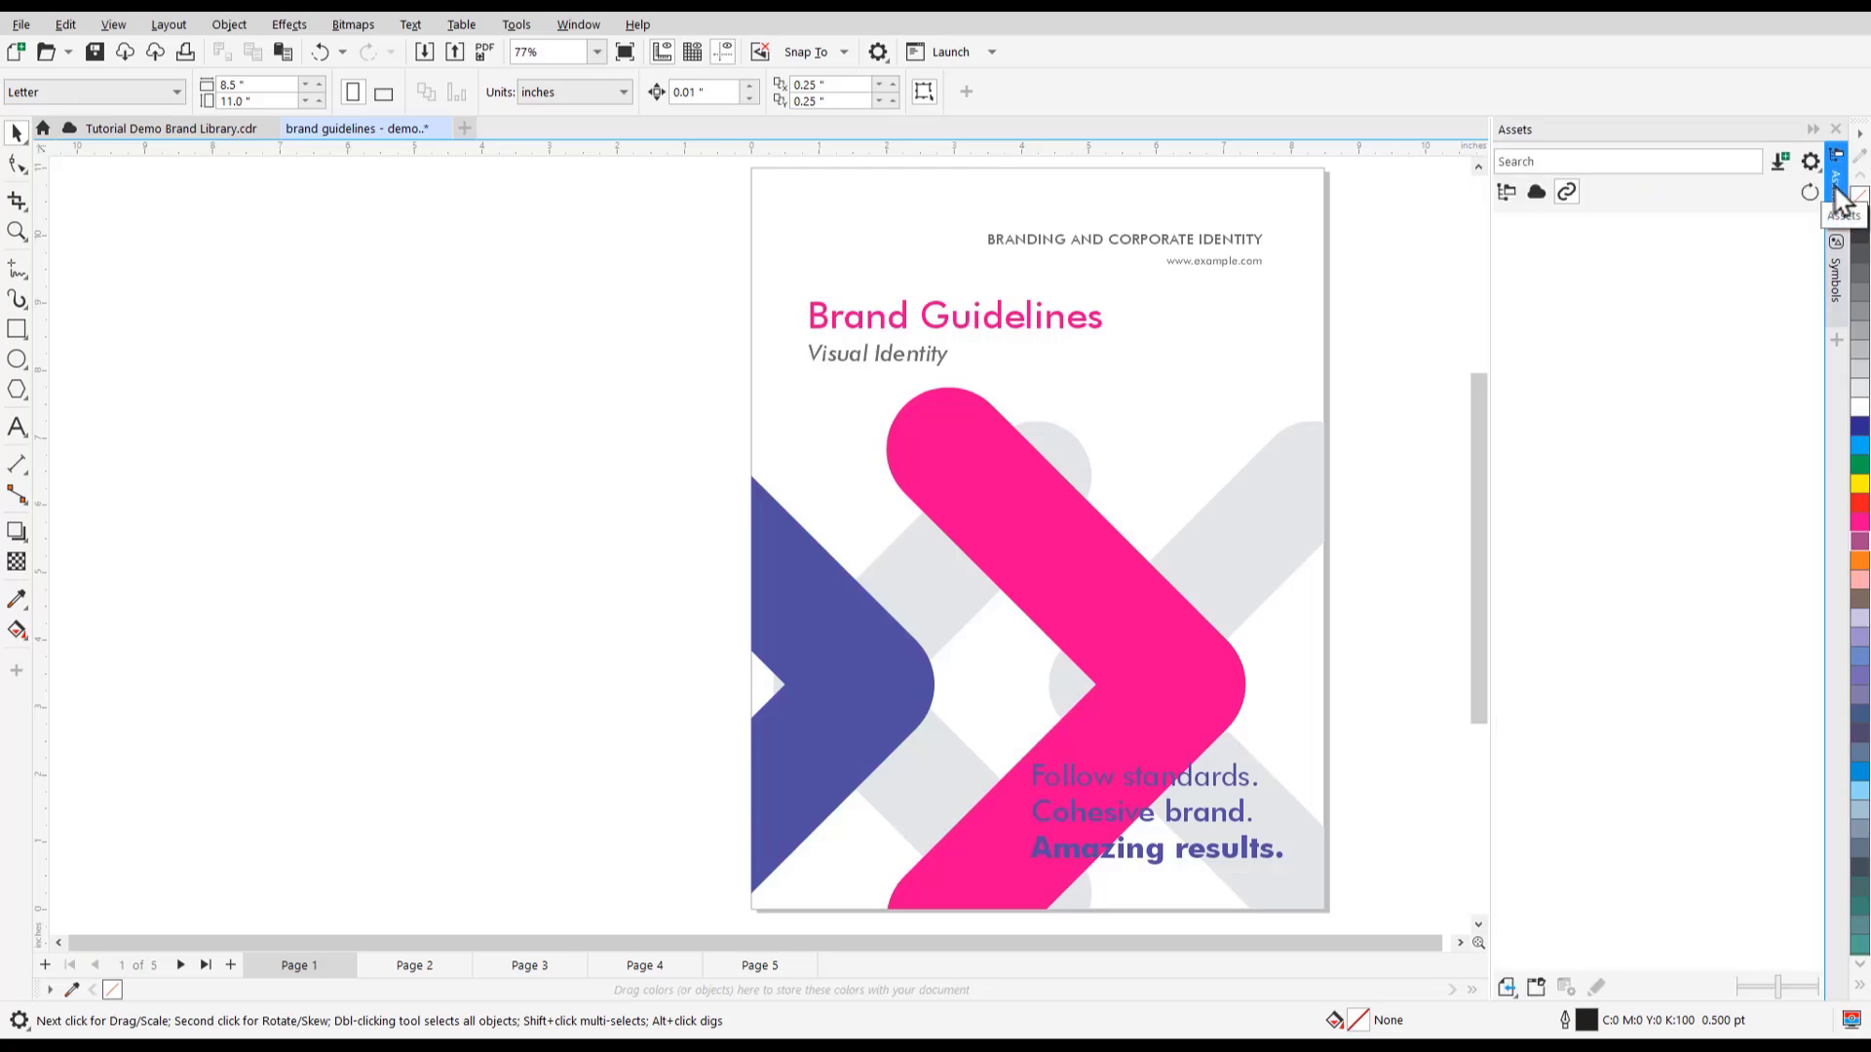
{"action": "left_click", "coordinate": [1541, 200]}
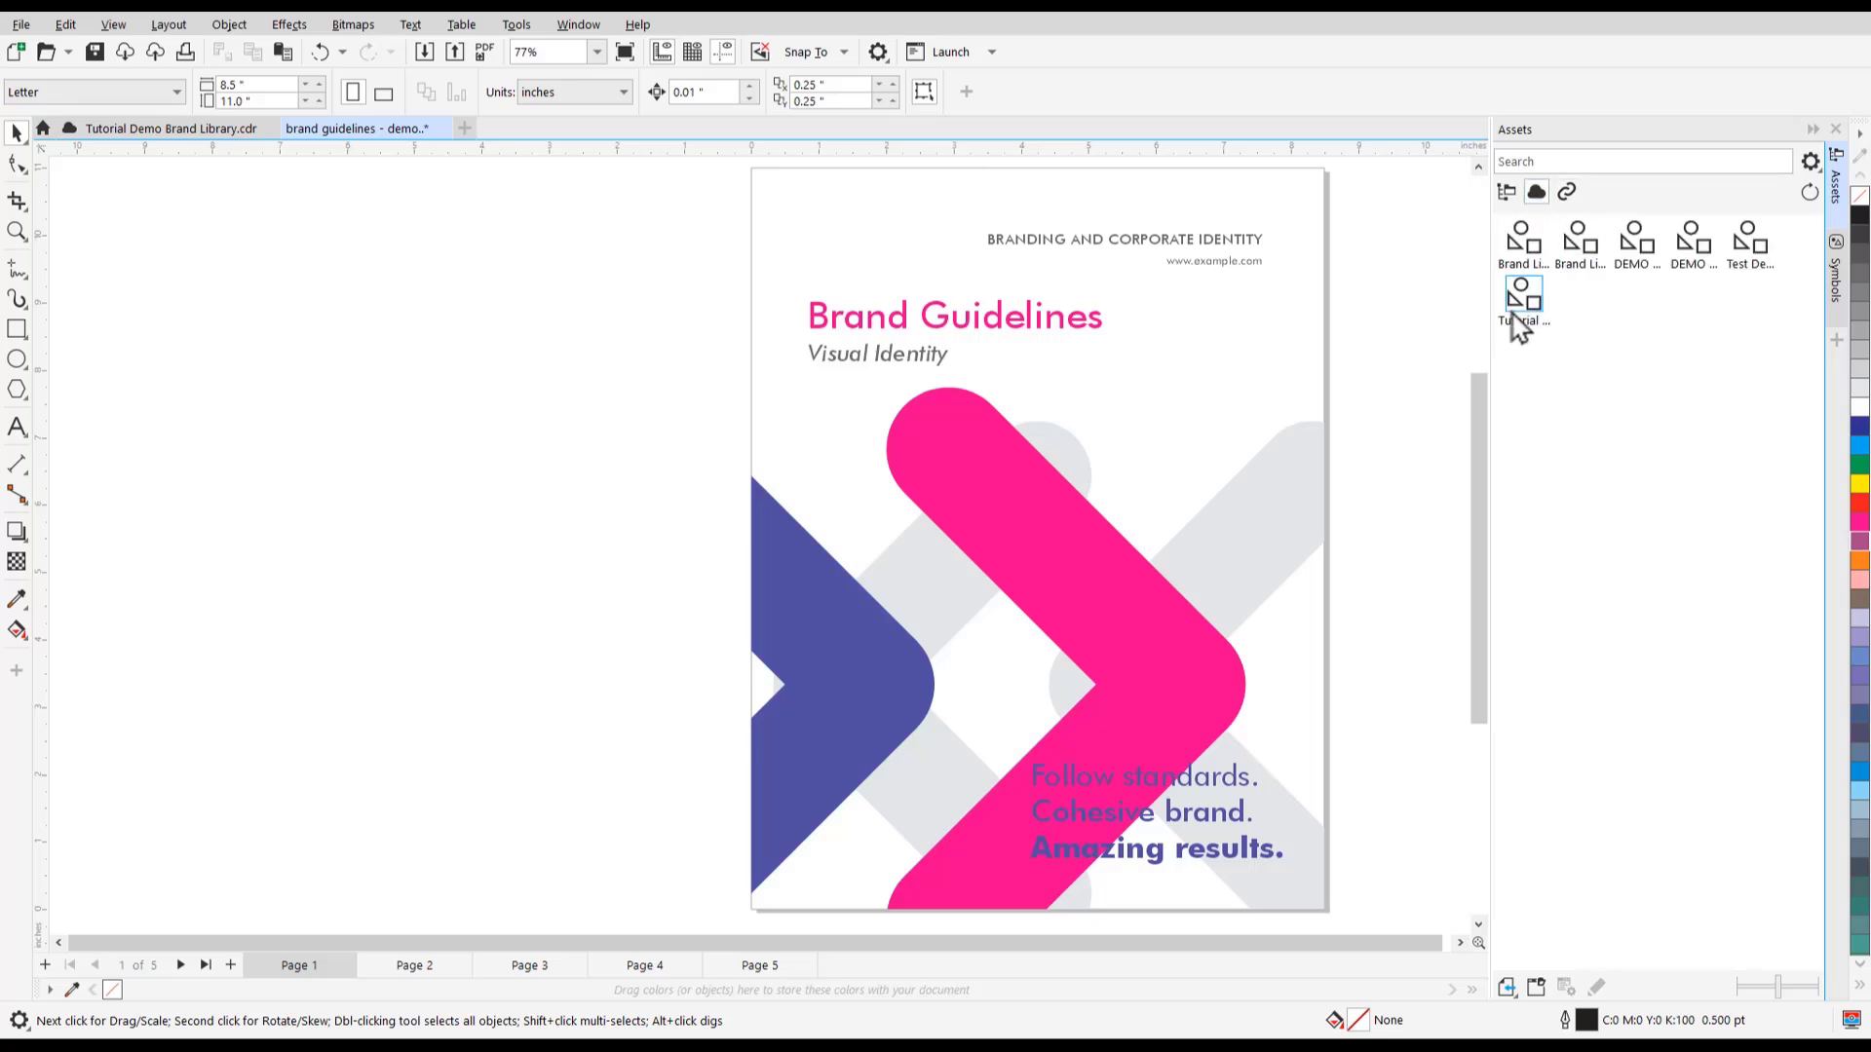
{"action": "right_click", "coordinate": [1516, 327]}
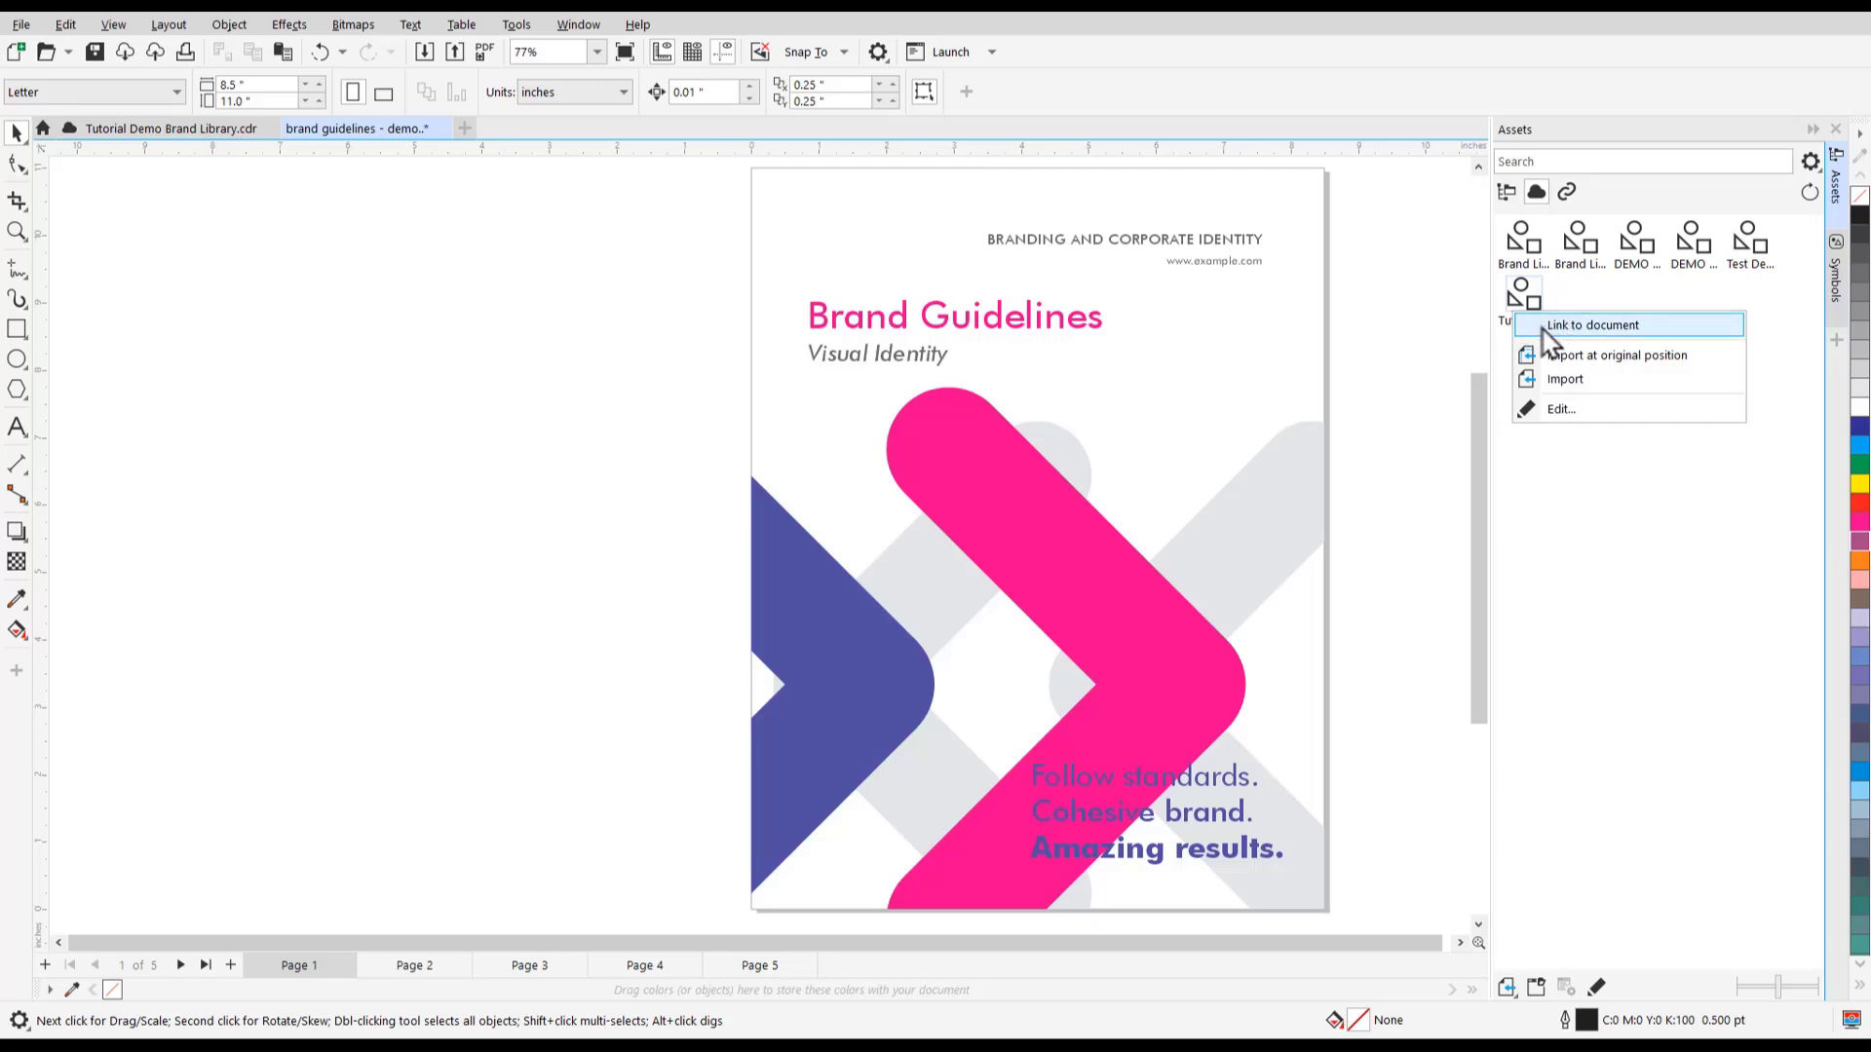
{"action": "left_click", "coordinate": [1549, 327]}
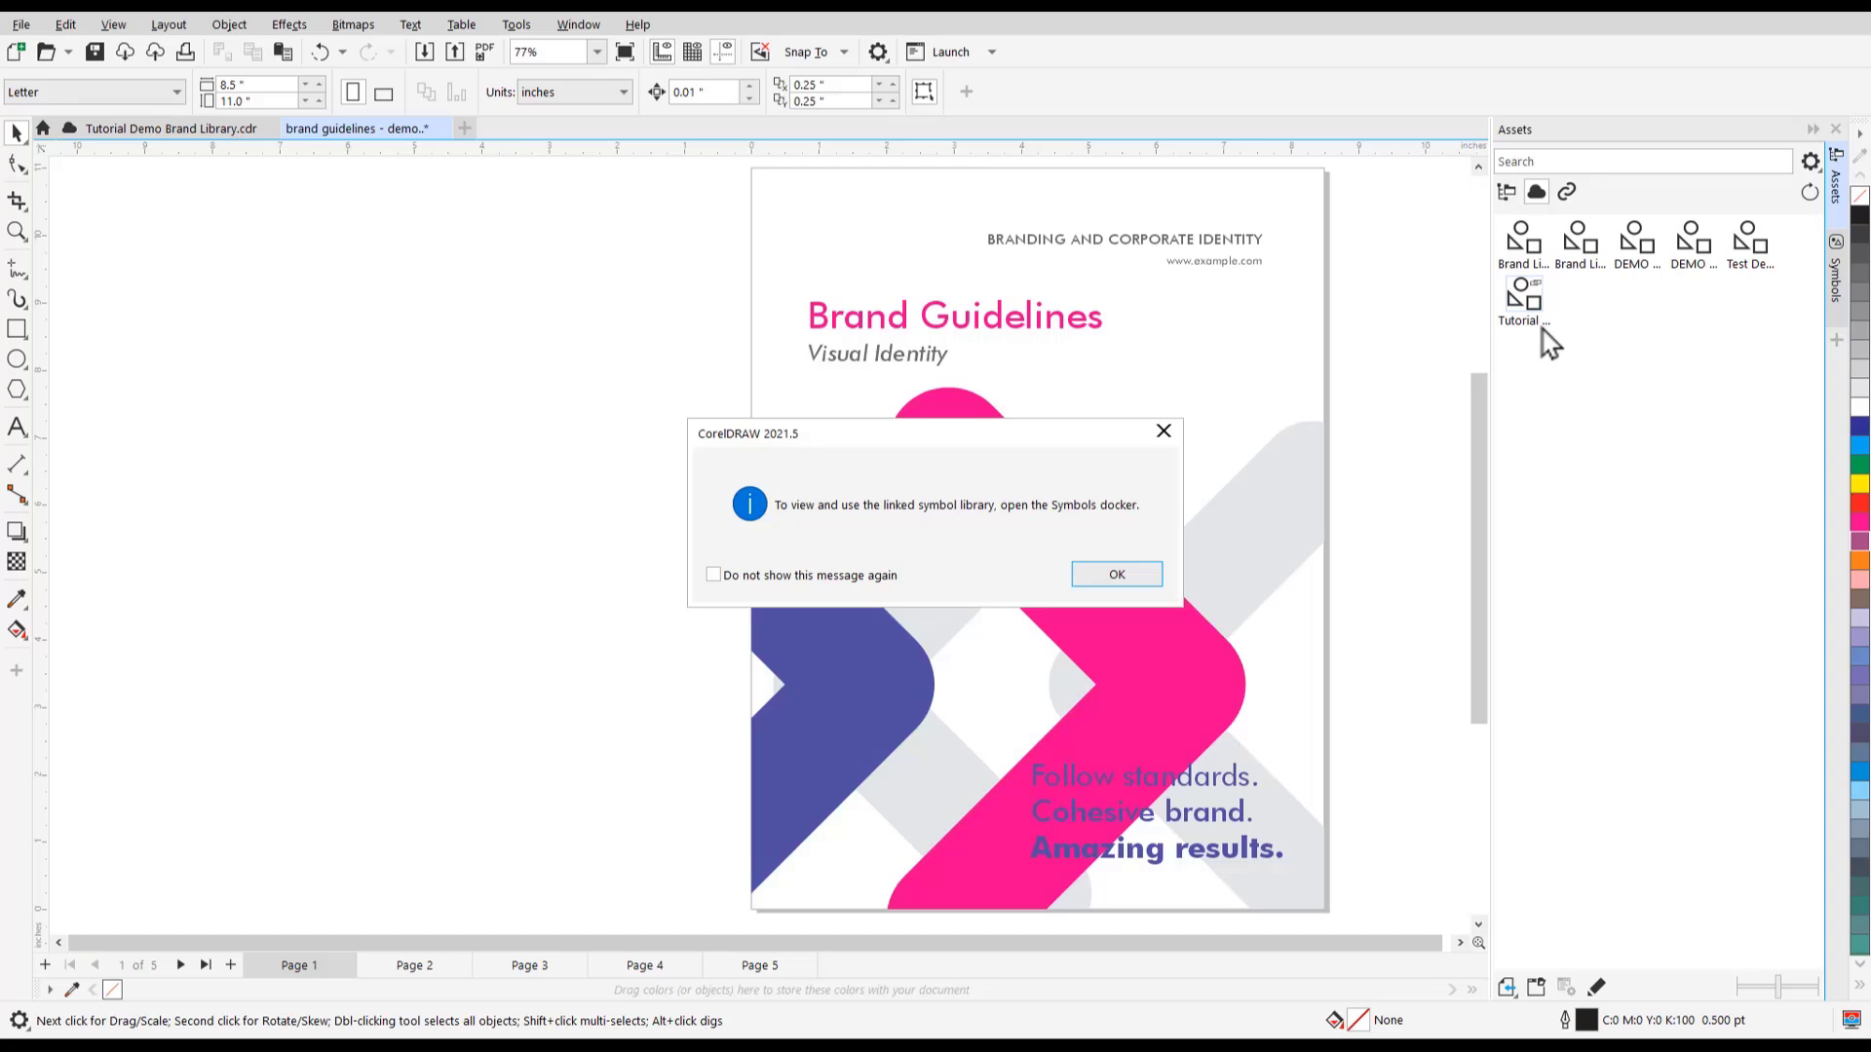
Show the Tutorial Demo Brand Library.csl symbols in the Symbols docker.
{"action": "left_click", "coordinate": [1155, 572]}
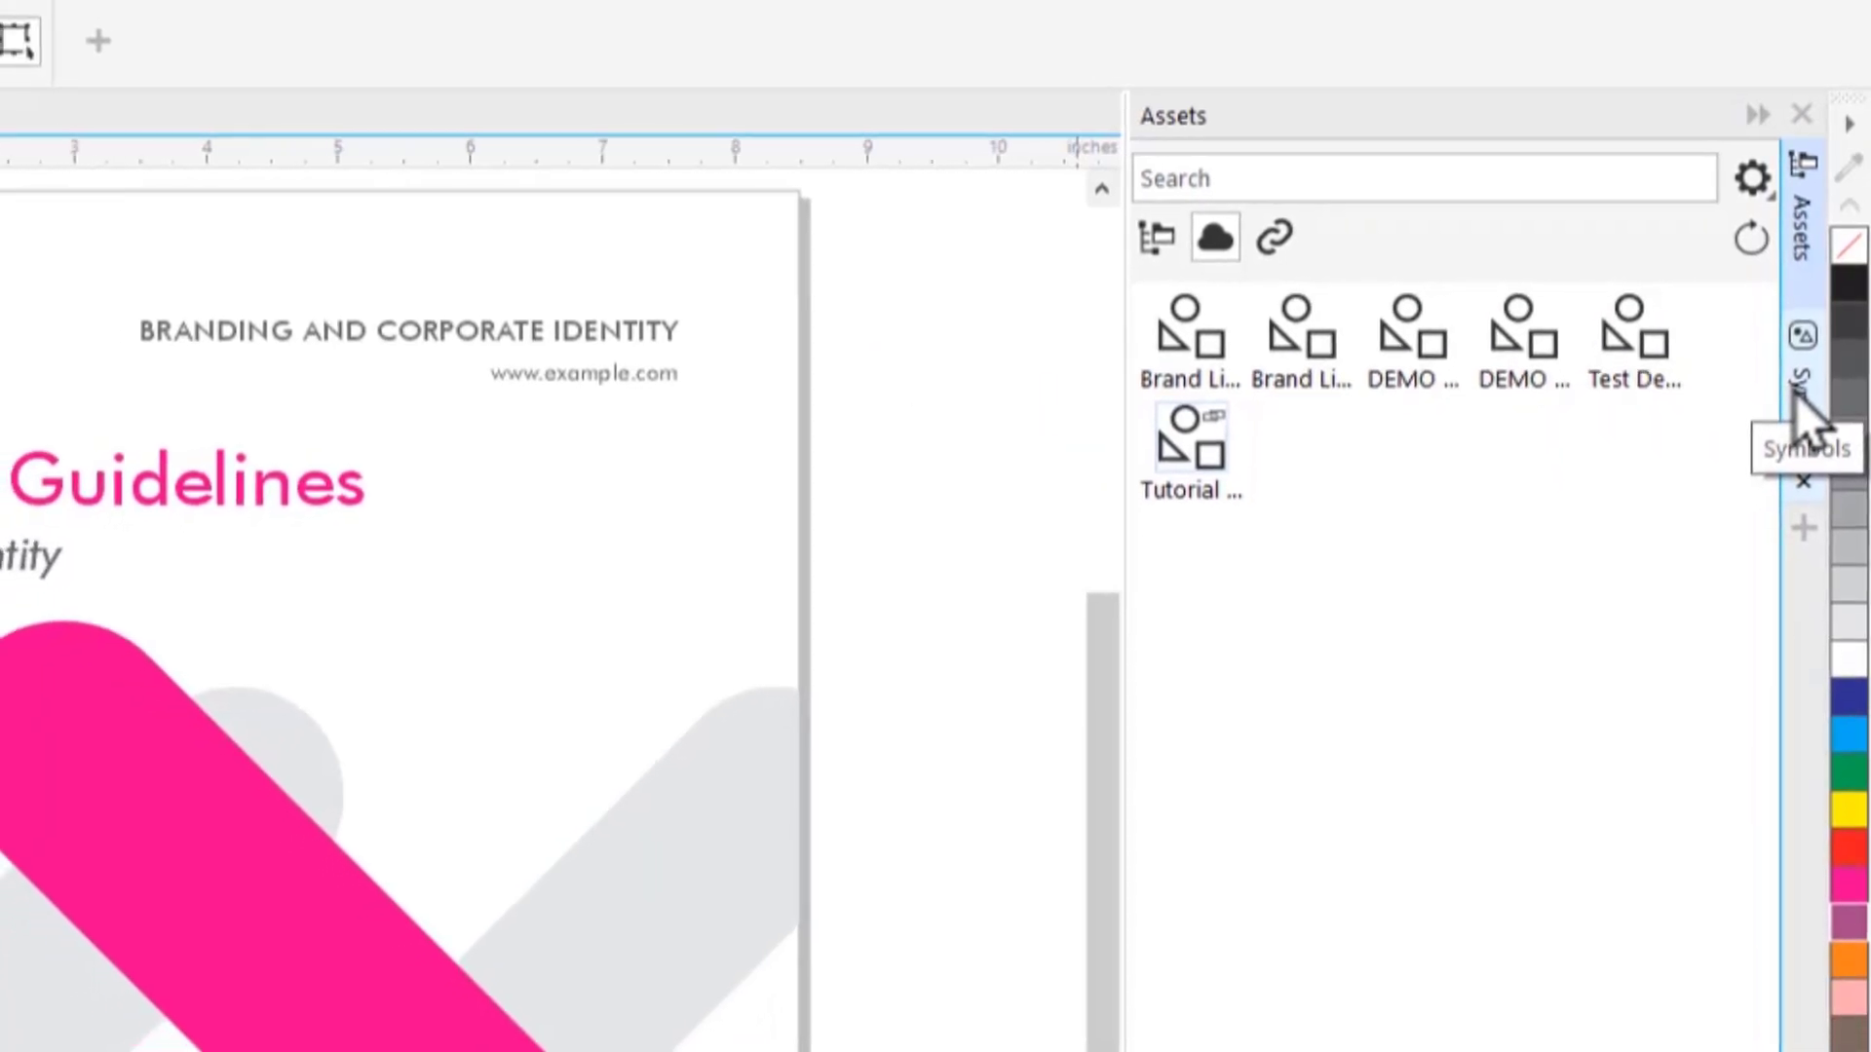
{"action": "left_click", "coordinate": [1798, 385]}
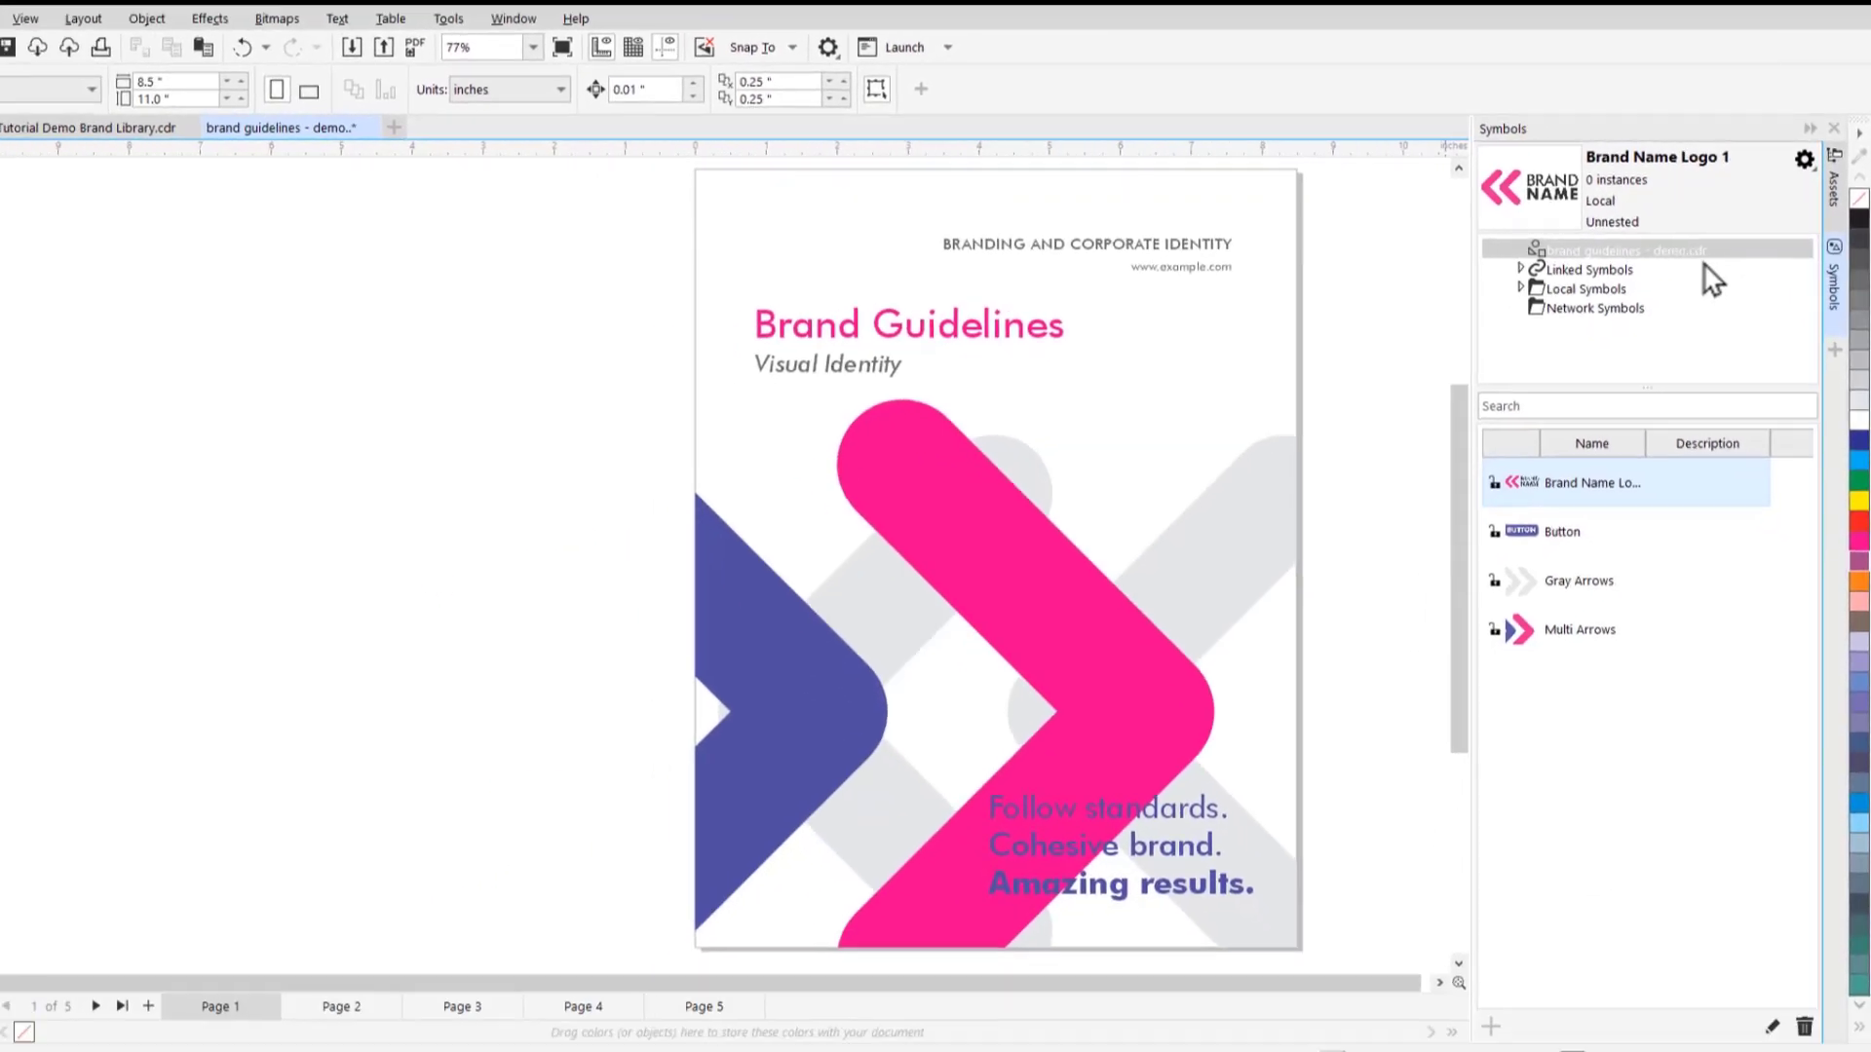
{"action": "left_click", "coordinate": [1686, 286]}
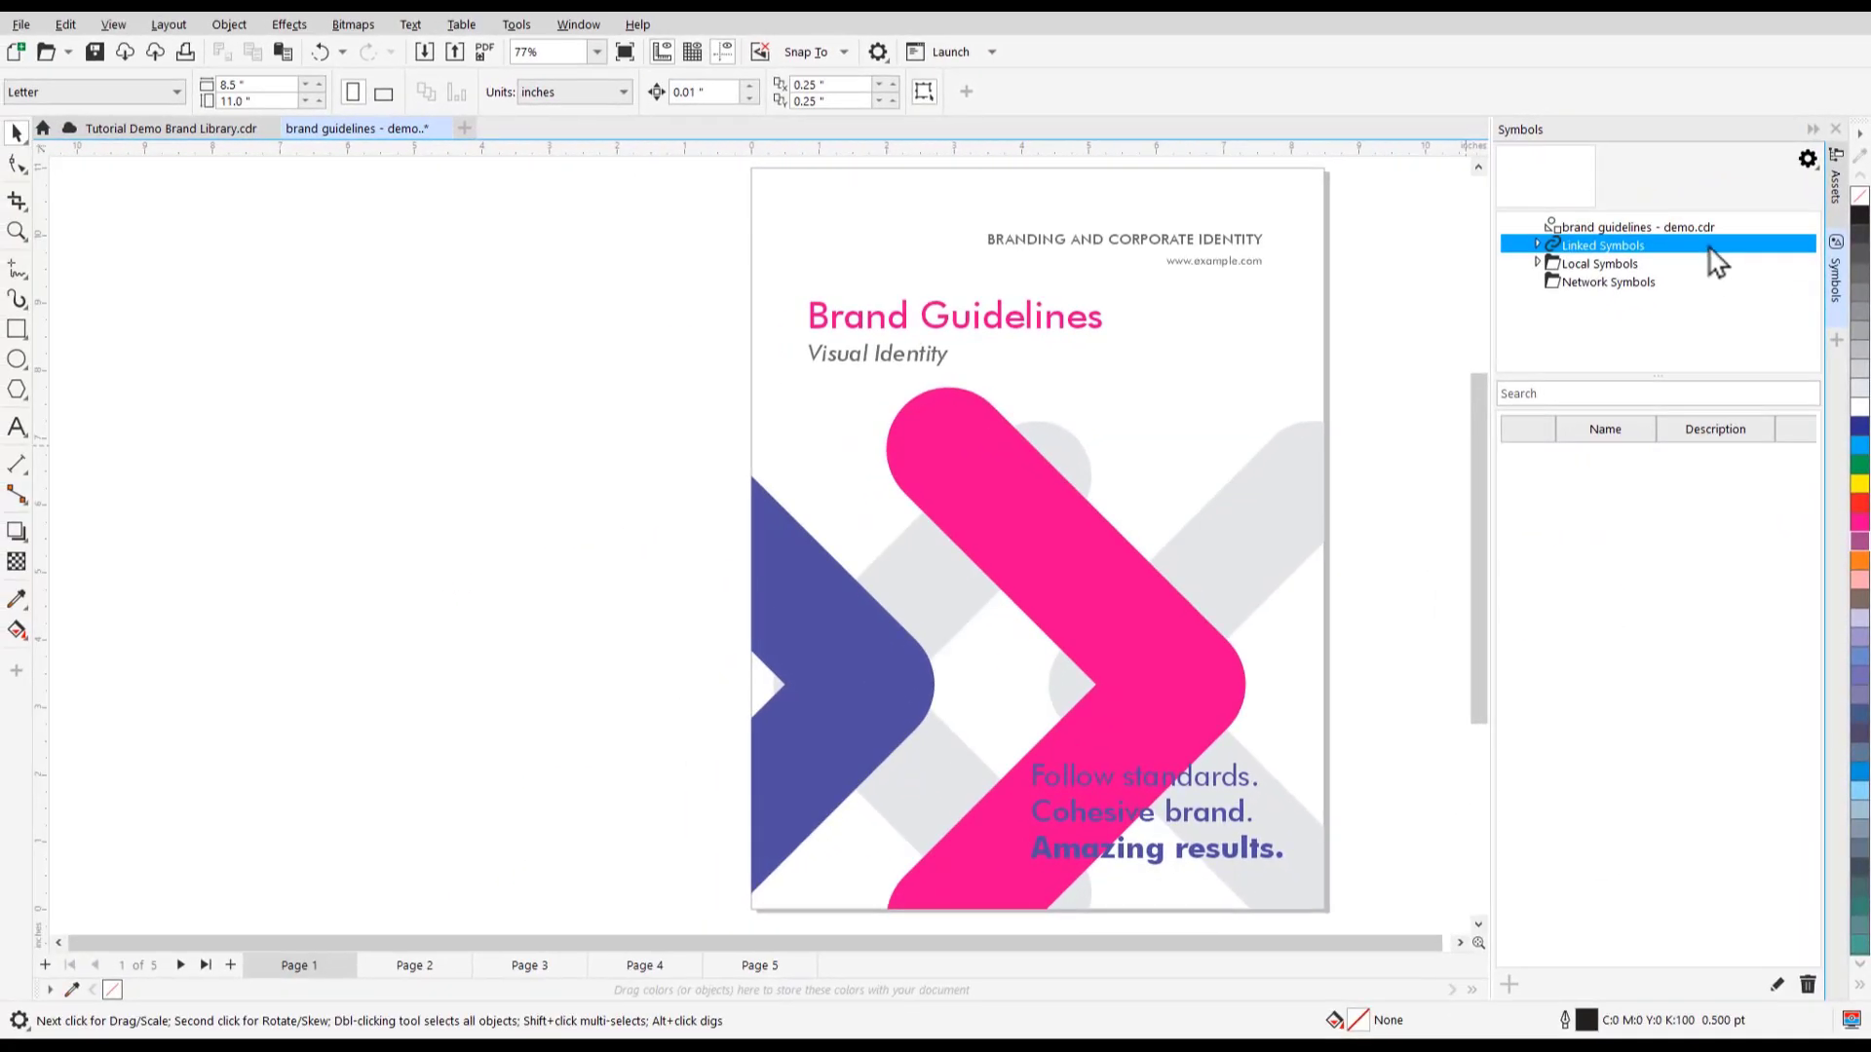
{"action": "left_click", "coordinate": [1538, 246]}
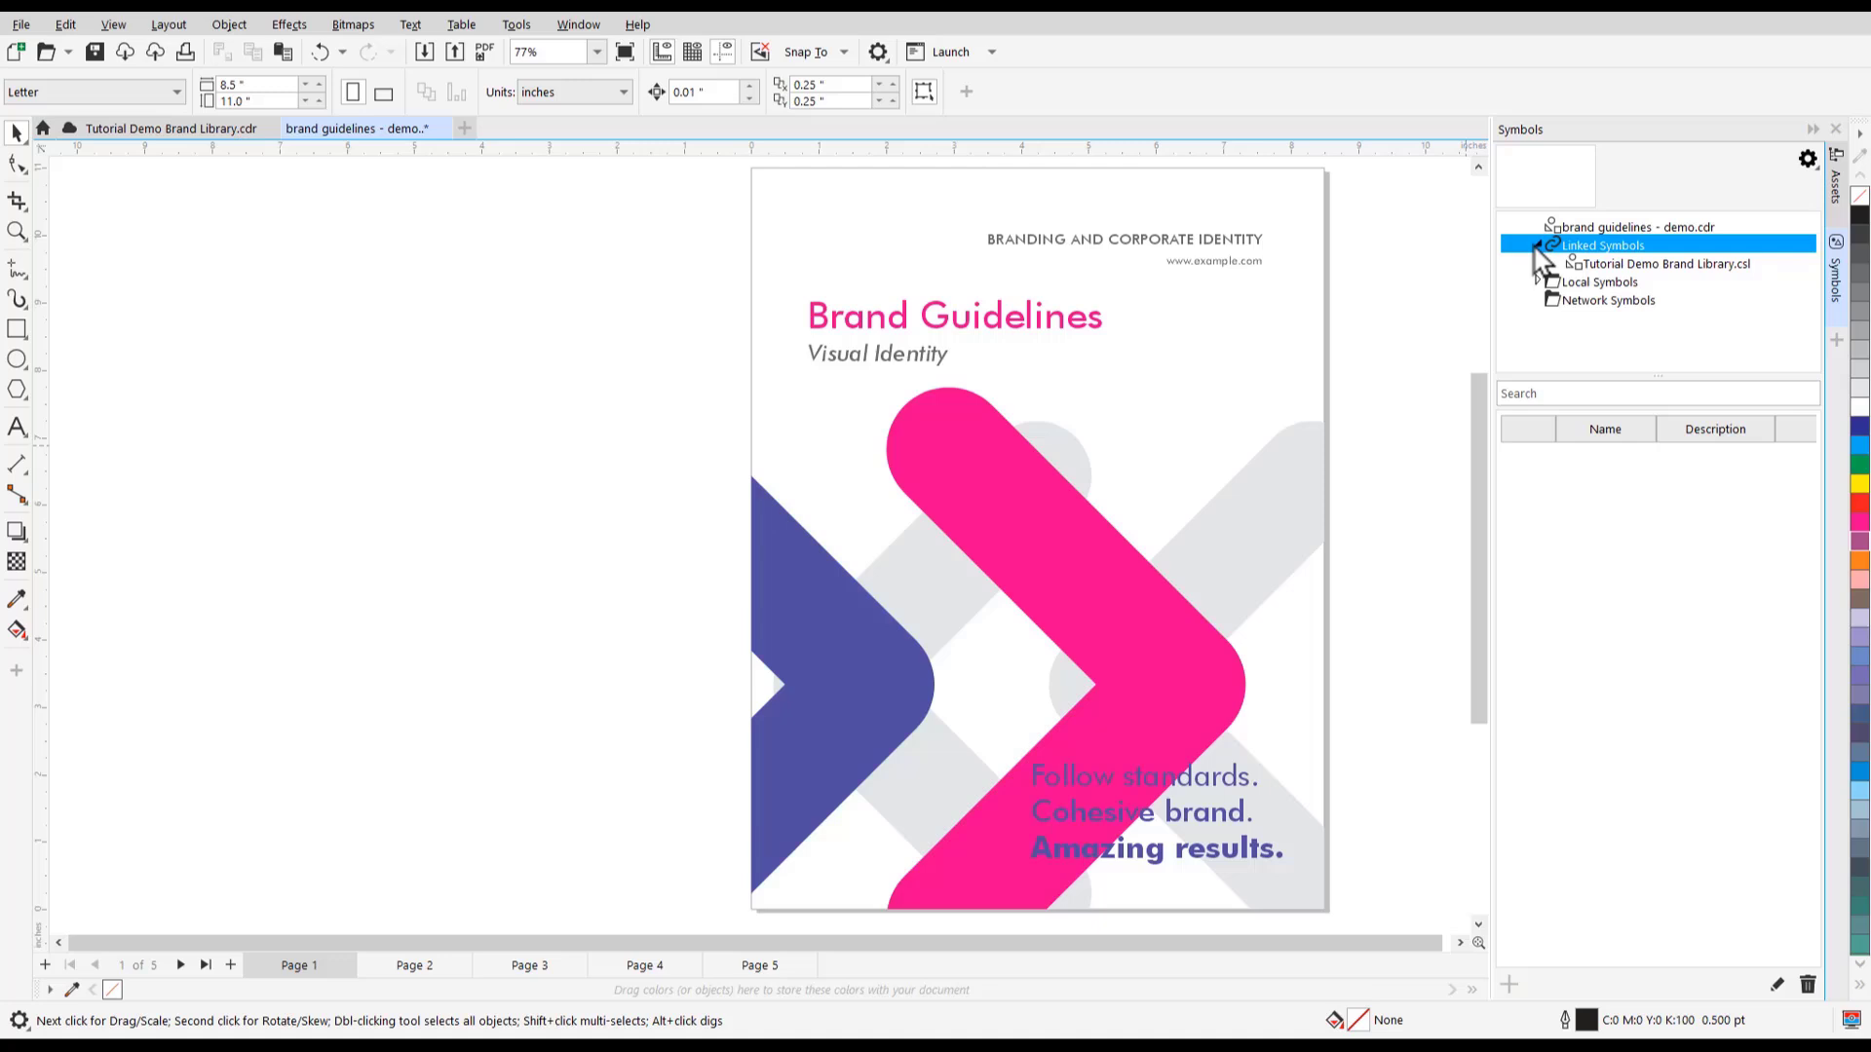
{"action": "left_click", "coordinate": [1662, 264]}
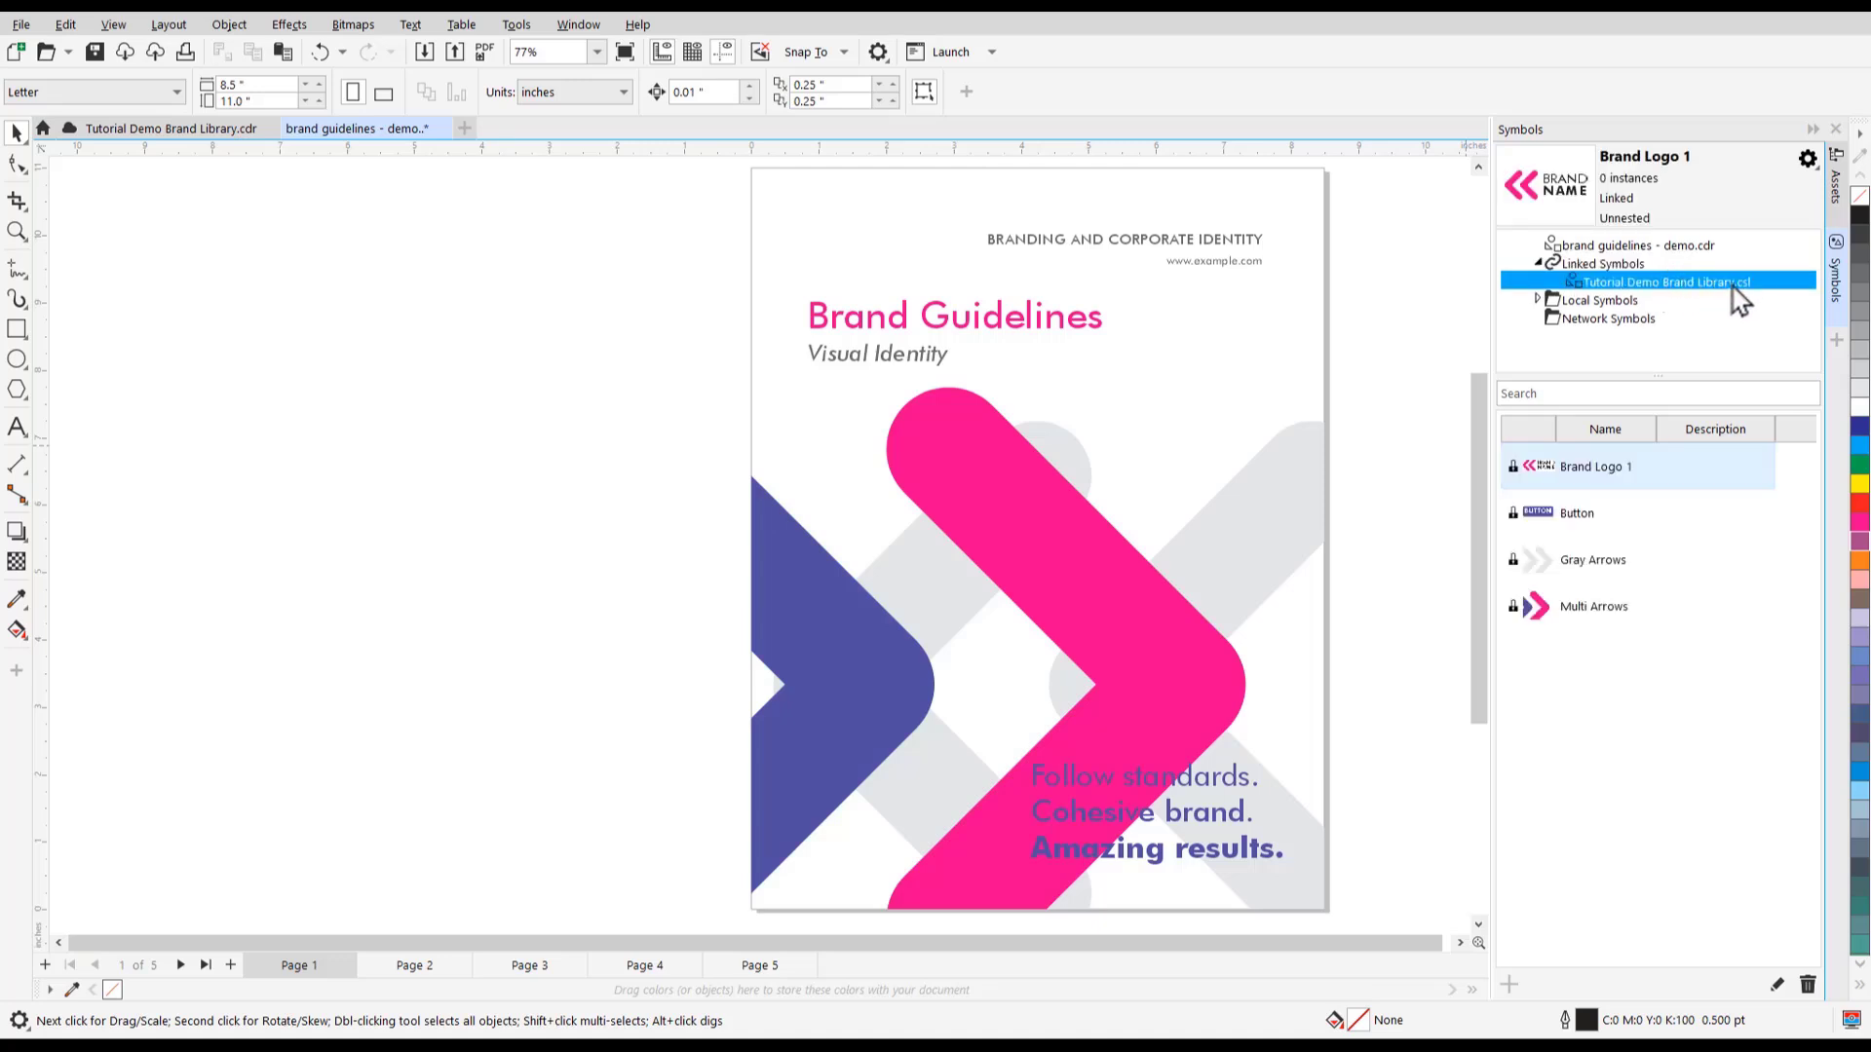
Place Brand Logo 1 instances on the cover page and page 2.
{"action": "left_click_drag", "start_coordinate": [1608, 476], "coordinate": [880, 258]}
{"action": "left_click", "coordinate": [414, 965]}
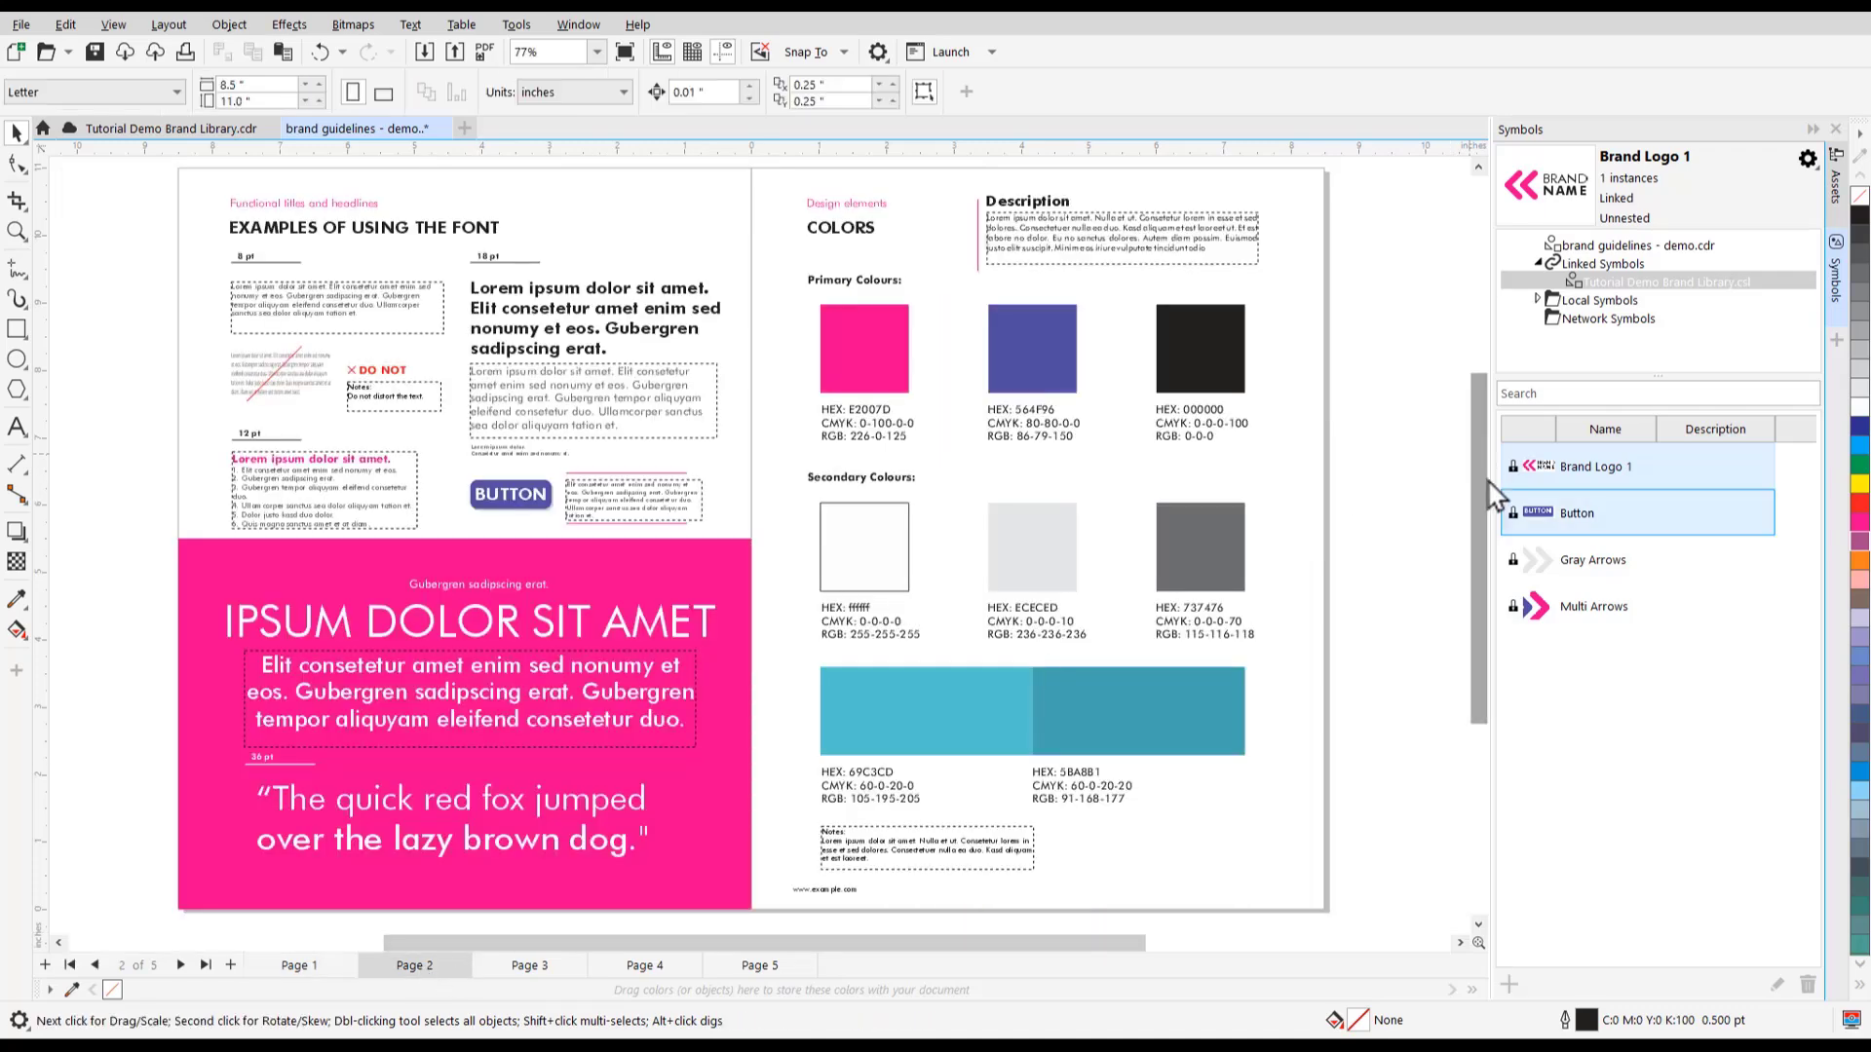
{"action": "left_click_drag", "start_coordinate": [1491, 482], "coordinate": [1218, 872]}
{"action": "left_click", "coordinate": [644, 964]}
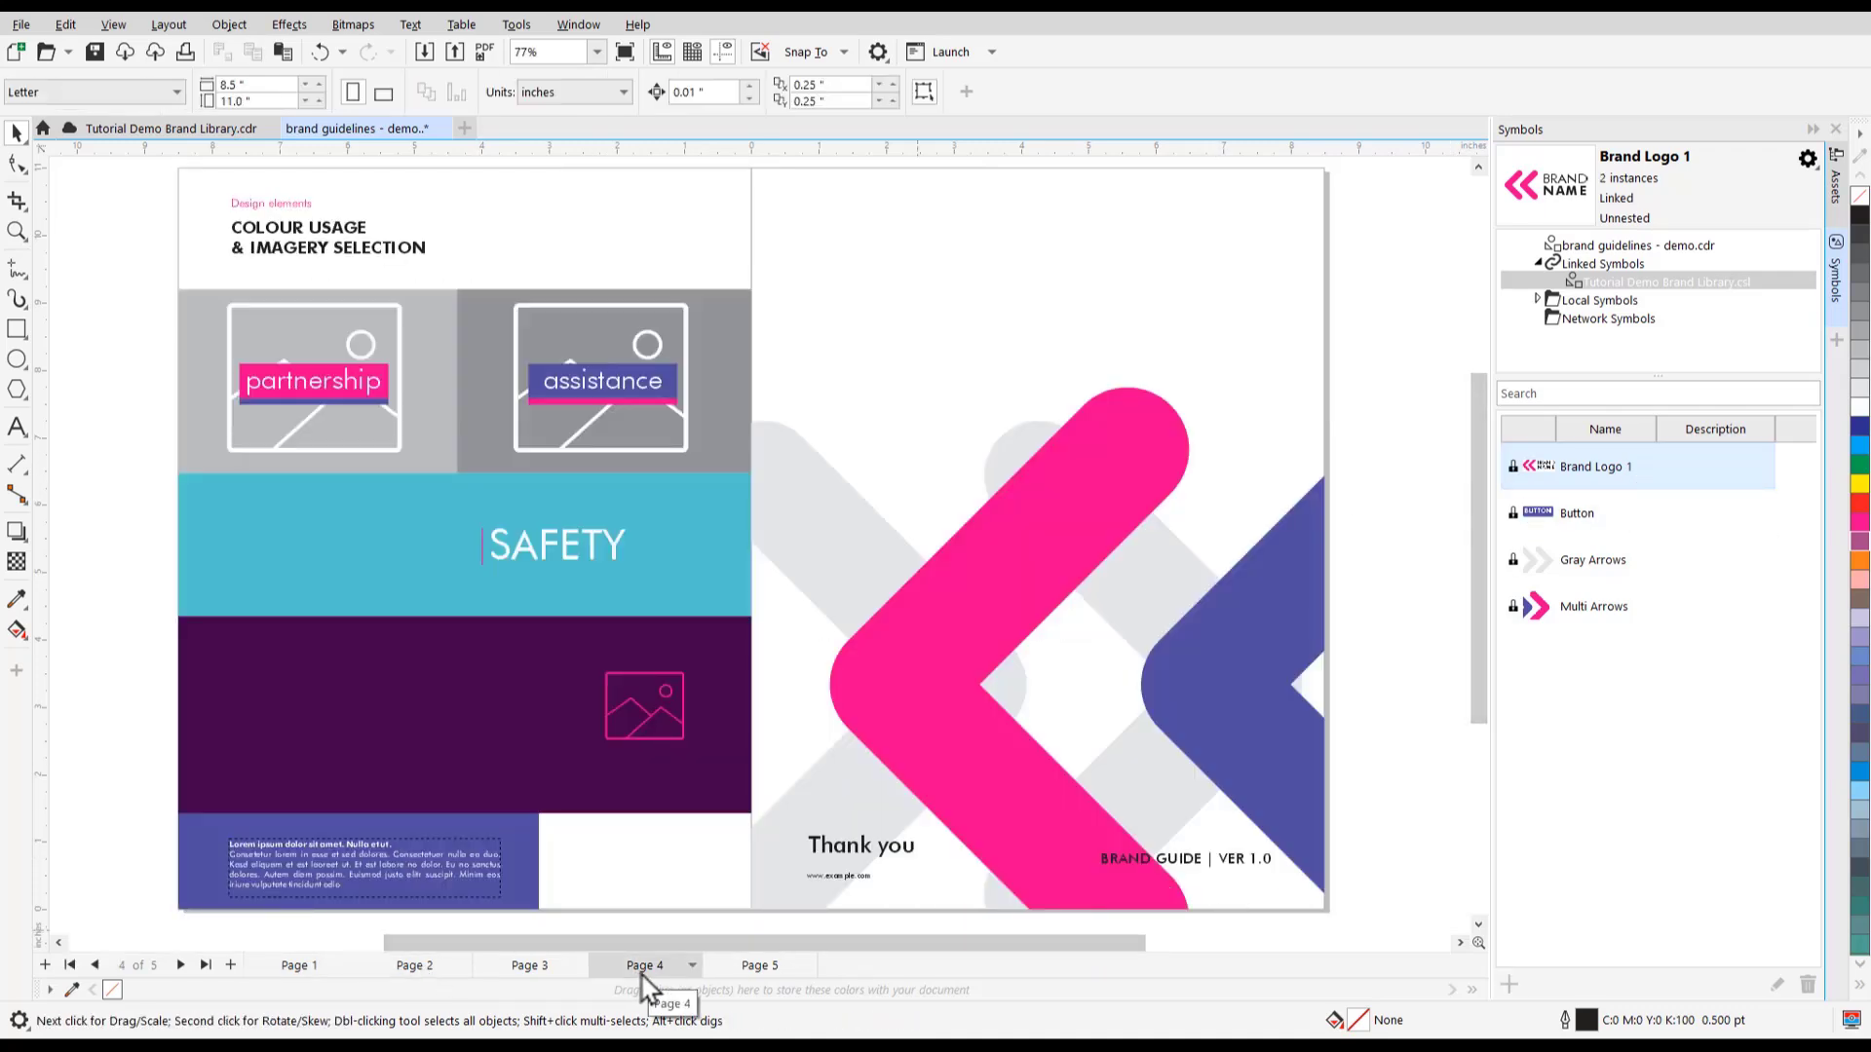
Filter the Assets docker to linked libraries and select the brand library.
{"action": "left_click", "coordinate": [1837, 195]}
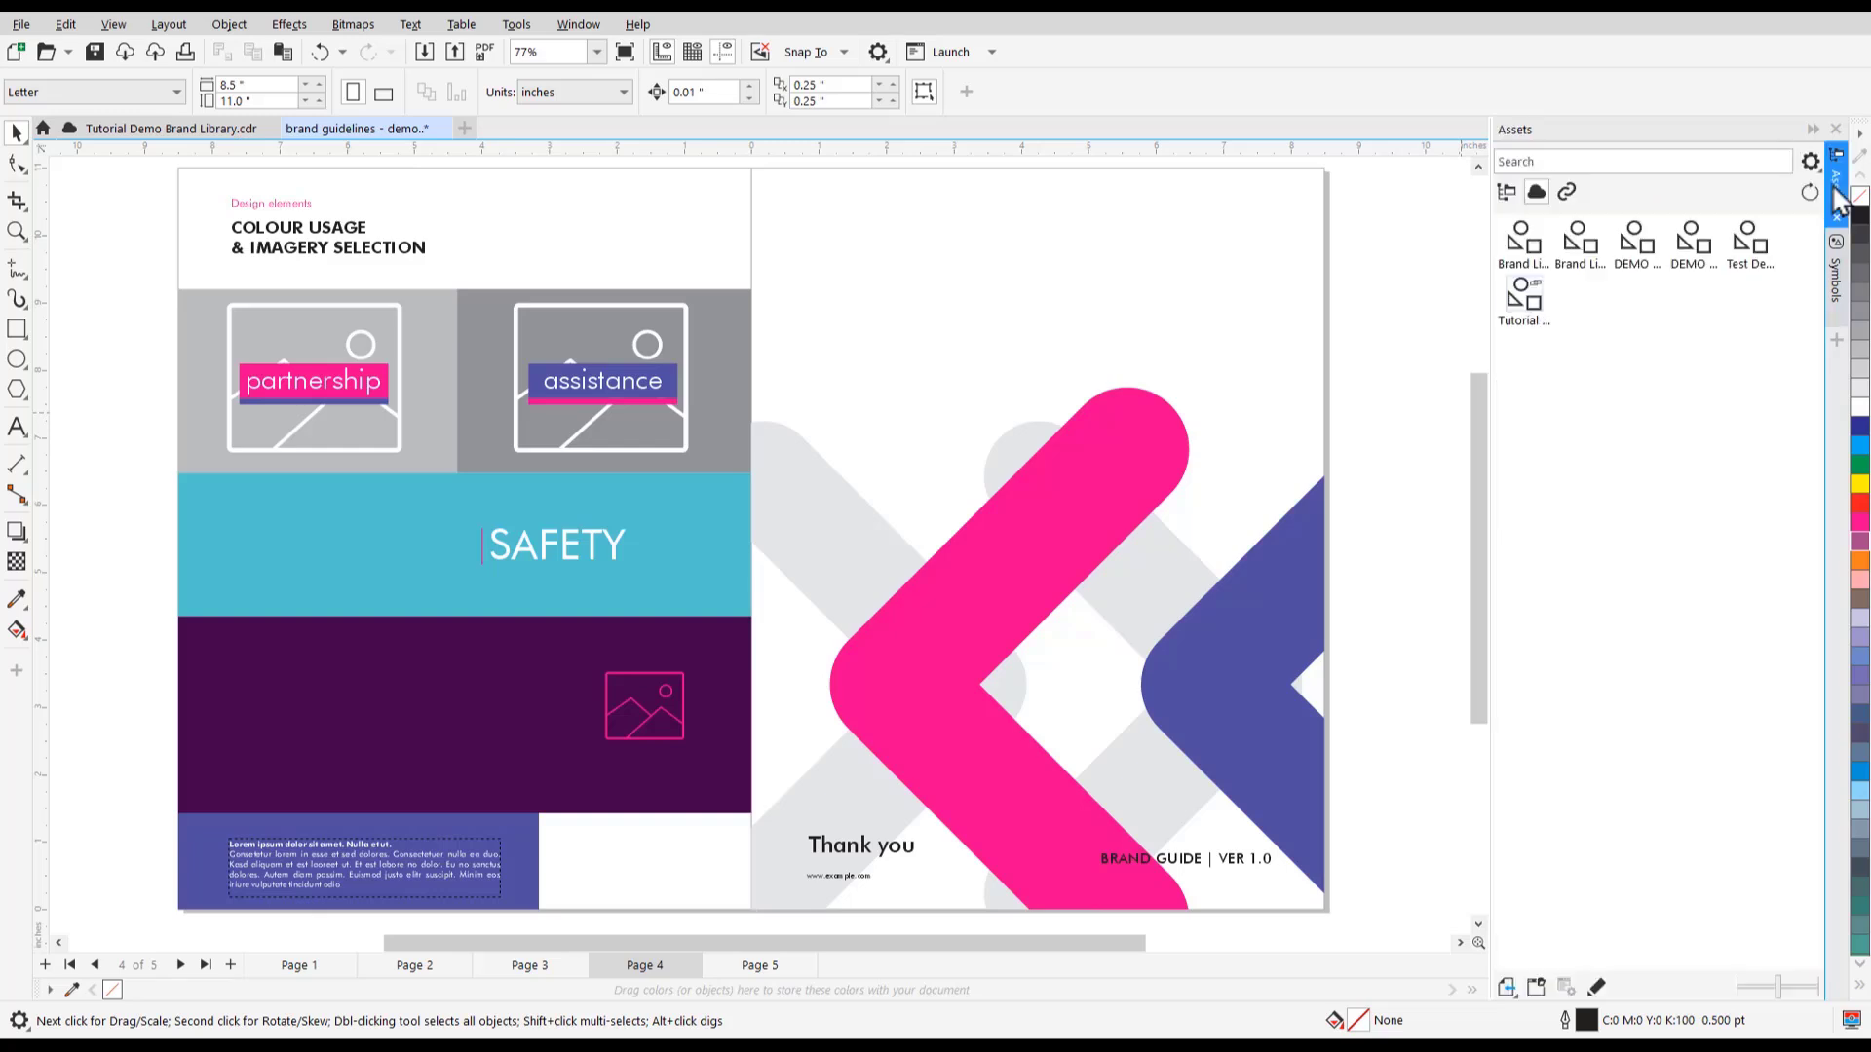
{"action": "left_click", "coordinate": [1566, 192]}
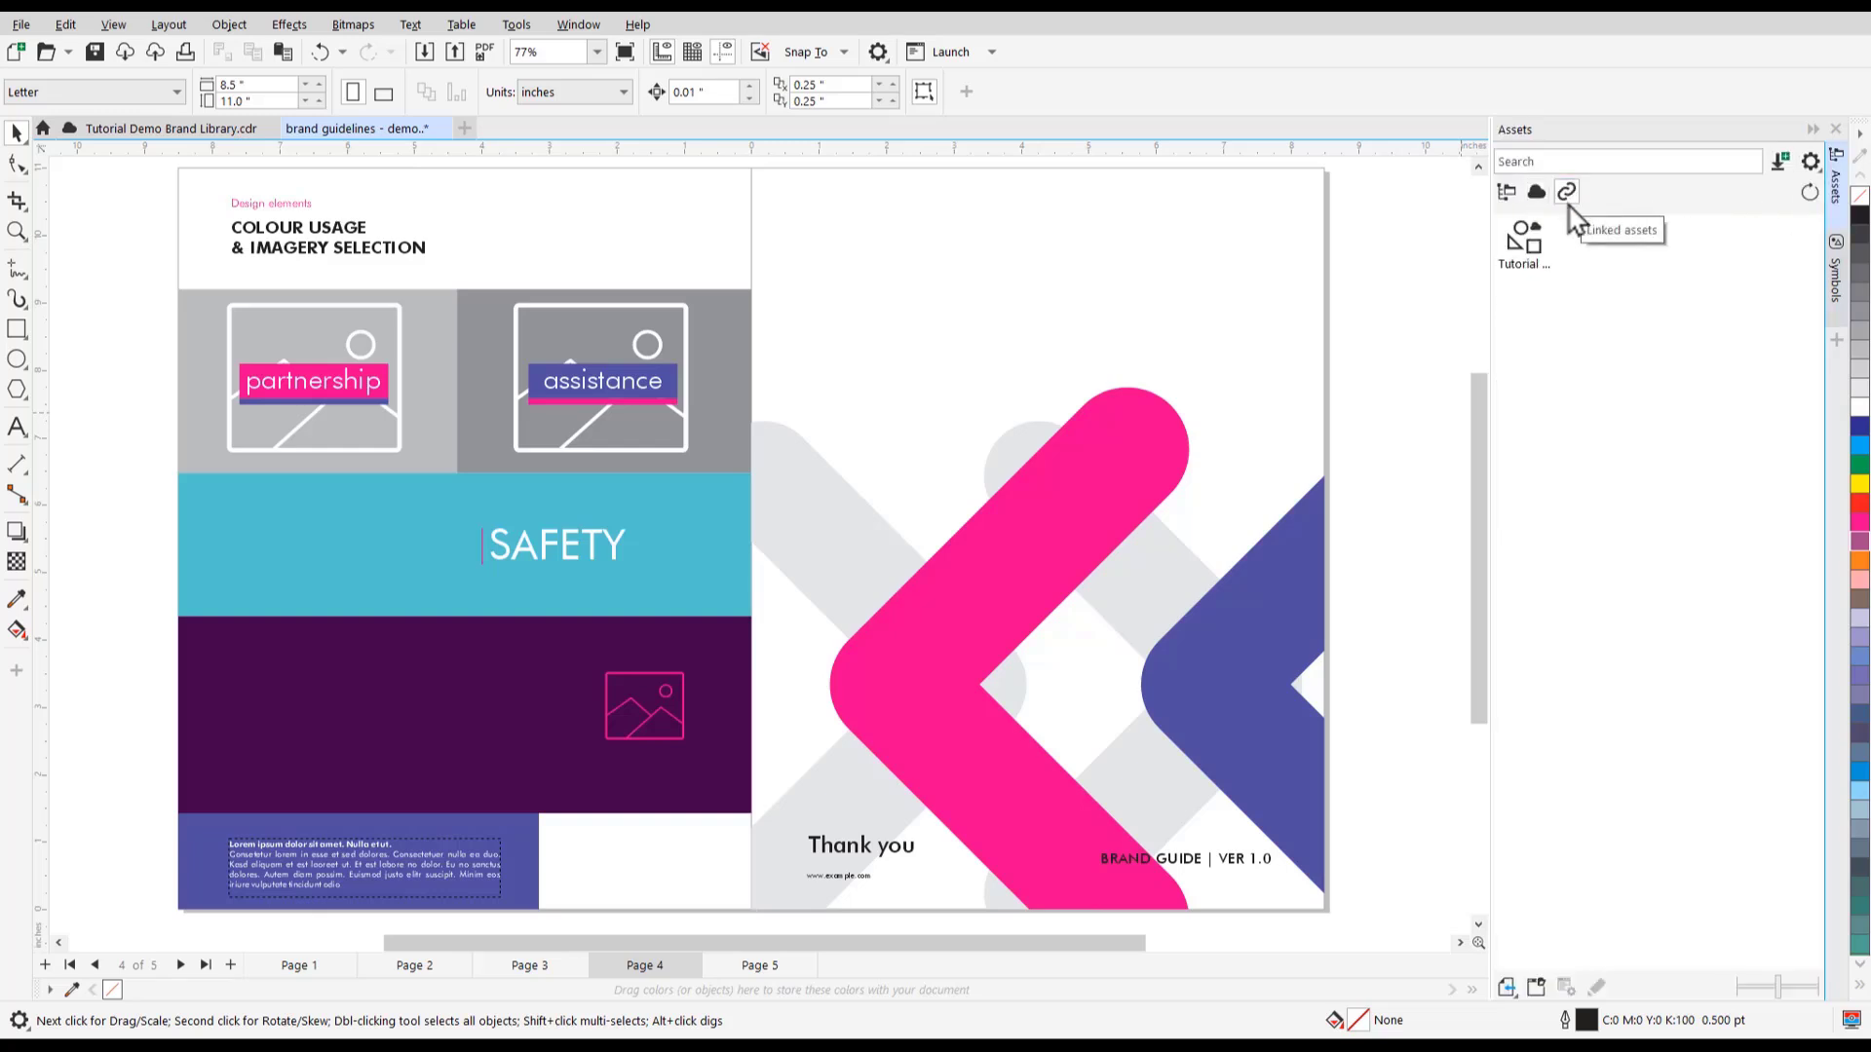
{"action": "left_click", "coordinate": [1532, 238]}
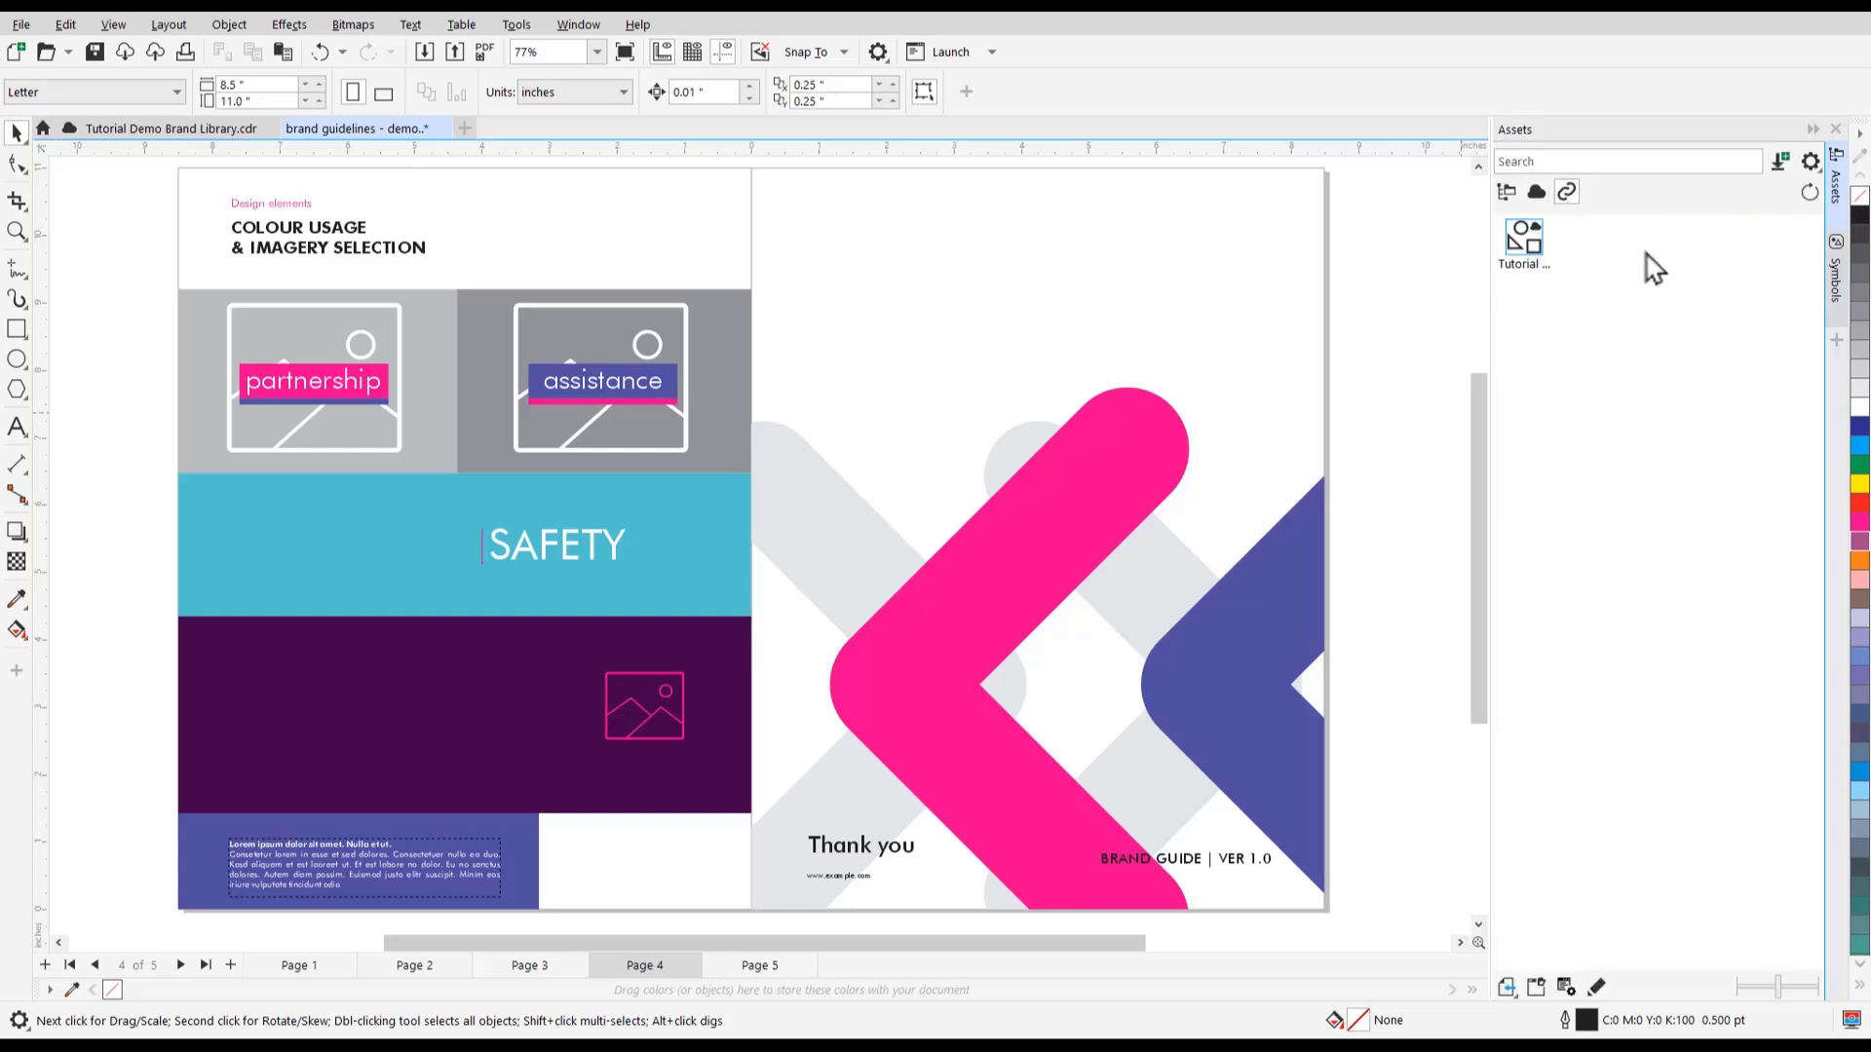
Place three more Brand Logo 1 instances: page 5 top, the SAFETY band and the page 4 header.
{"action": "left_click", "coordinate": [1838, 278]}
{"action": "left_click_drag", "start_coordinate": [1637, 488], "coordinate": [1225, 220]}
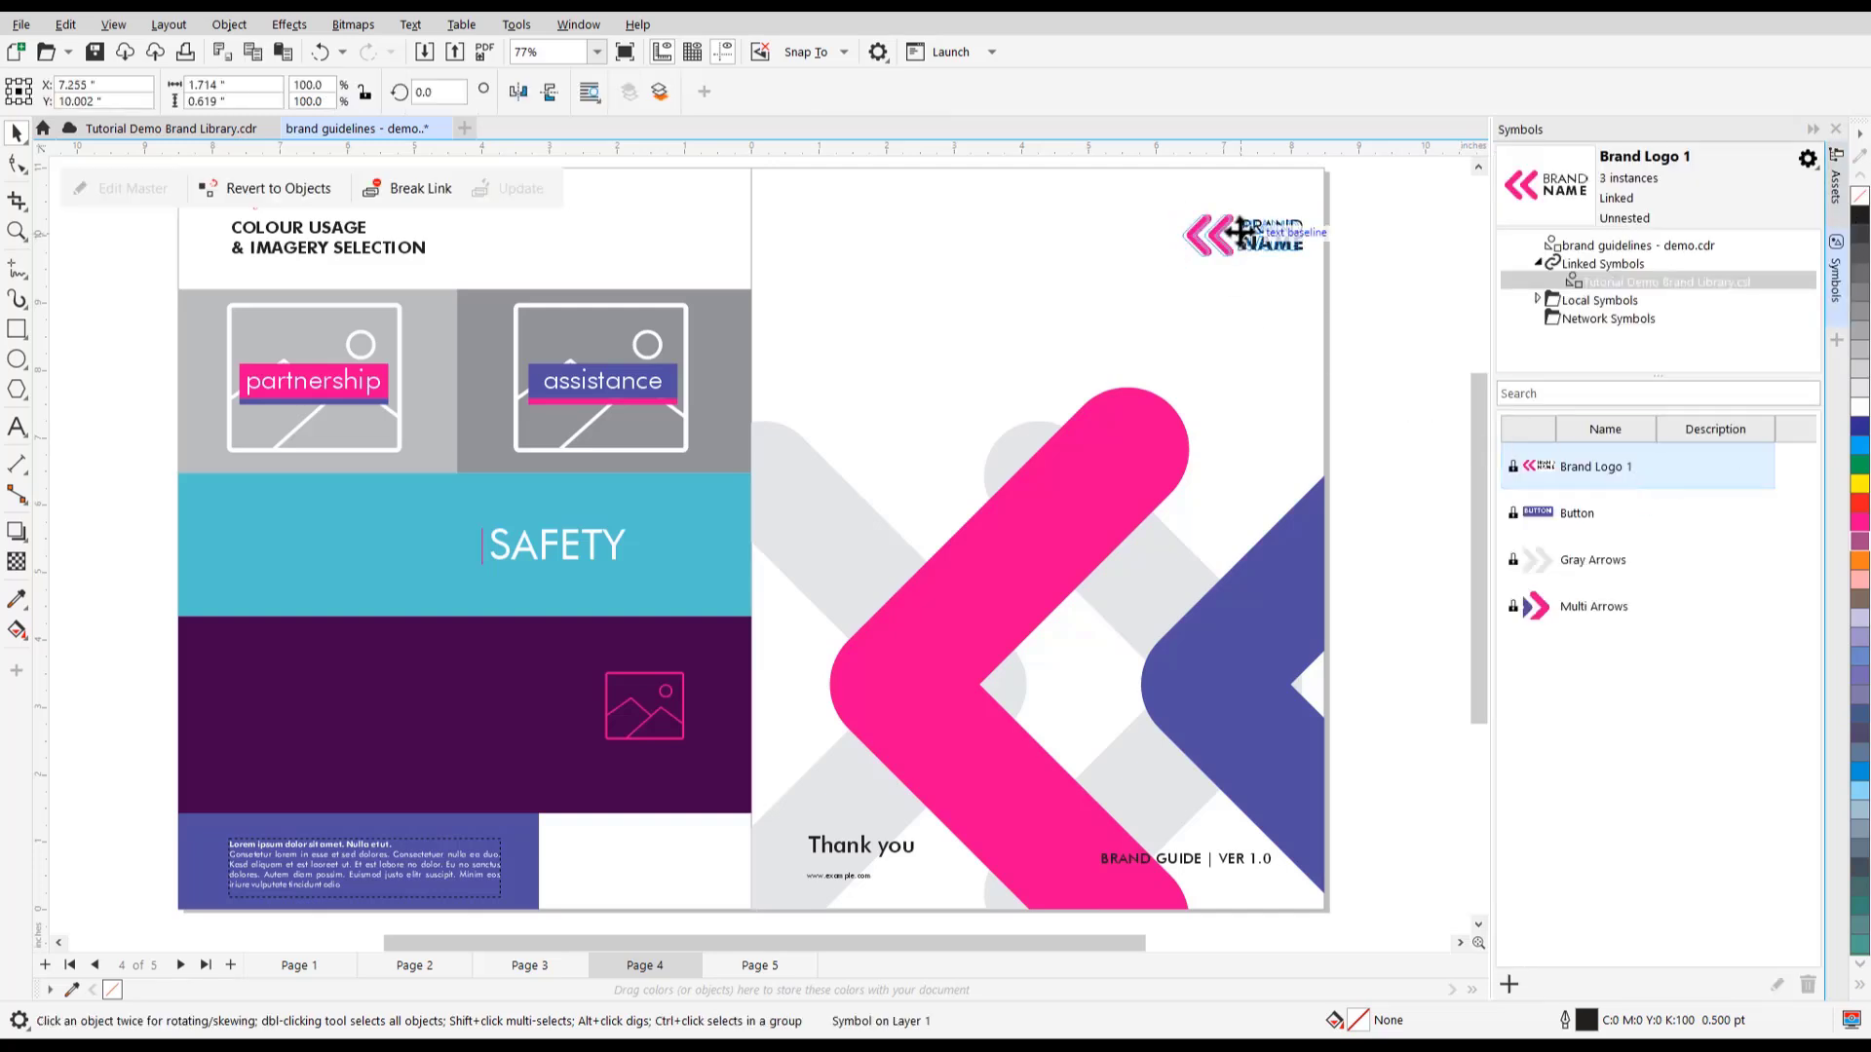
{"action": "left_click_drag", "start_coordinate": [1579, 467], "coordinate": [332, 548]}
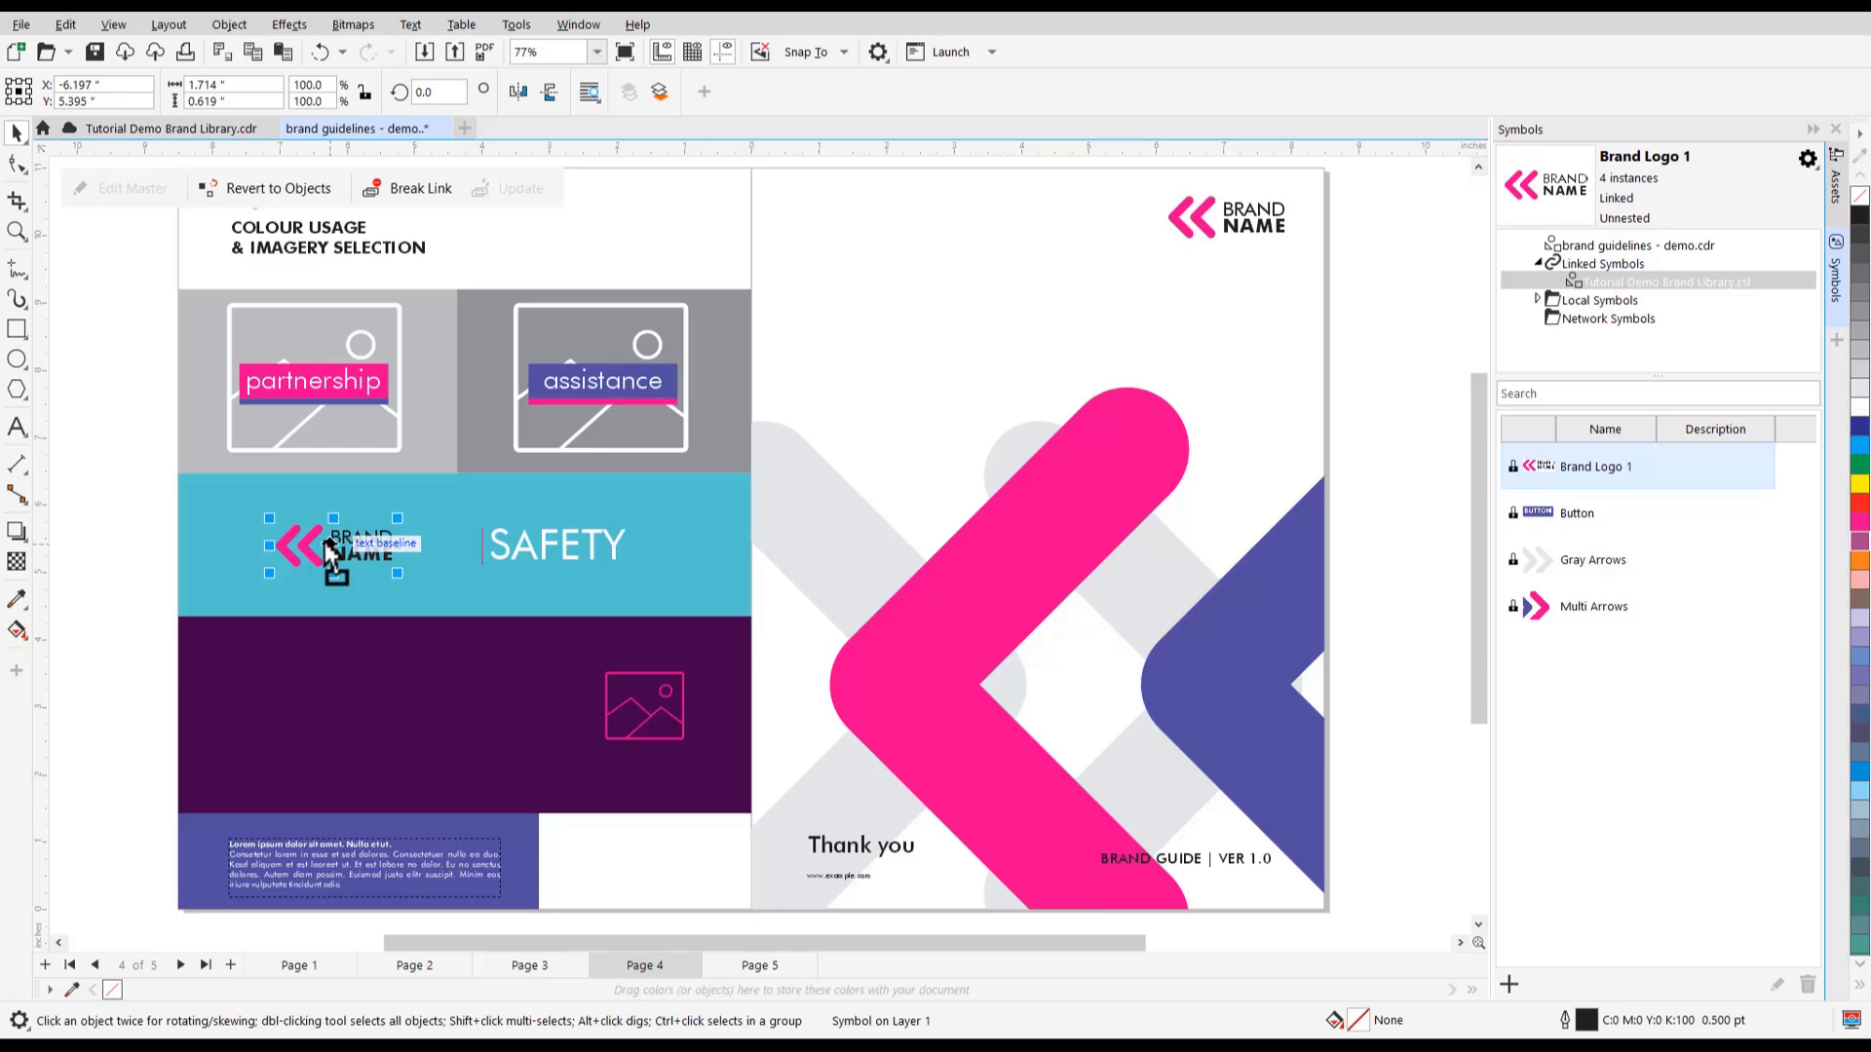
{"action": "left_click_drag", "start_coordinate": [1568, 467], "coordinate": [624, 257]}
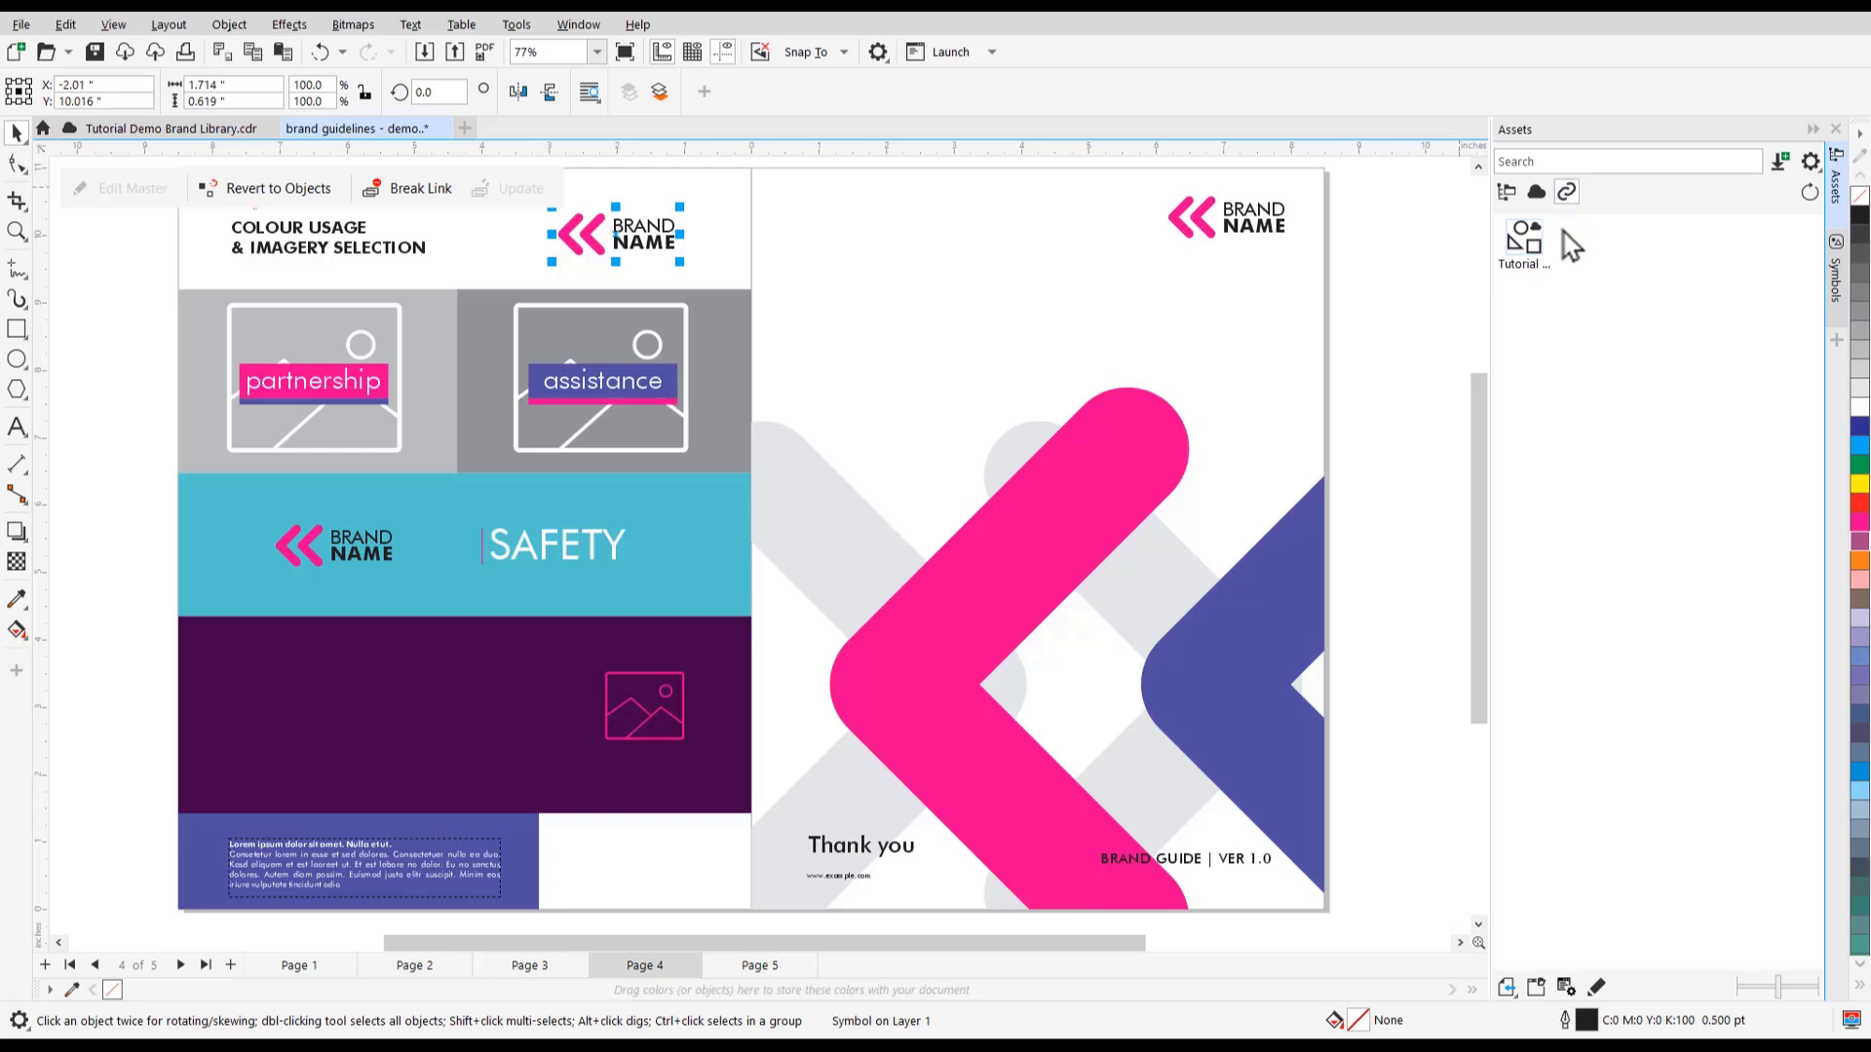
Open the linked library for editing and enter the BRAND NAME logo symbol's master.
{"action": "right_click", "coordinate": [1525, 249]}
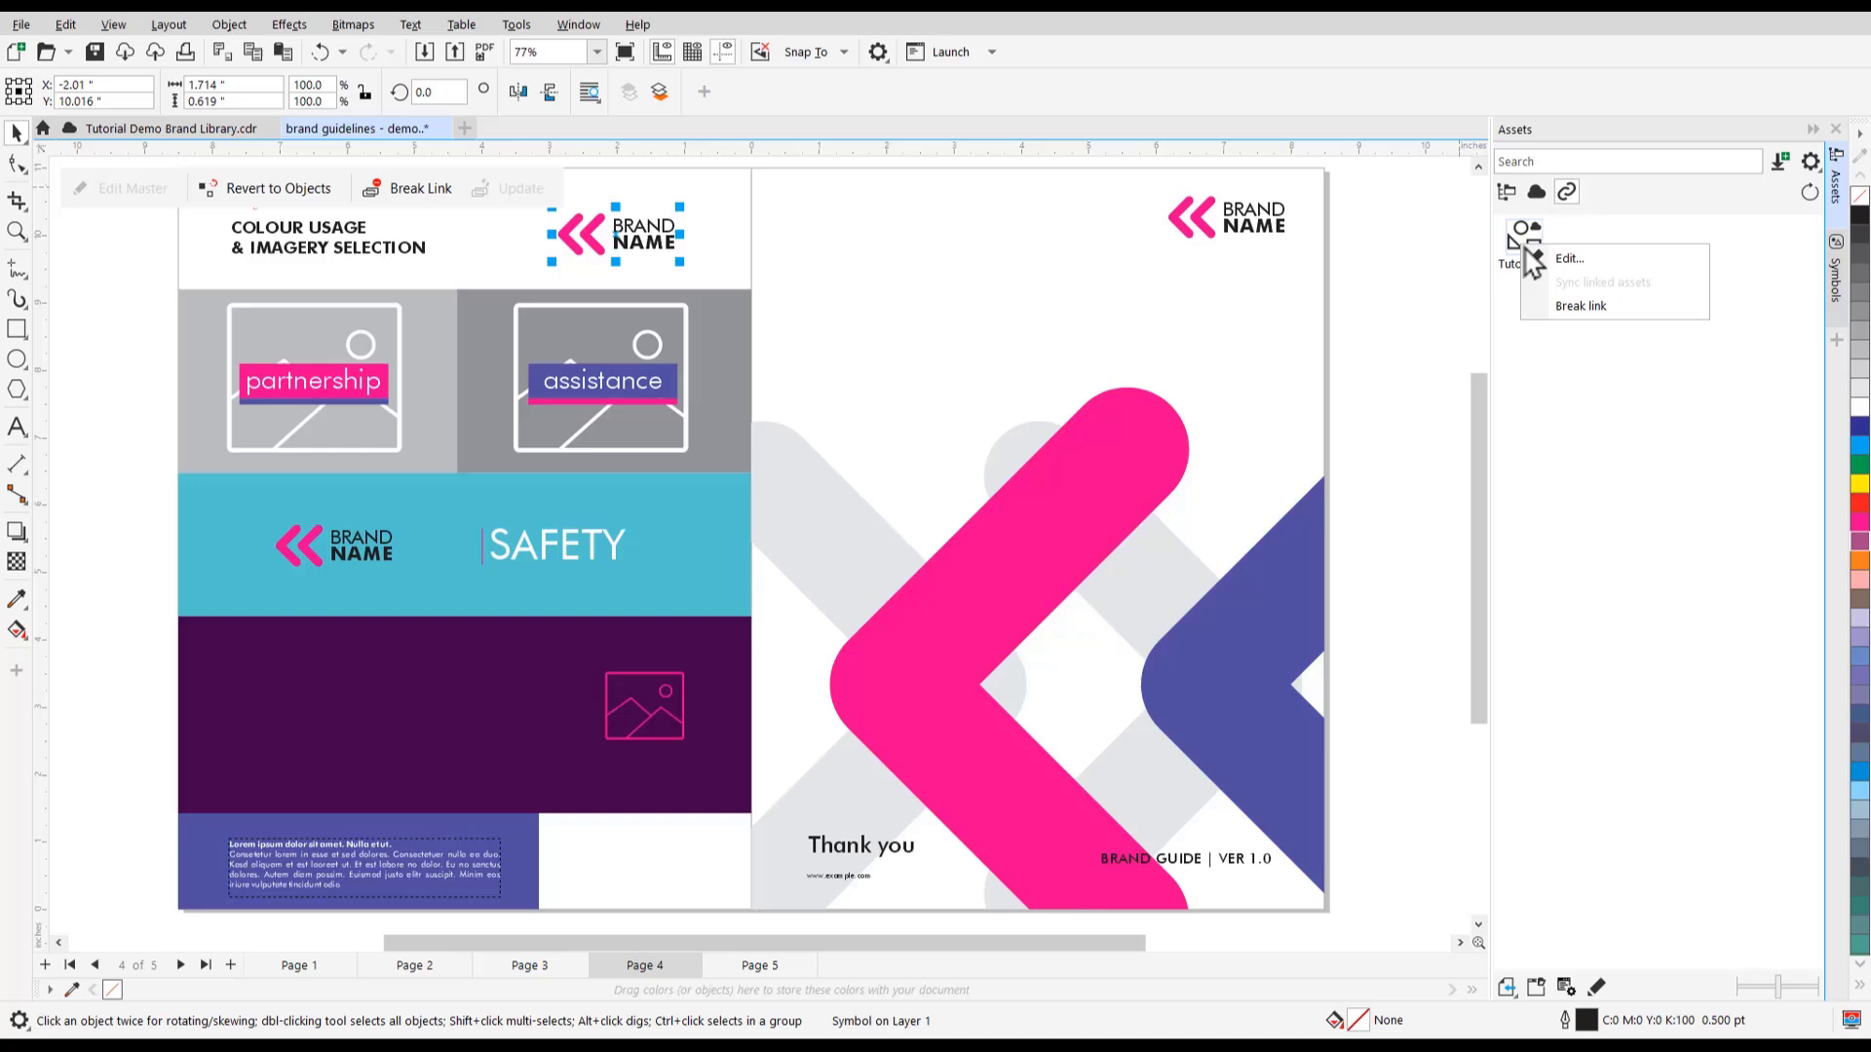
{"action": "left_click", "coordinate": [1630, 258]}
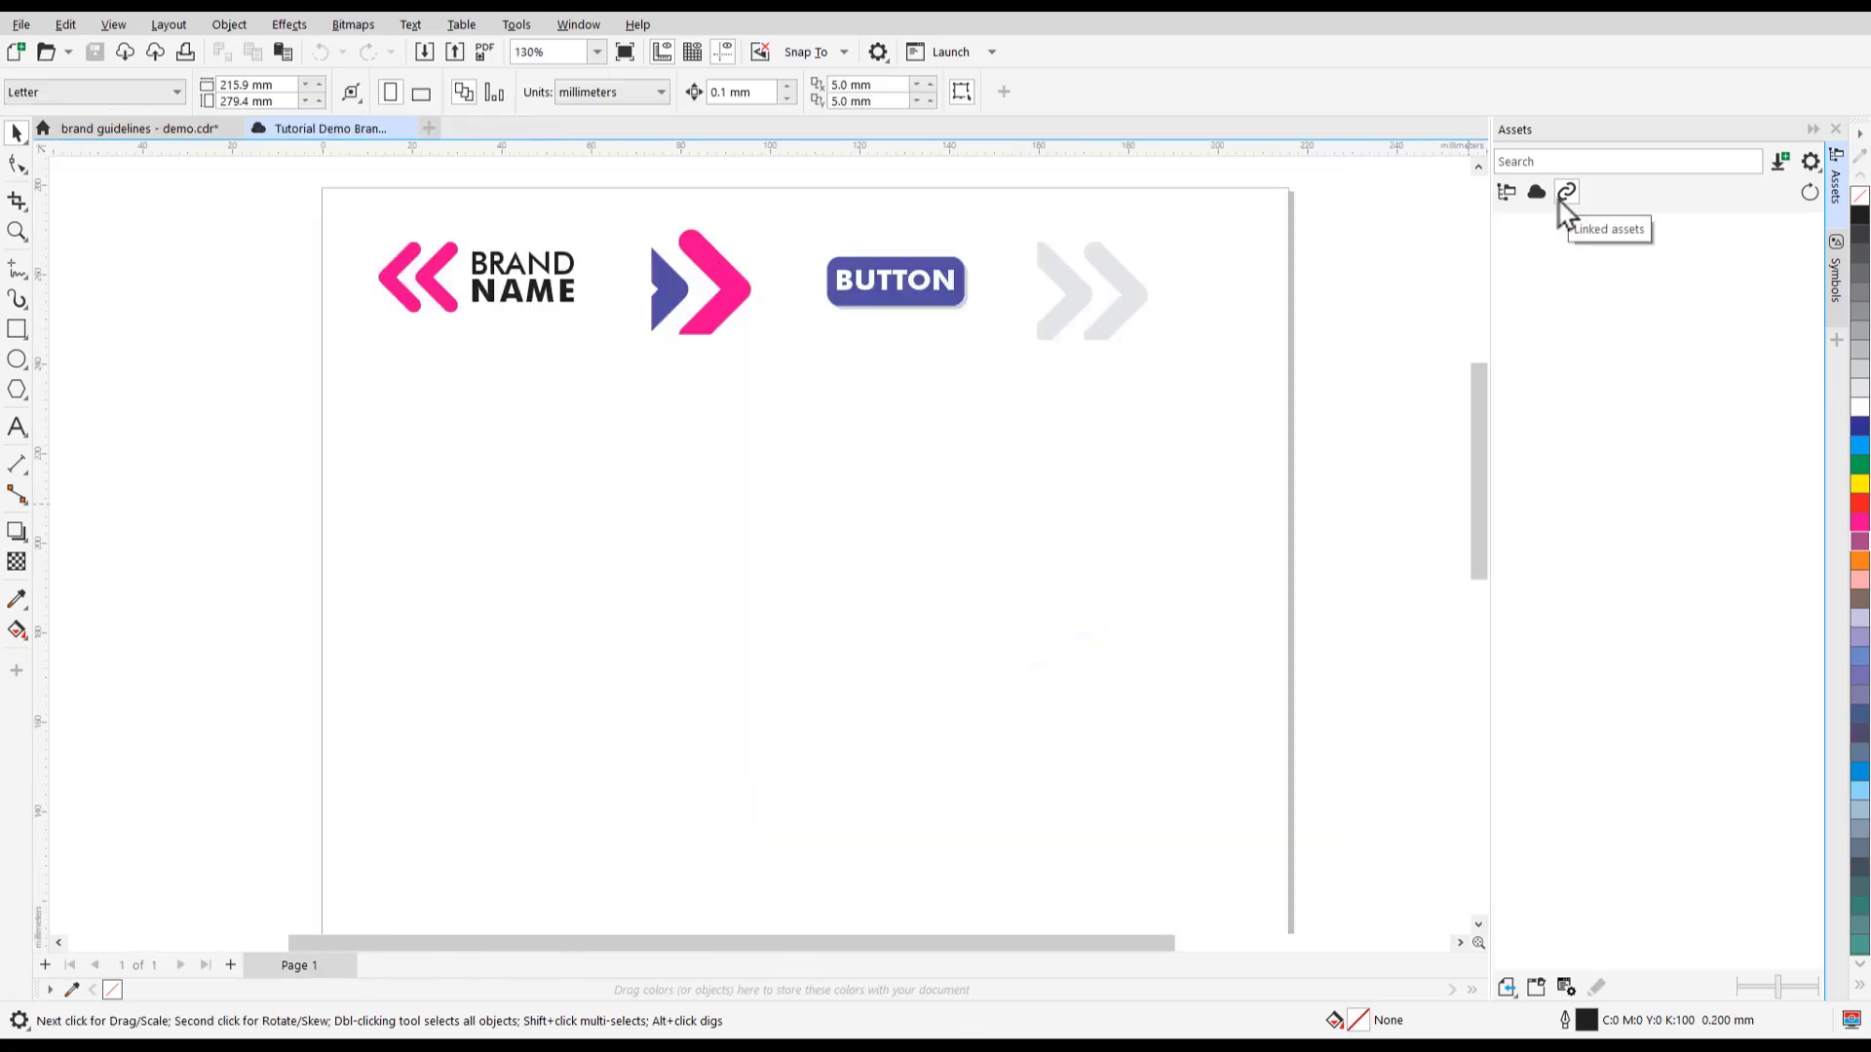
{"action": "left_click", "coordinate": [519, 282]}
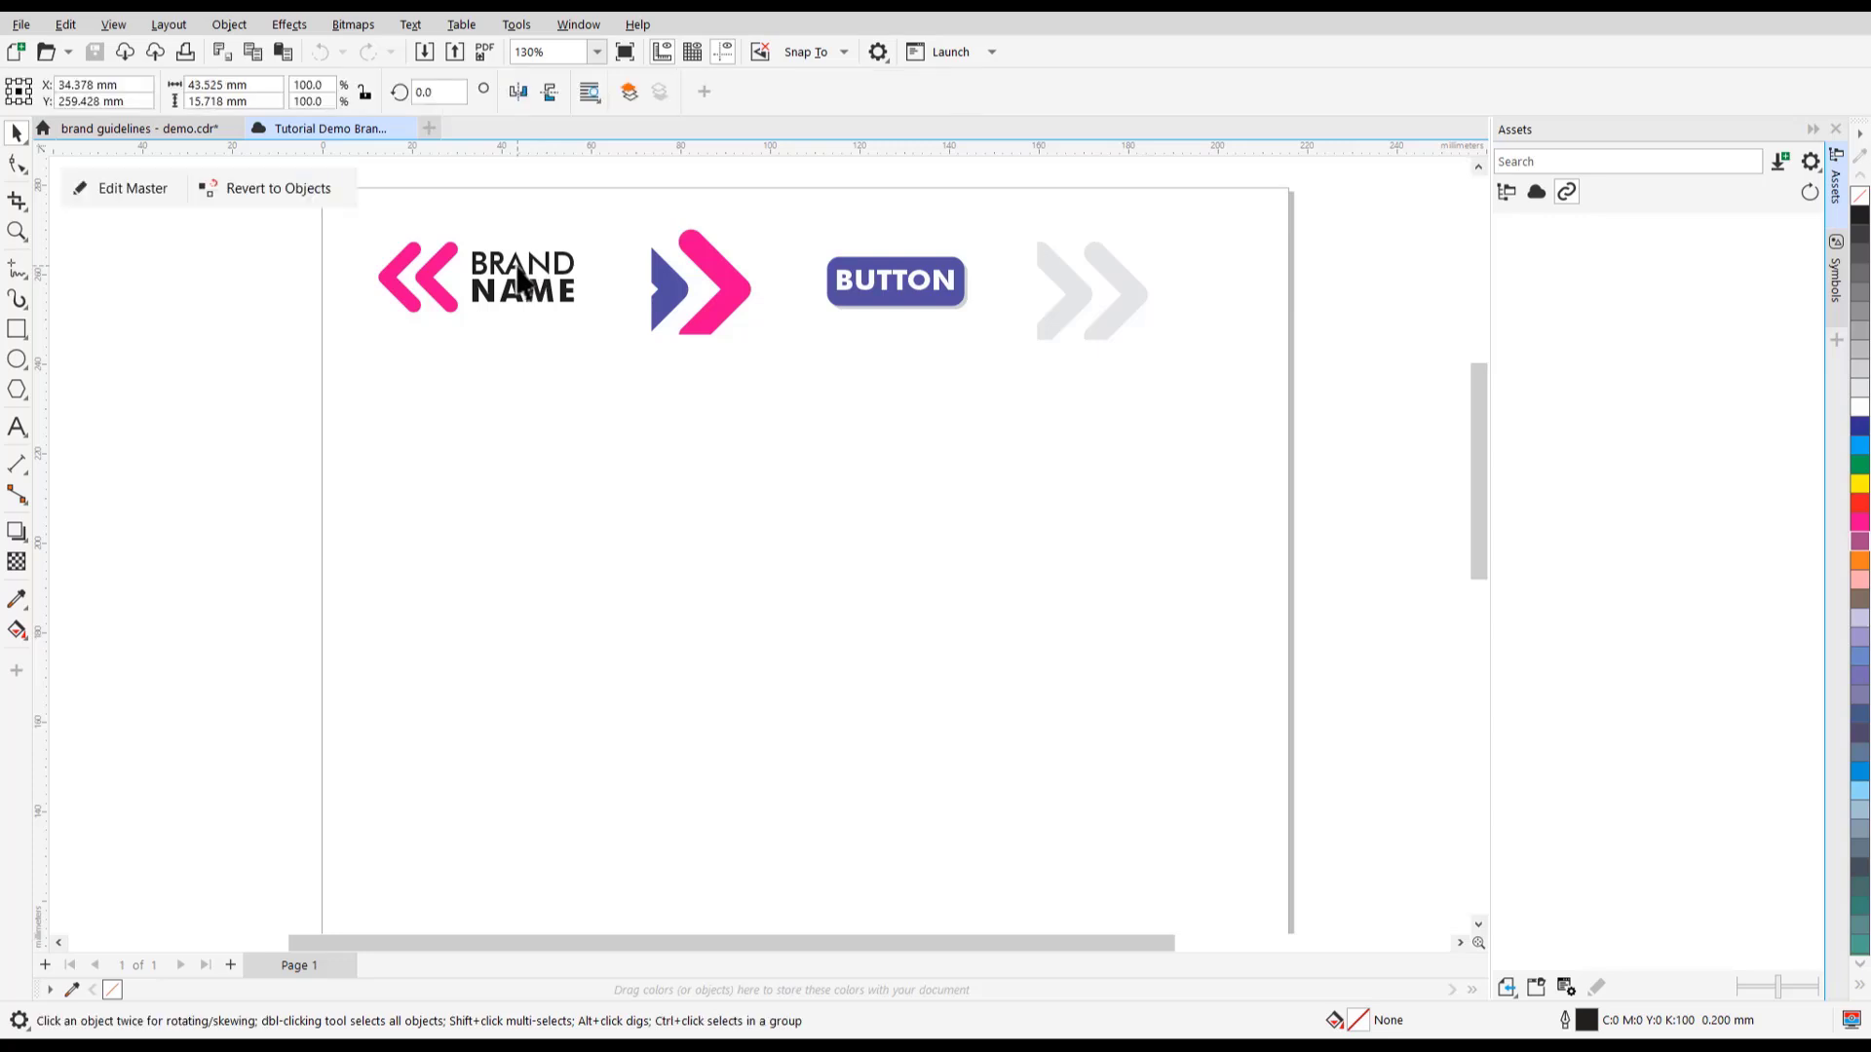
{"action": "left_click", "coordinate": [132, 201]}
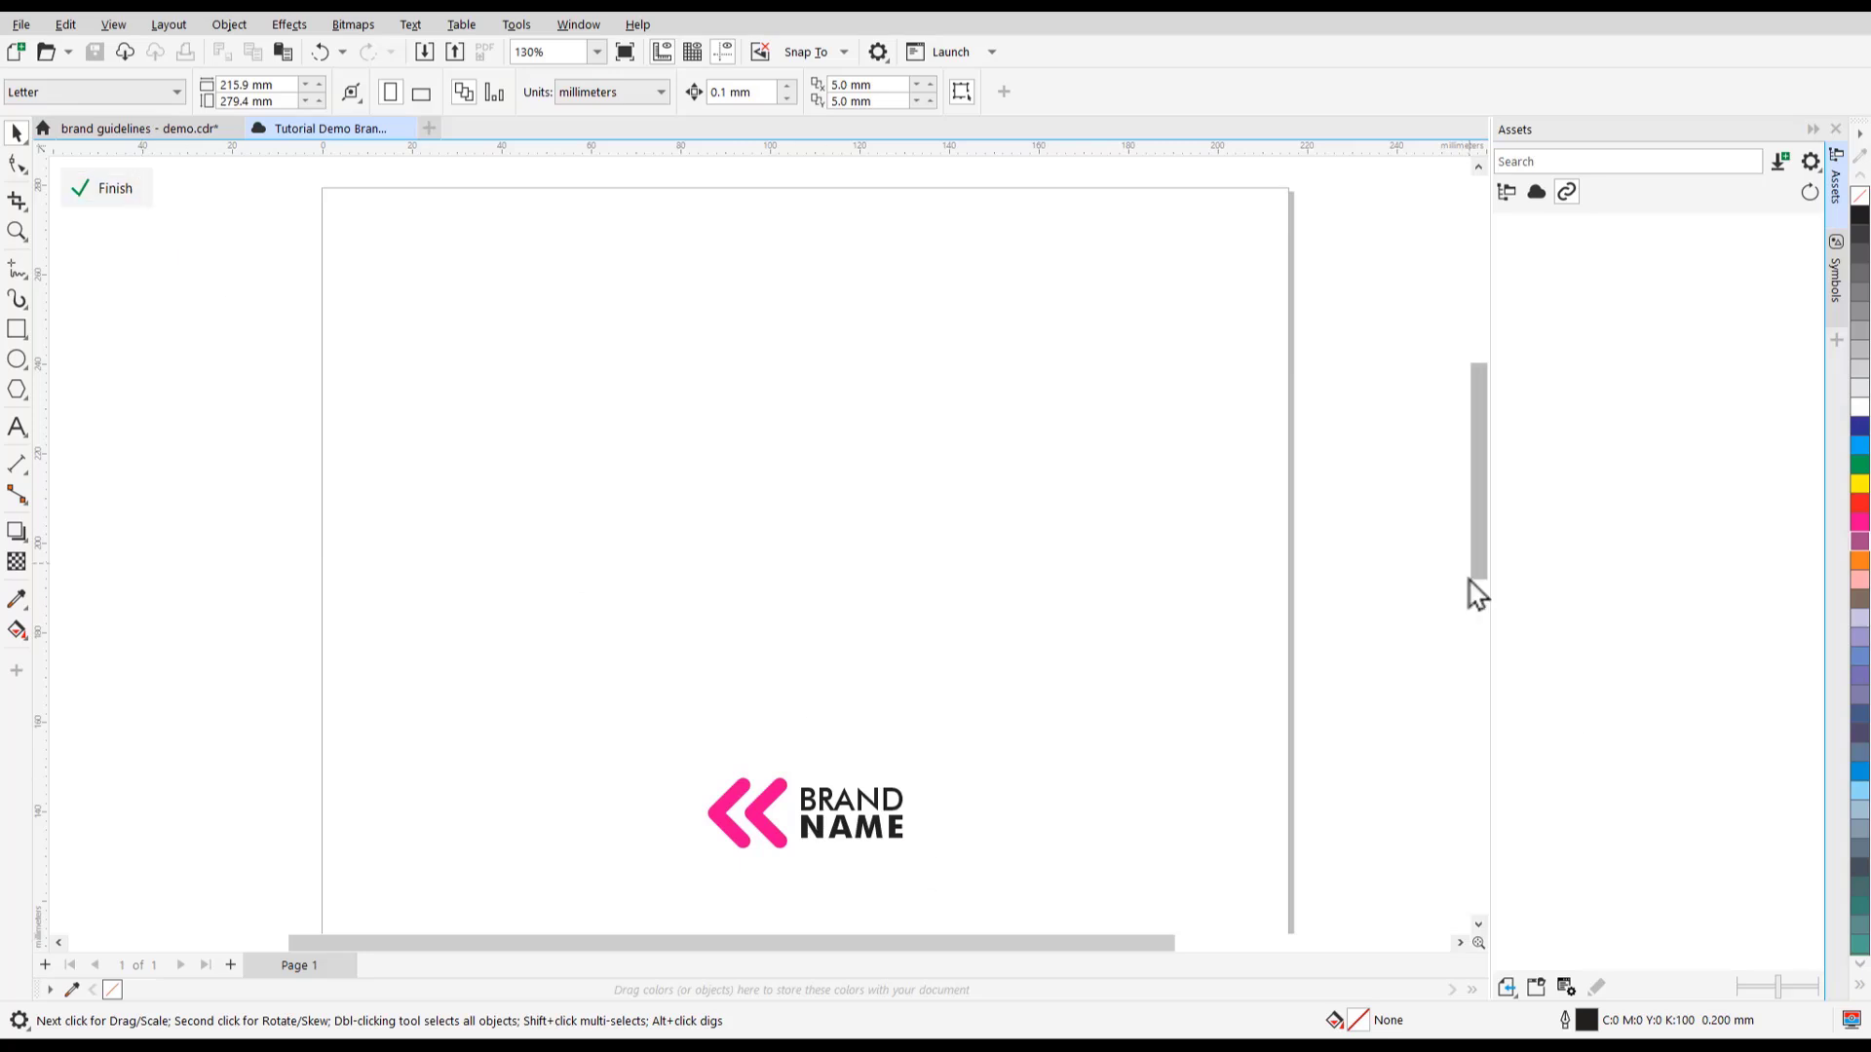
Colour the chevron blue and the BRAND NAME text magenta, then finish editing the master.
{"action": "left_click_drag", "start_coordinate": [1473, 575], "coordinate": [1473, 641]}
{"action": "left_click", "coordinate": [758, 574]}
{"action": "left_click", "coordinate": [1860, 427]}
{"action": "left_click", "coordinate": [873, 592]}
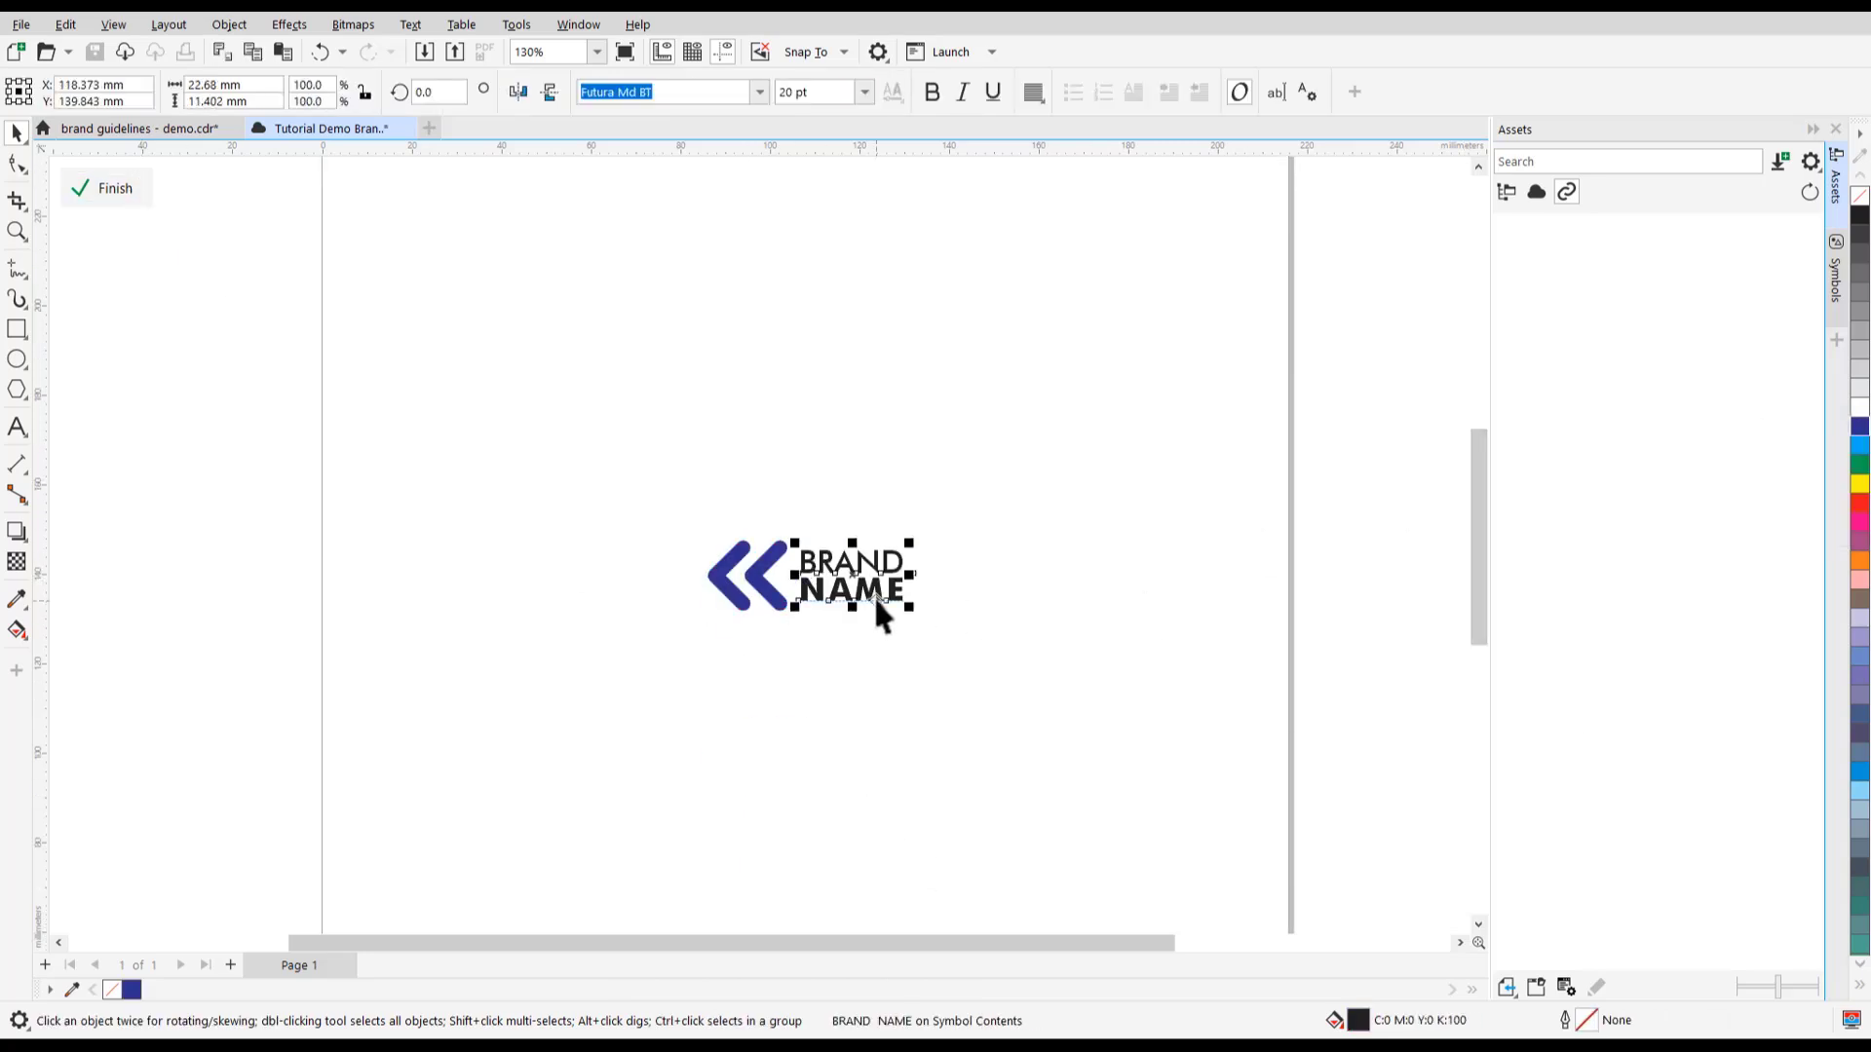
{"action": "left_click", "coordinate": [1860, 523]}
{"action": "left_click", "coordinate": [1228, 475]}
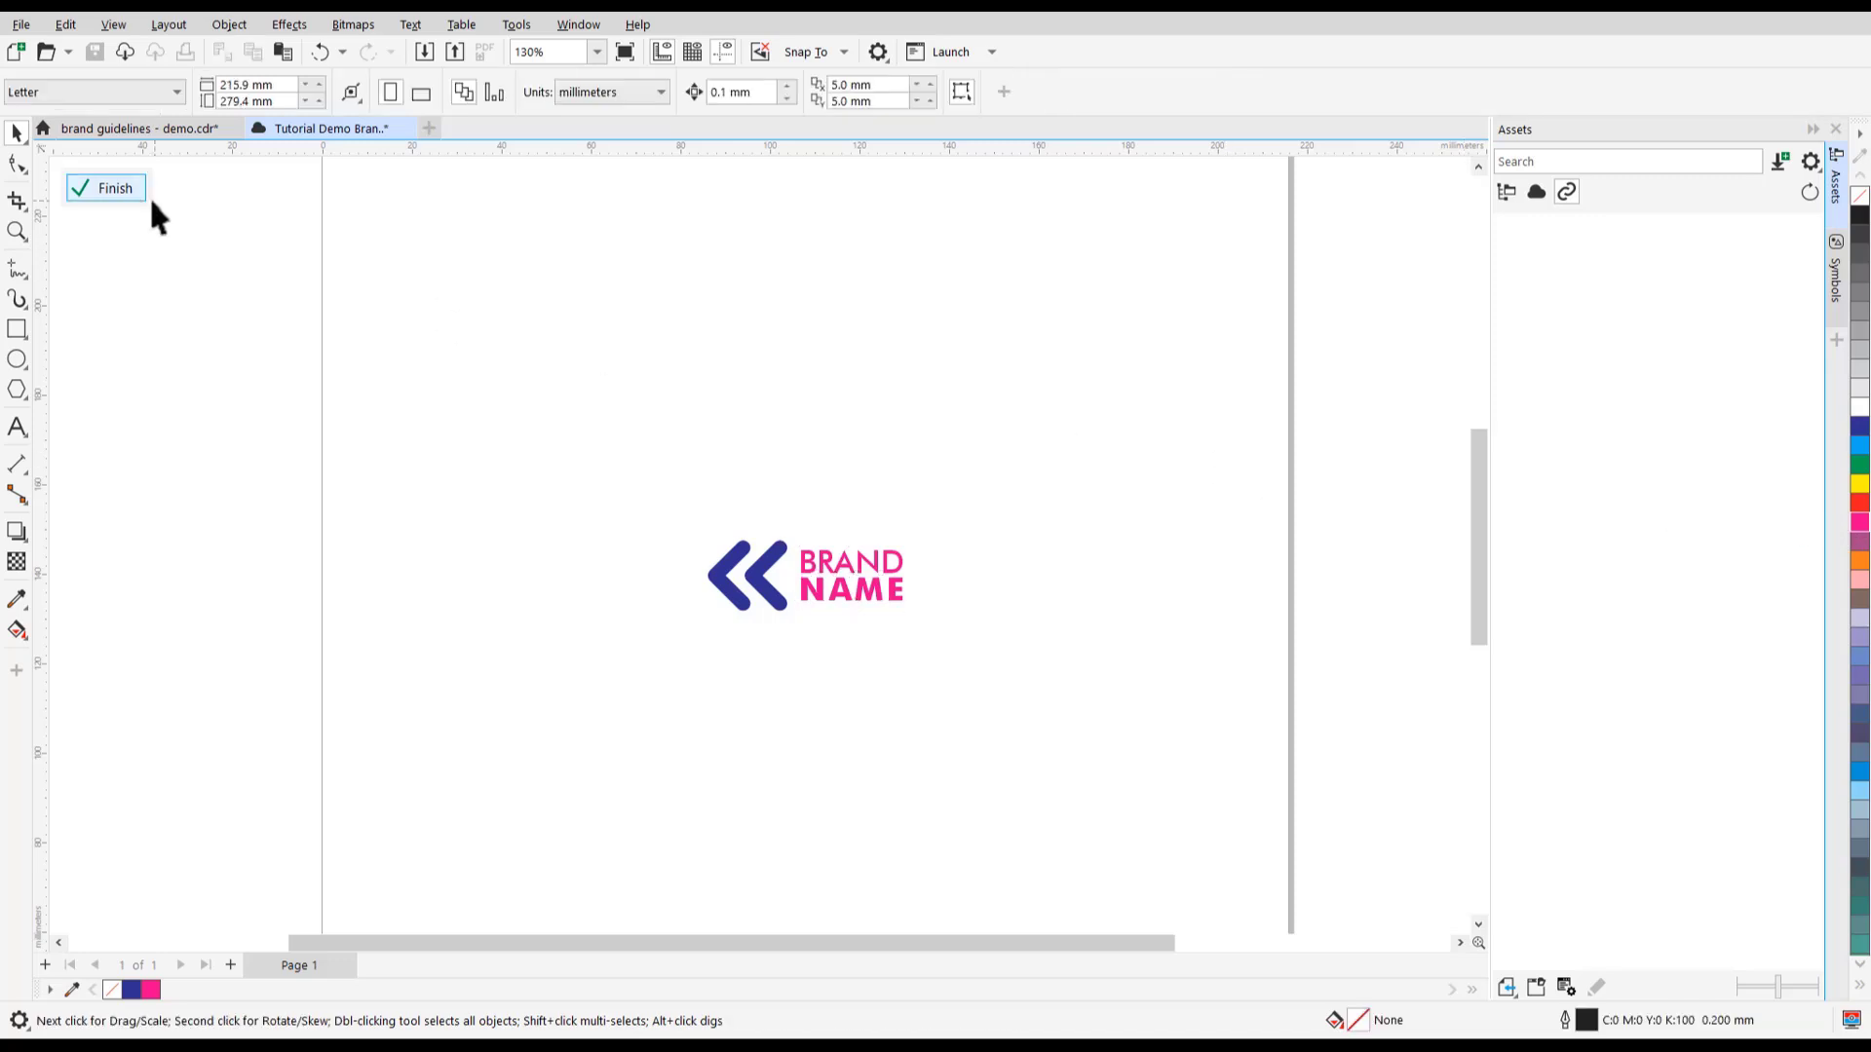
{"action": "left_click", "coordinate": [127, 190]}
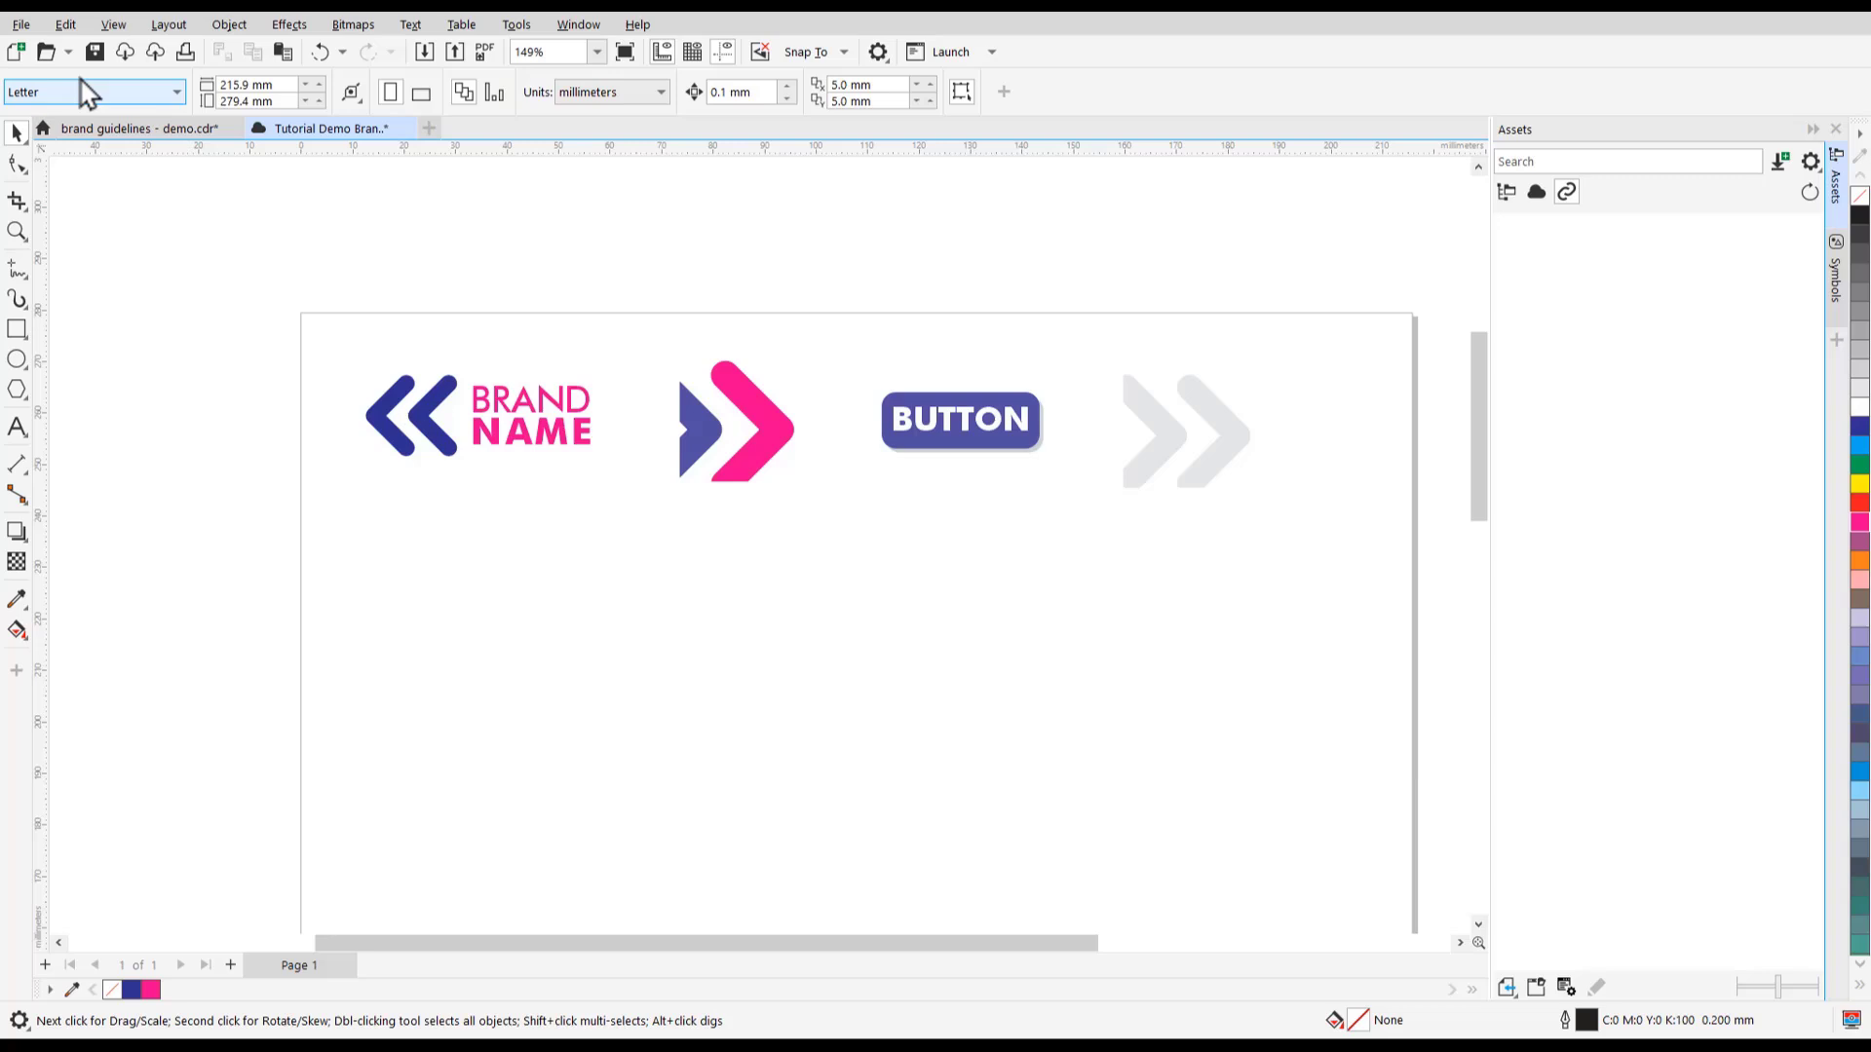
Upload the recoloured library with File > Save and return to brand guidelines - demo.cdr.
{"action": "left_click", "coordinate": [20, 24]}
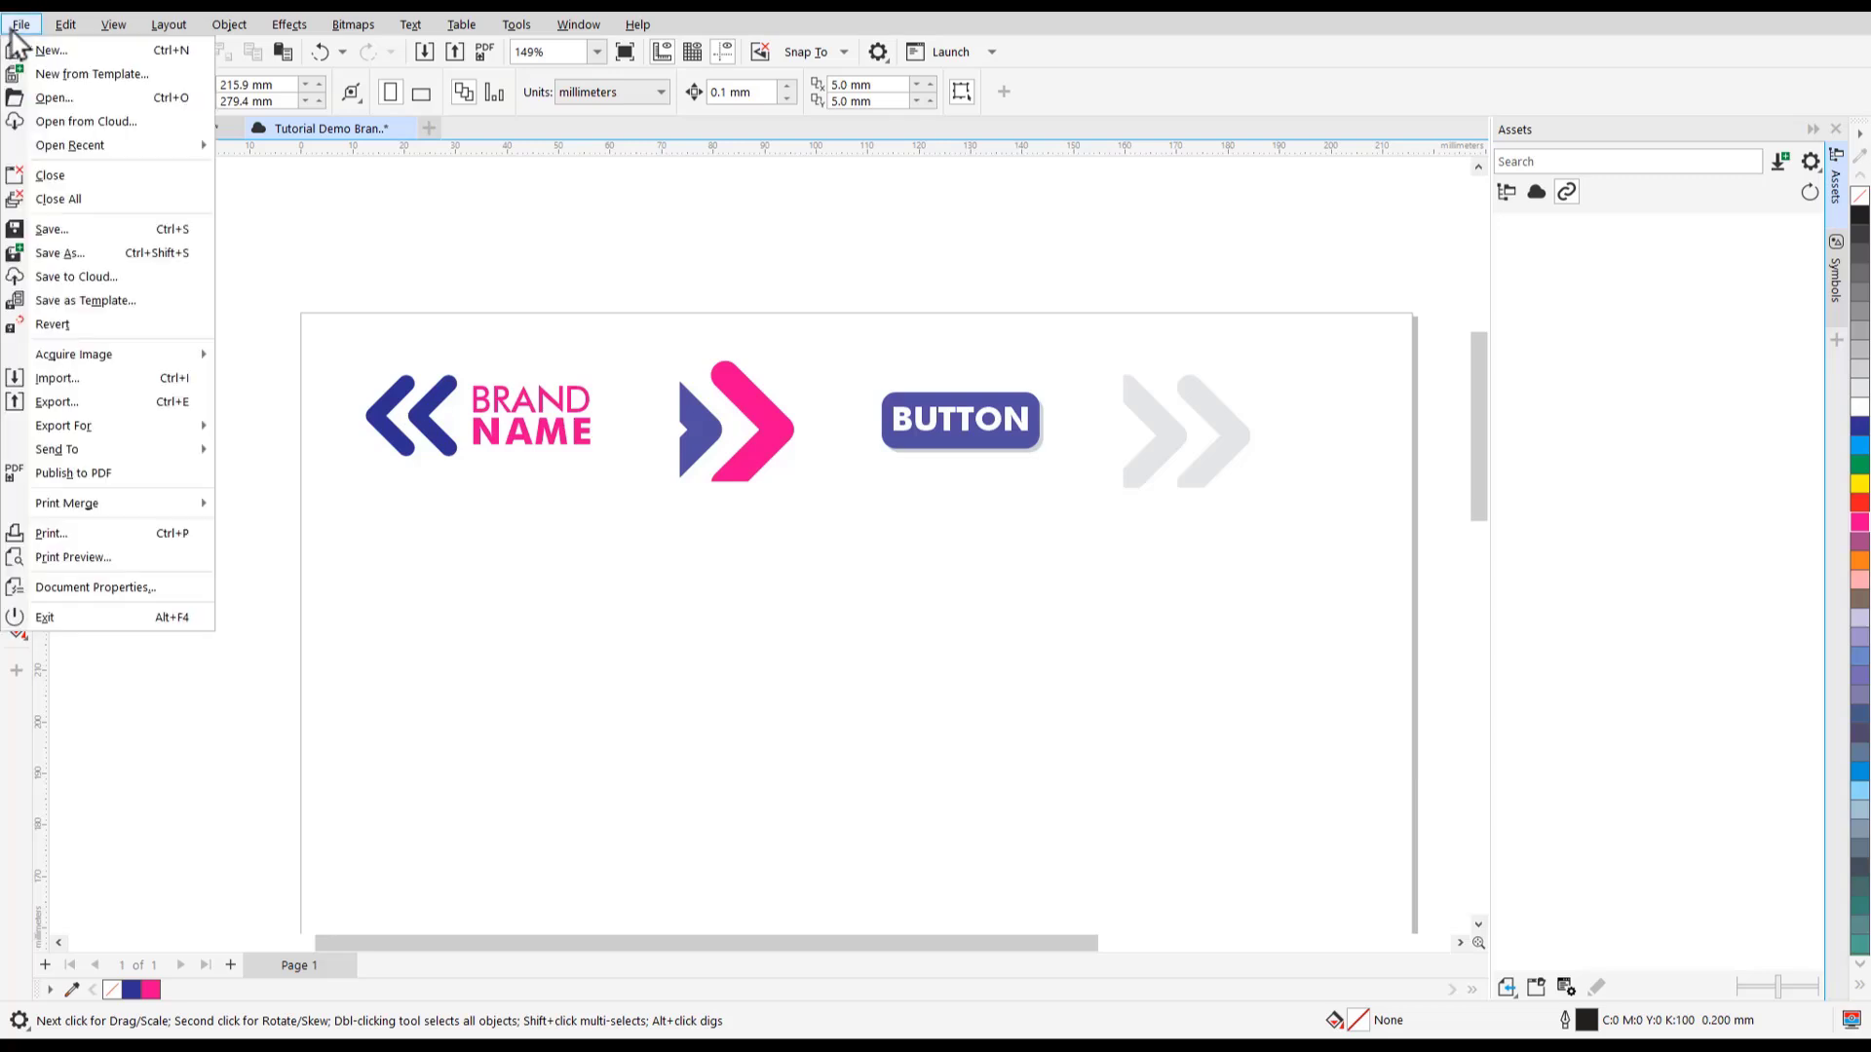
{"action": "left_click", "coordinate": [70, 230]}
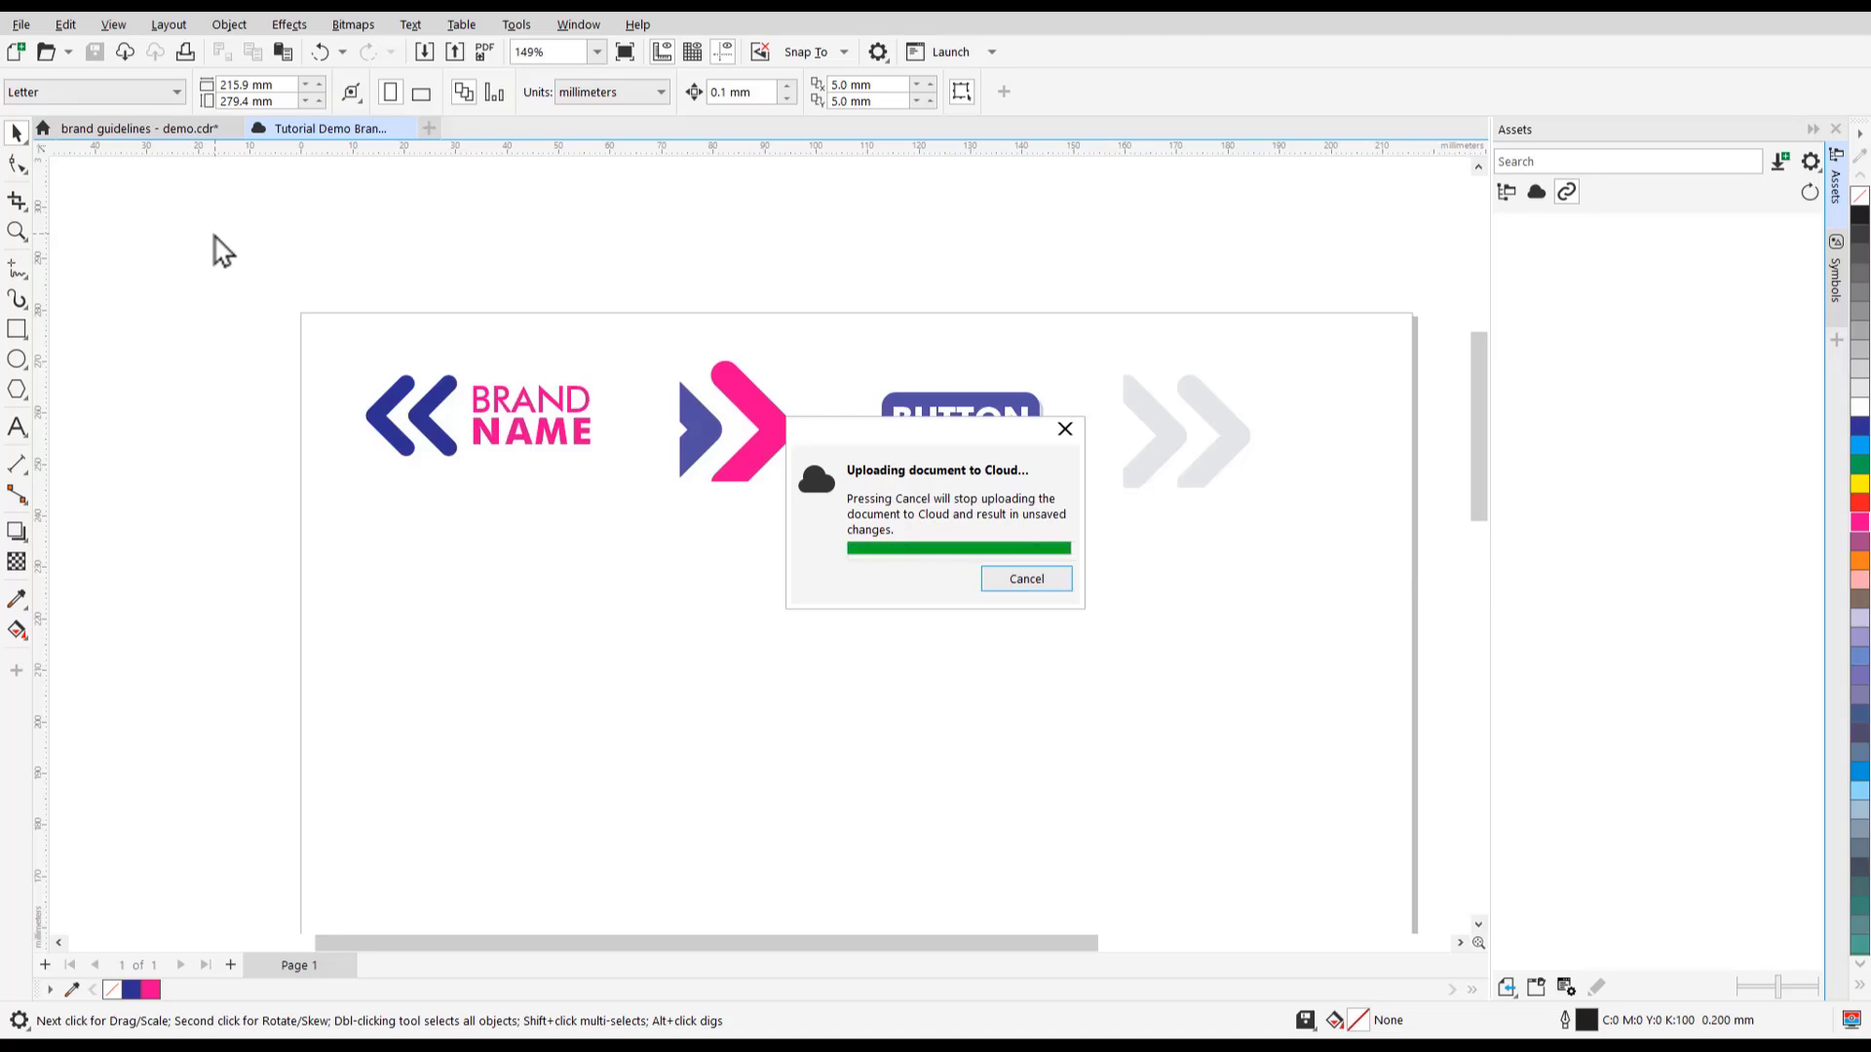
{"action": "left_click", "coordinate": [154, 131]}
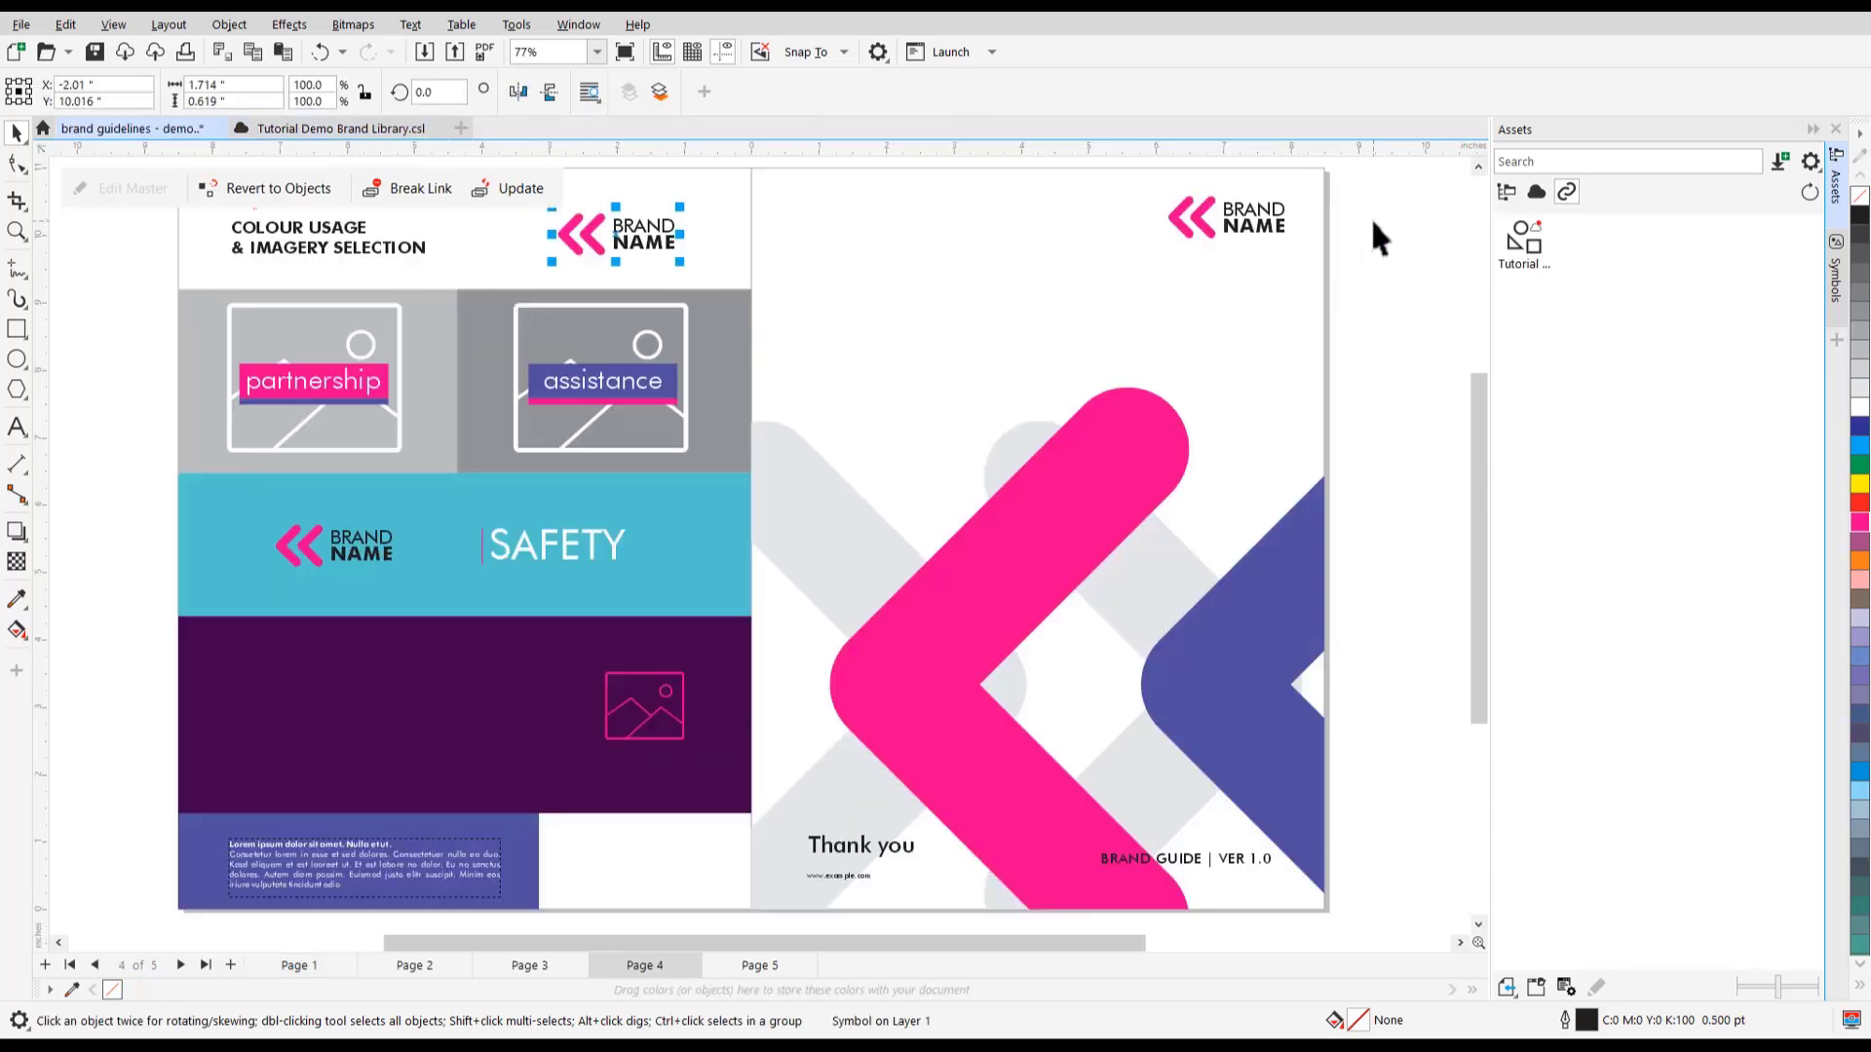
On the page 1 cover, sync the linked library's assets to pull in the new logo colours.
{"action": "left_click", "coordinate": [298, 969]}
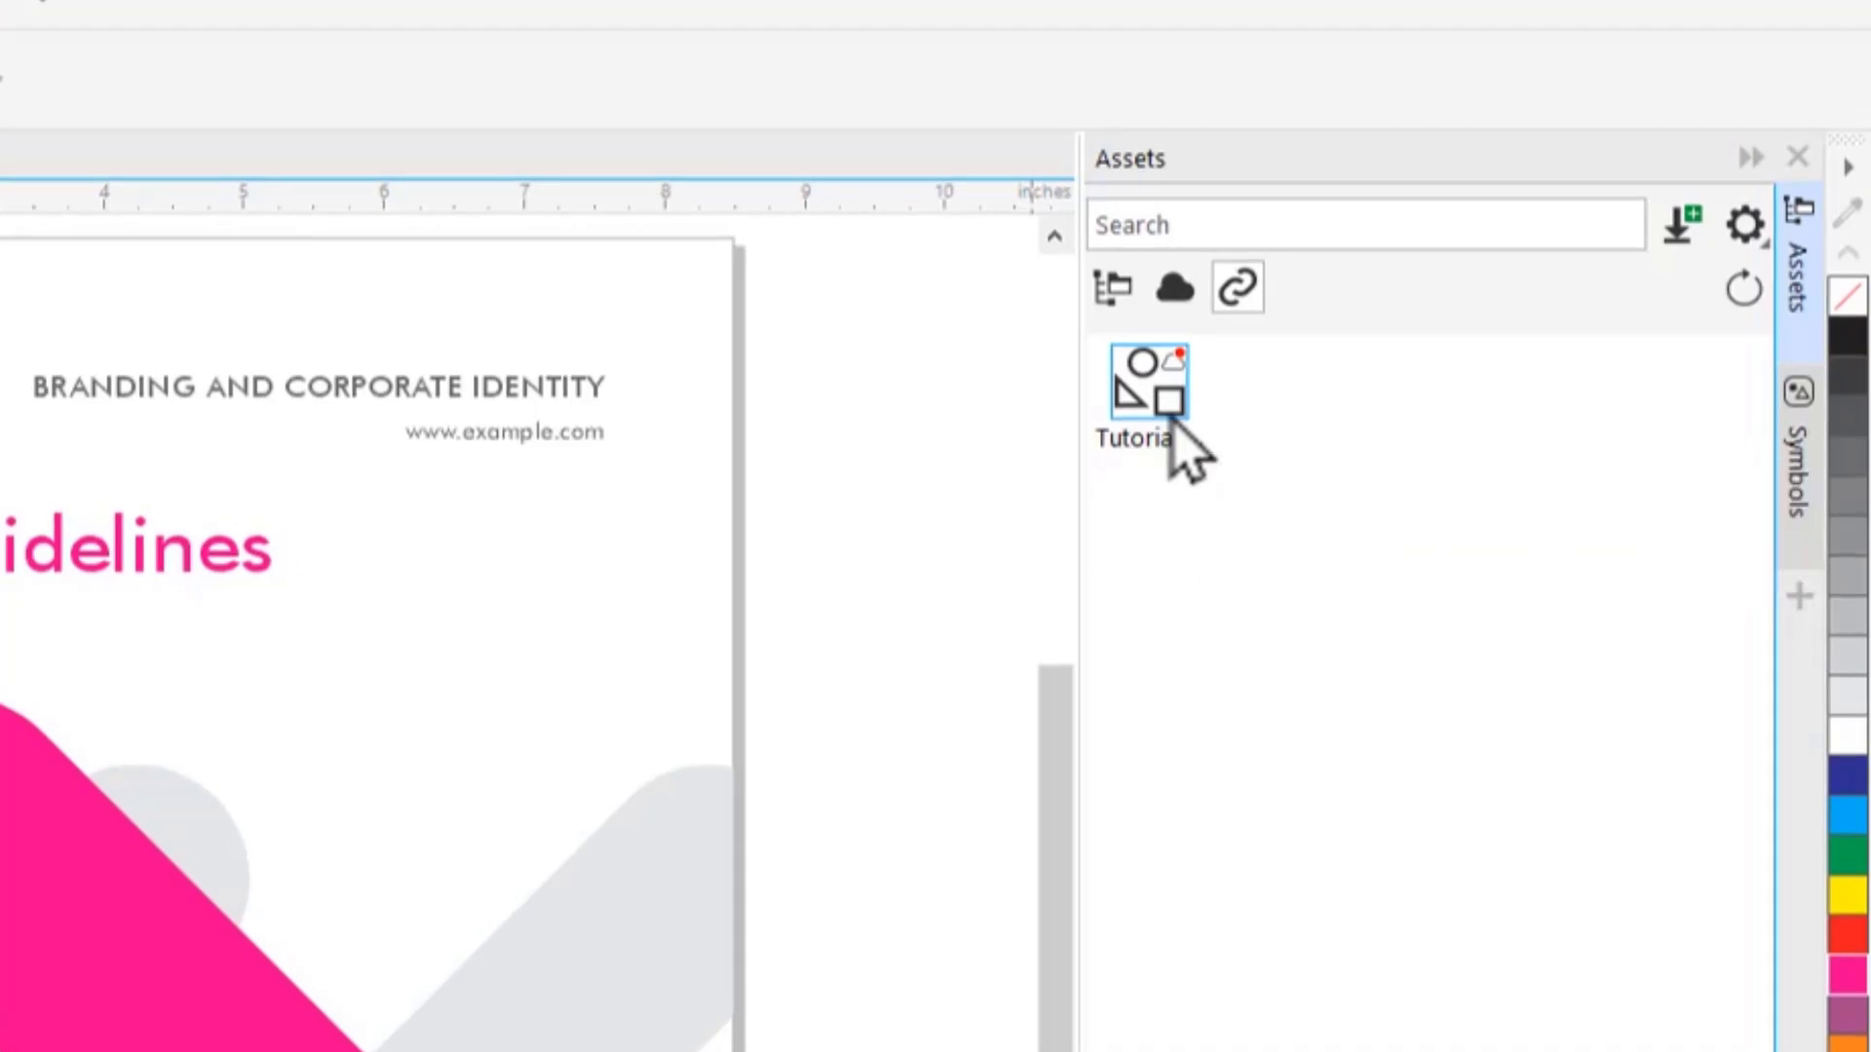
{"action": "right_click", "coordinate": [1172, 421]}
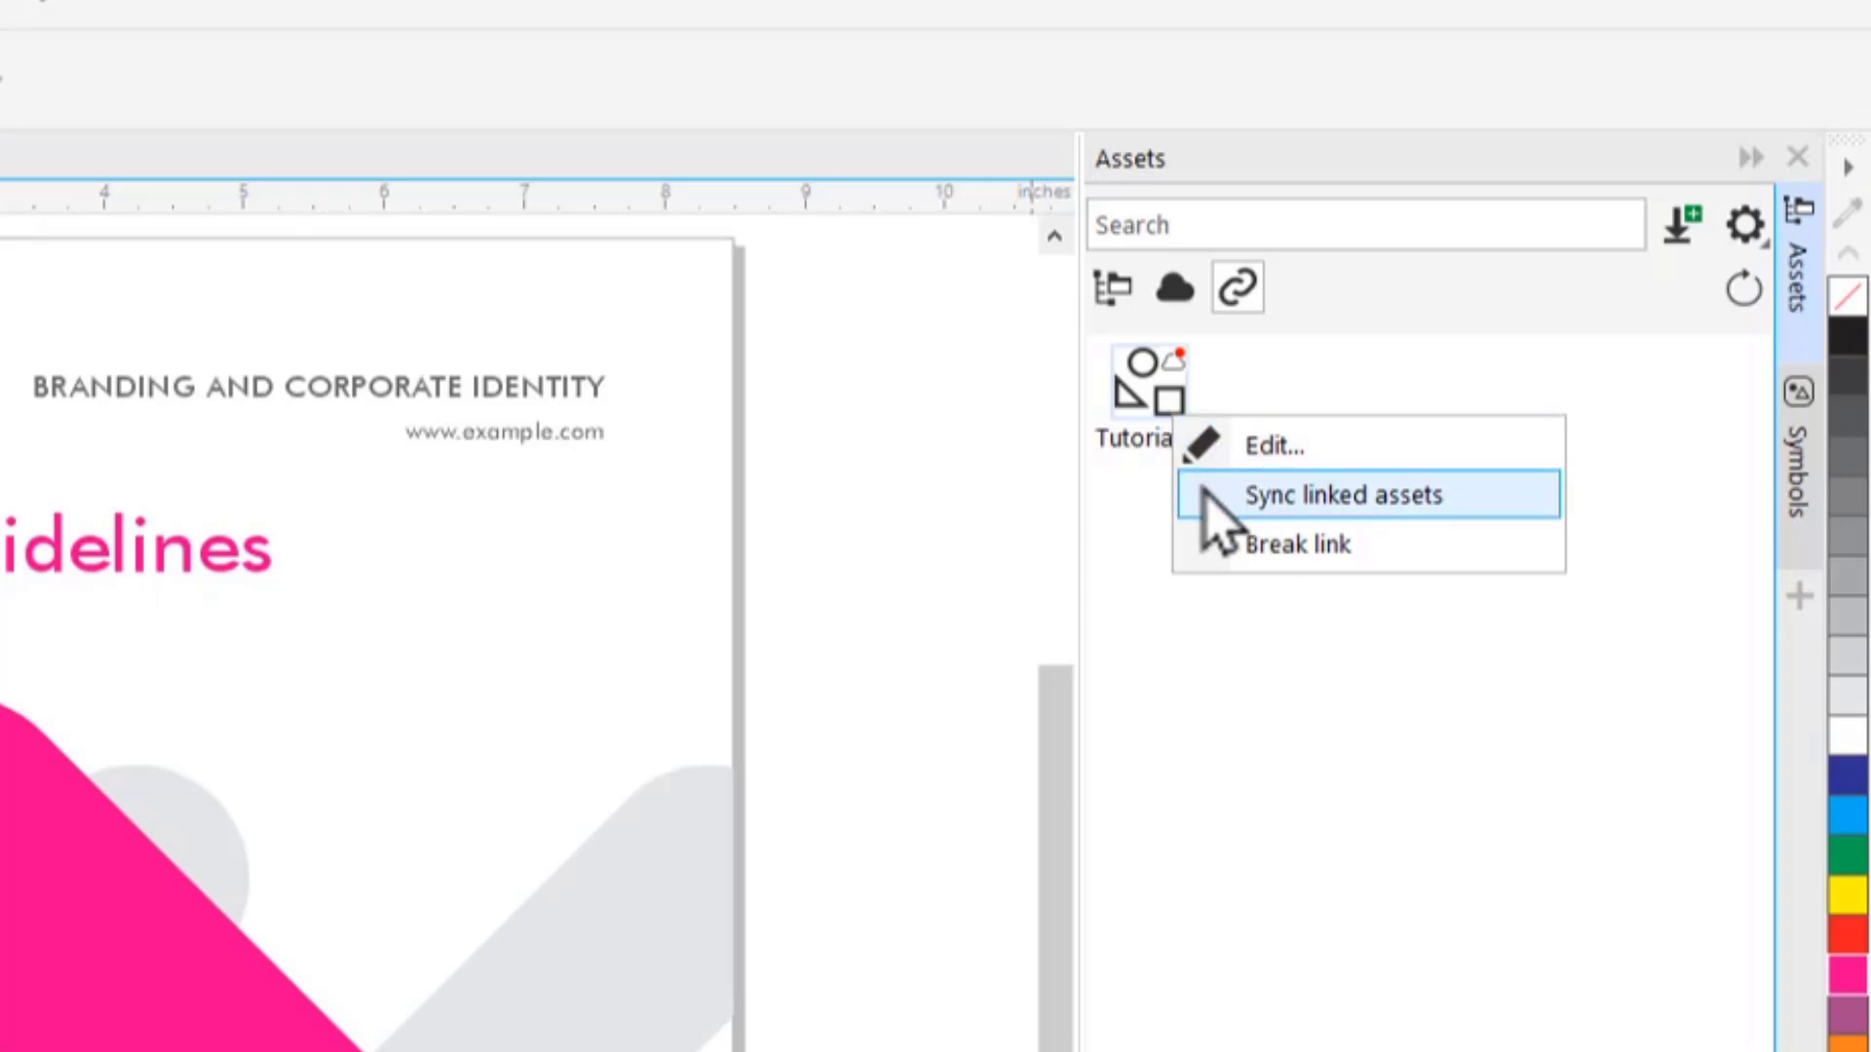
{"action": "left_click", "coordinate": [1190, 496]}
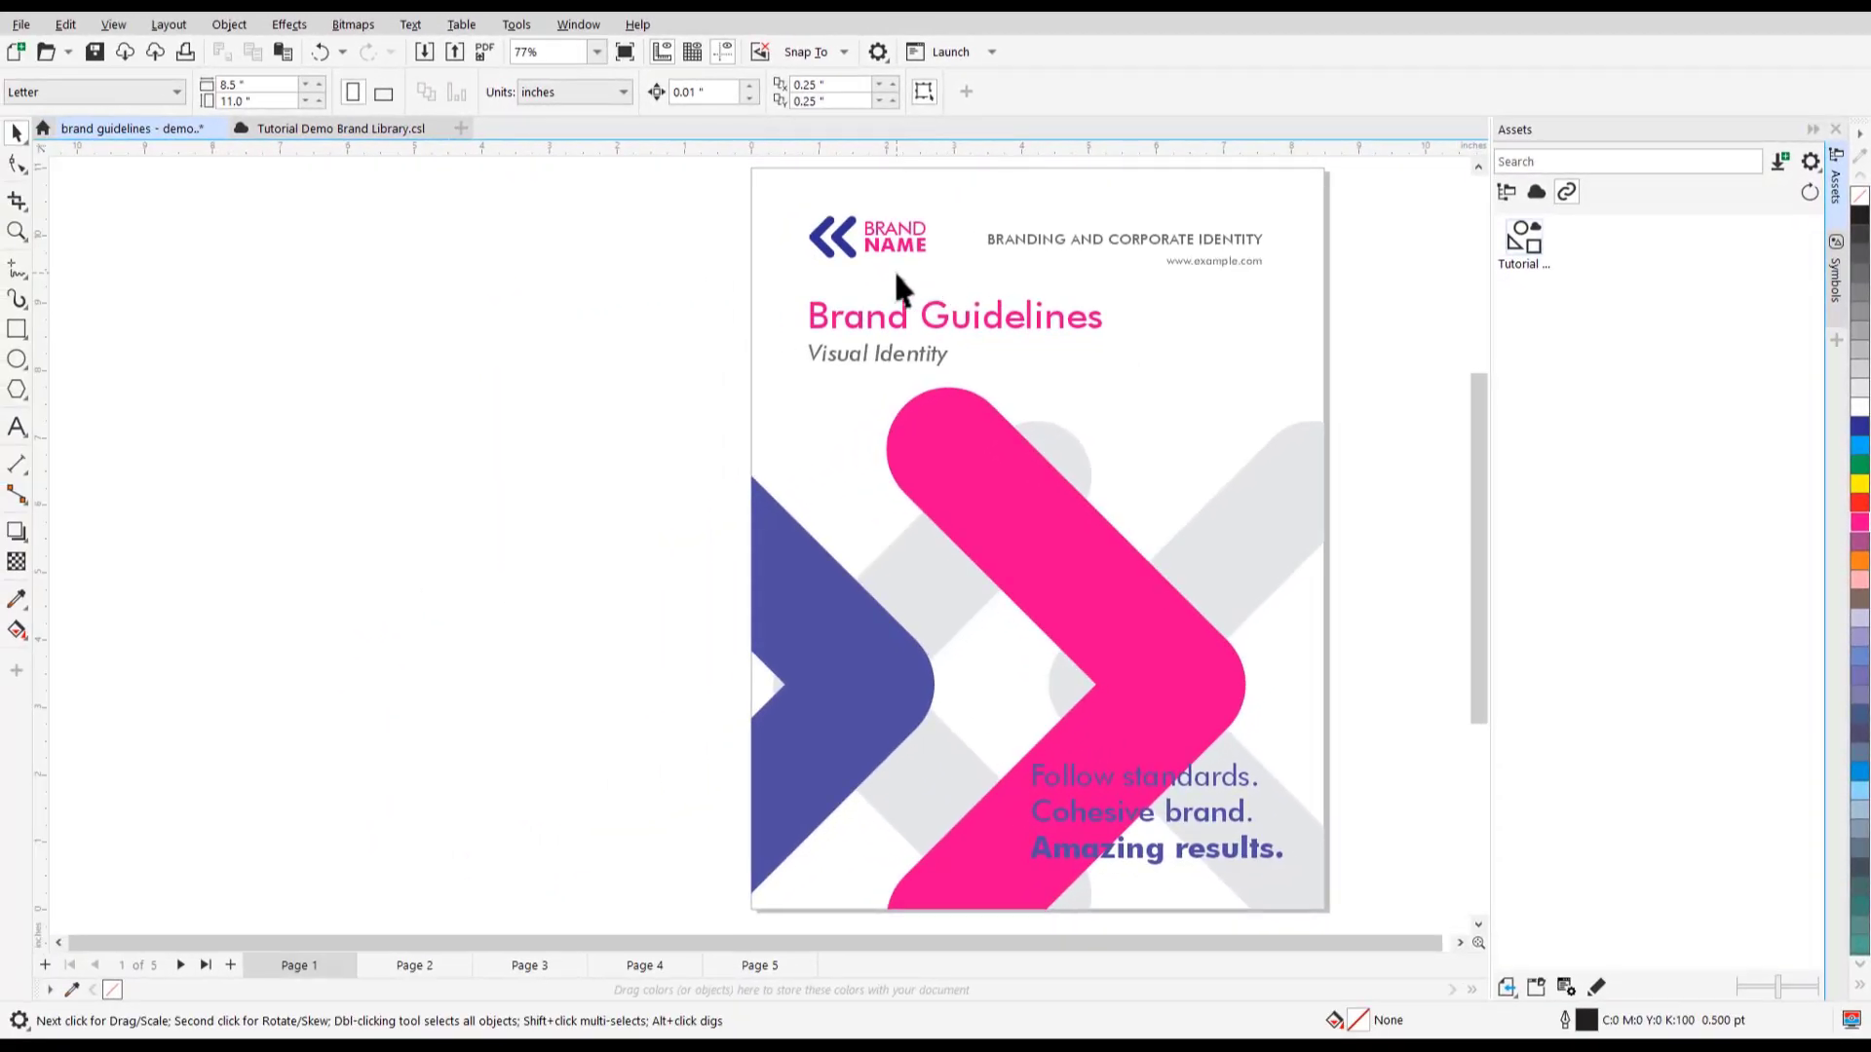
Move through the page 2–3 spread to the page 4–5 spread to check its recoloured logos.
{"action": "left_click", "coordinate": [429, 968]}
{"action": "left_click", "coordinate": [640, 967]}
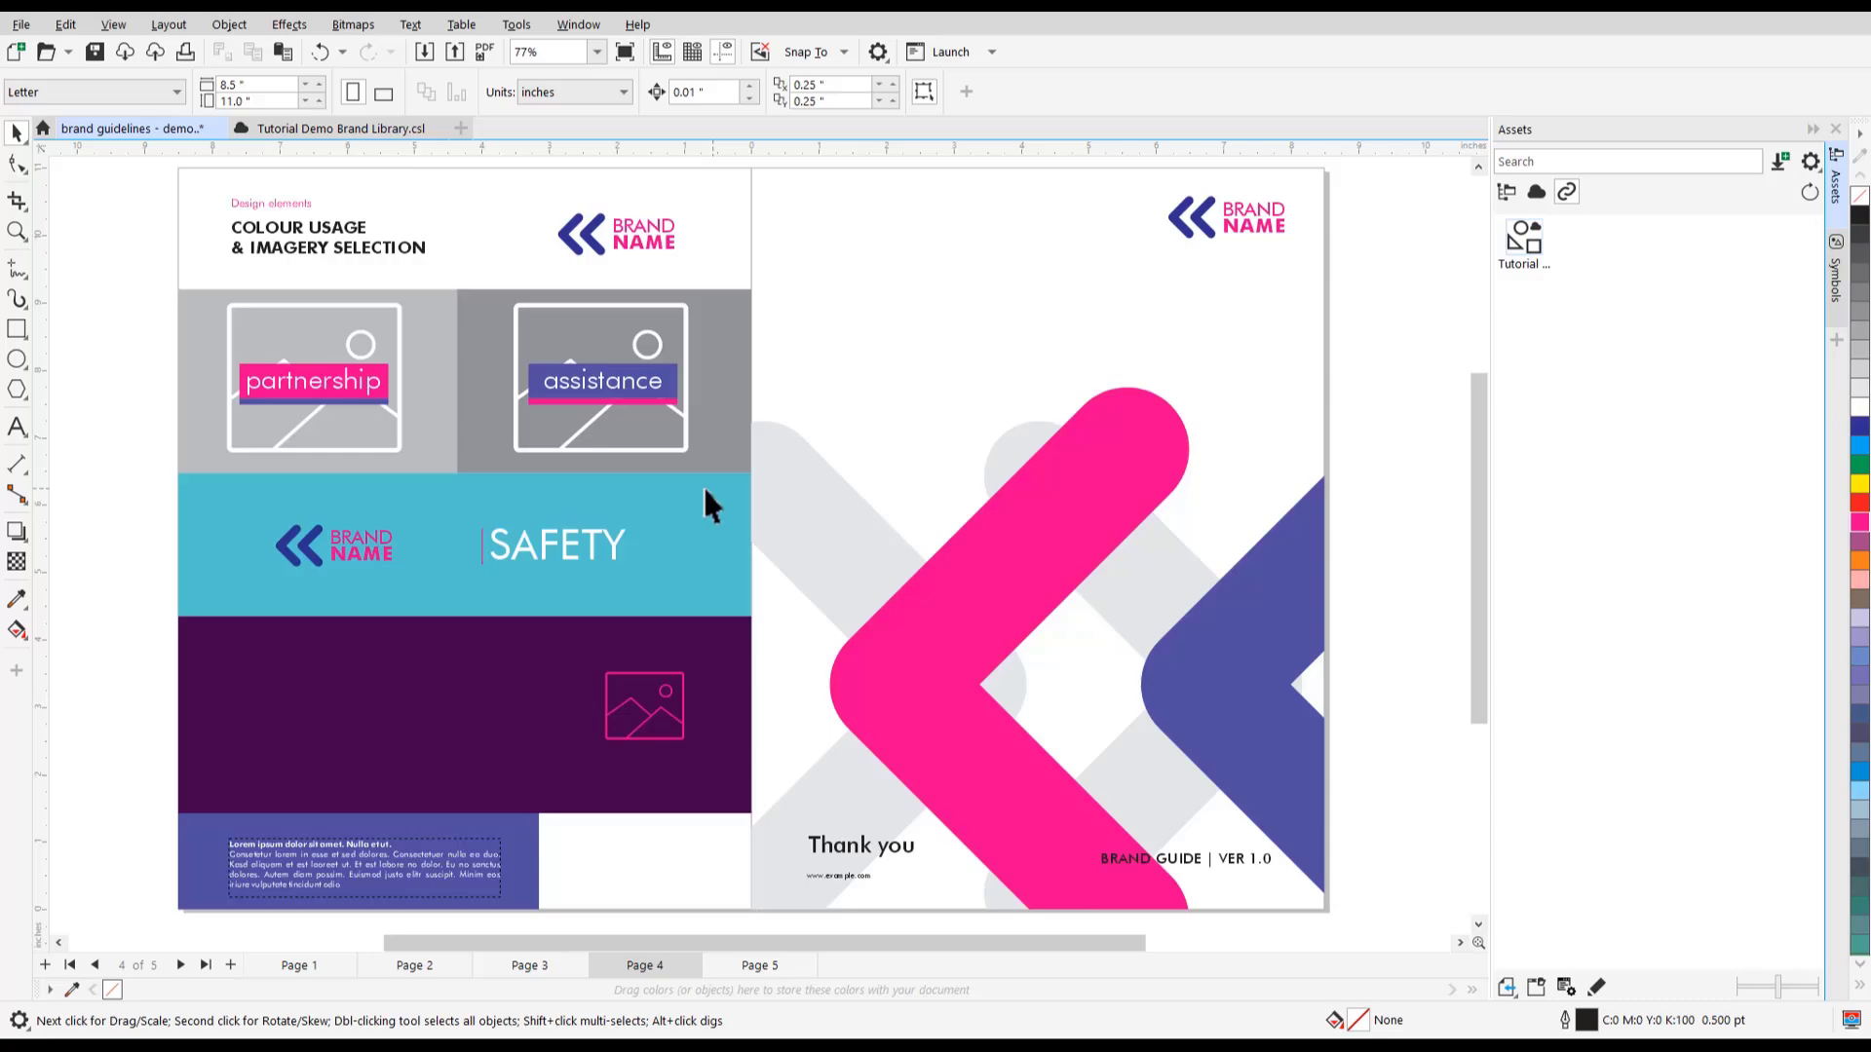
Break the link between the SAFETY band logo and the external brand library, confirming with Yes.
{"action": "left_click", "coordinate": [355, 547]}
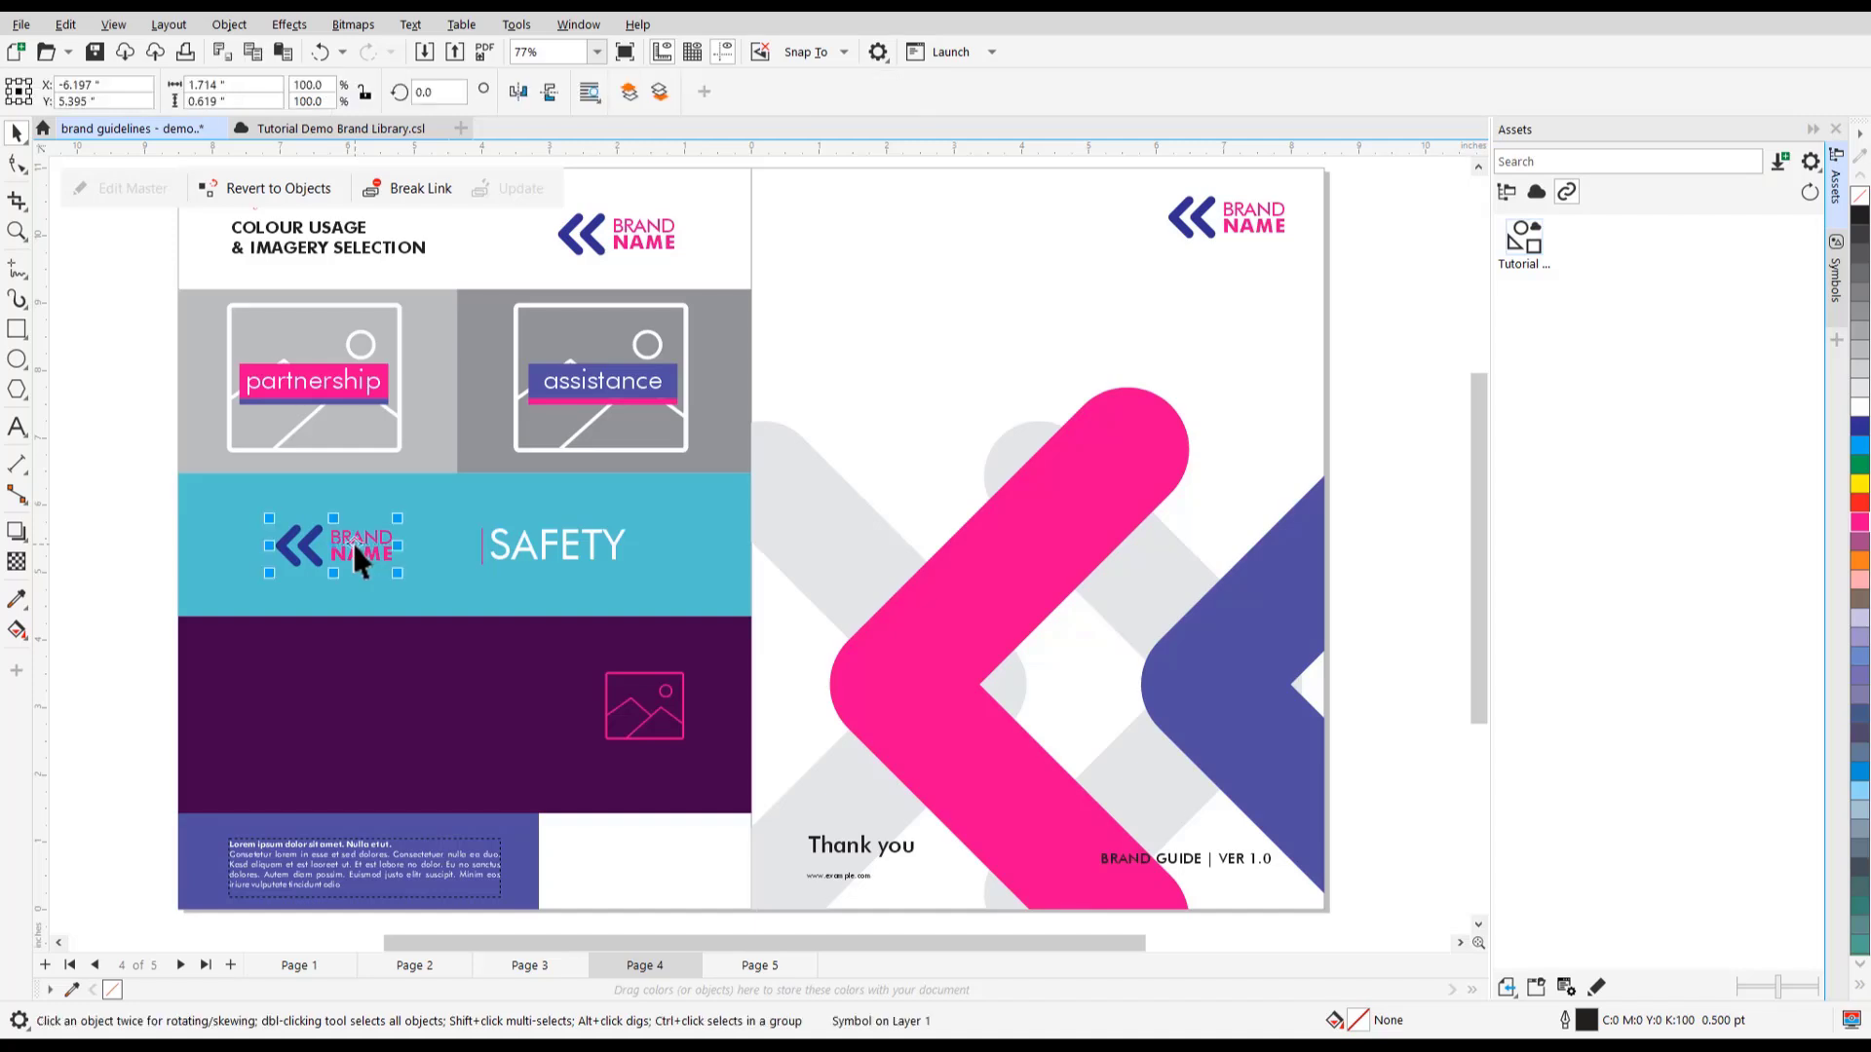
{"action": "left_click", "coordinate": [425, 198]}
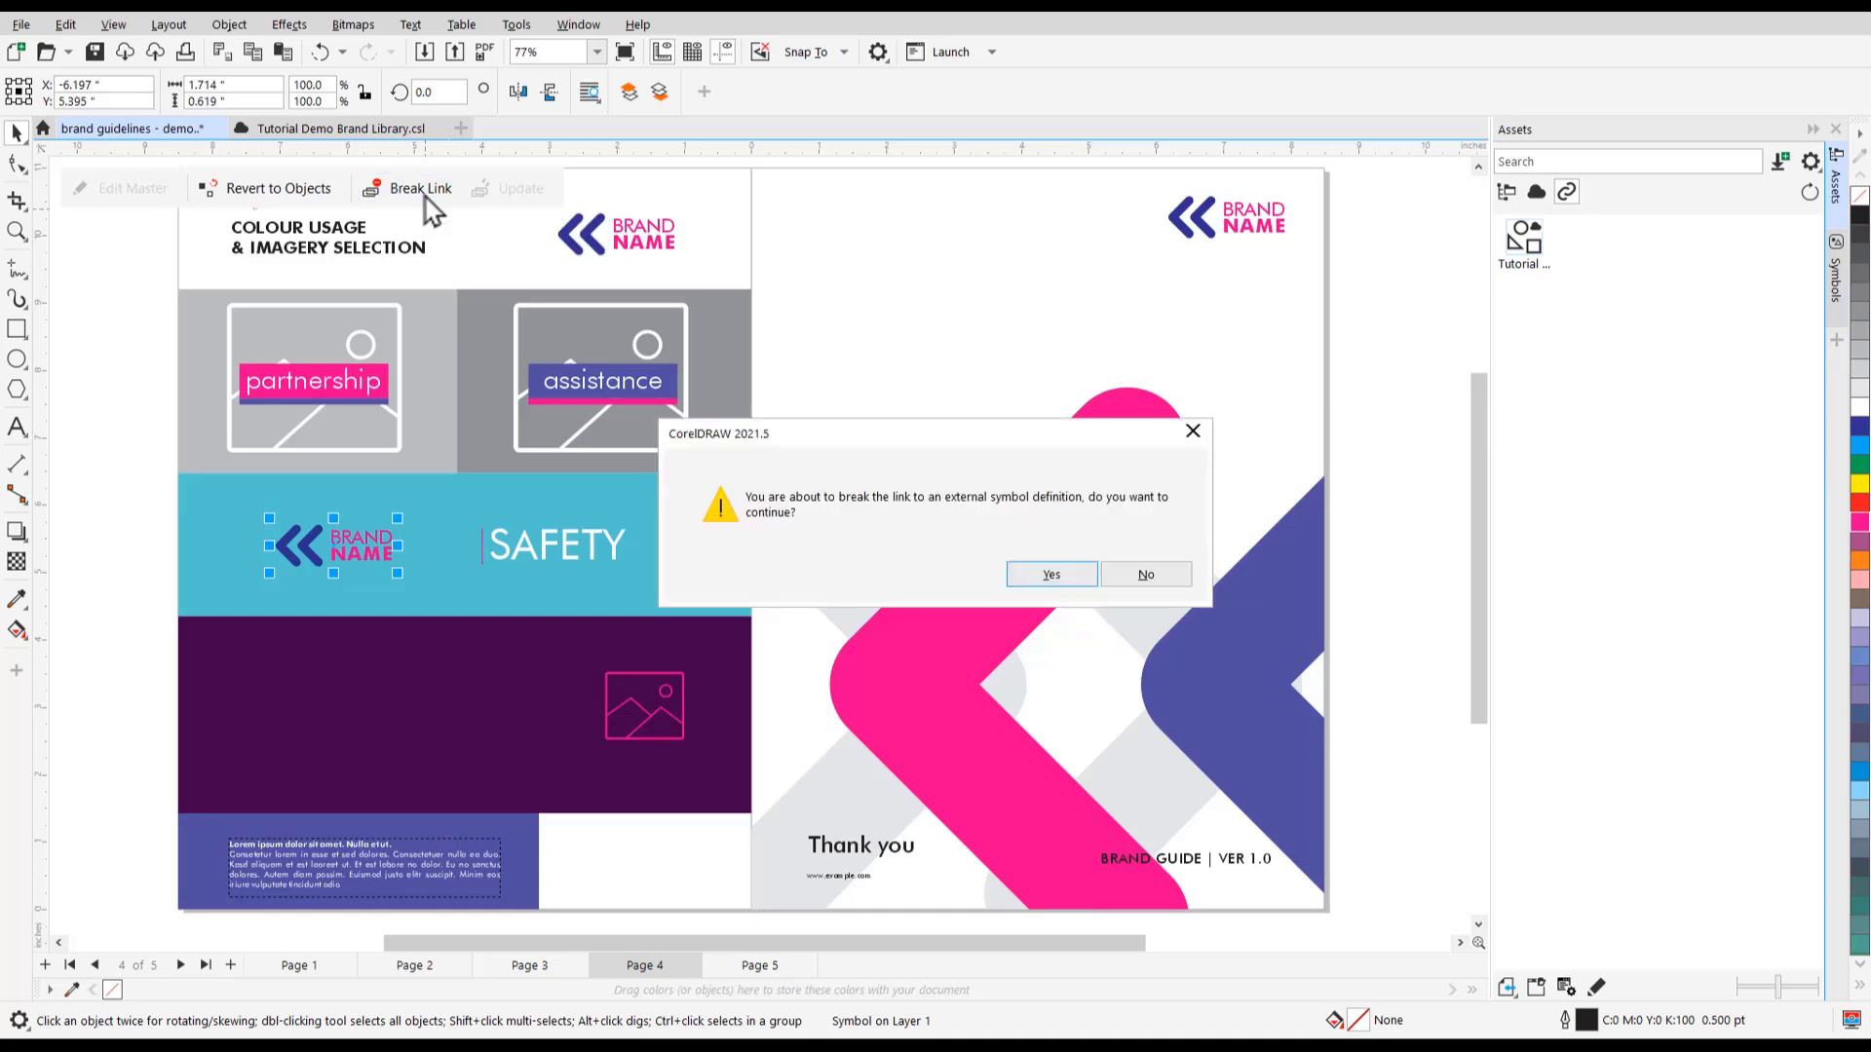
{"action": "left_click", "coordinate": [1023, 575]}
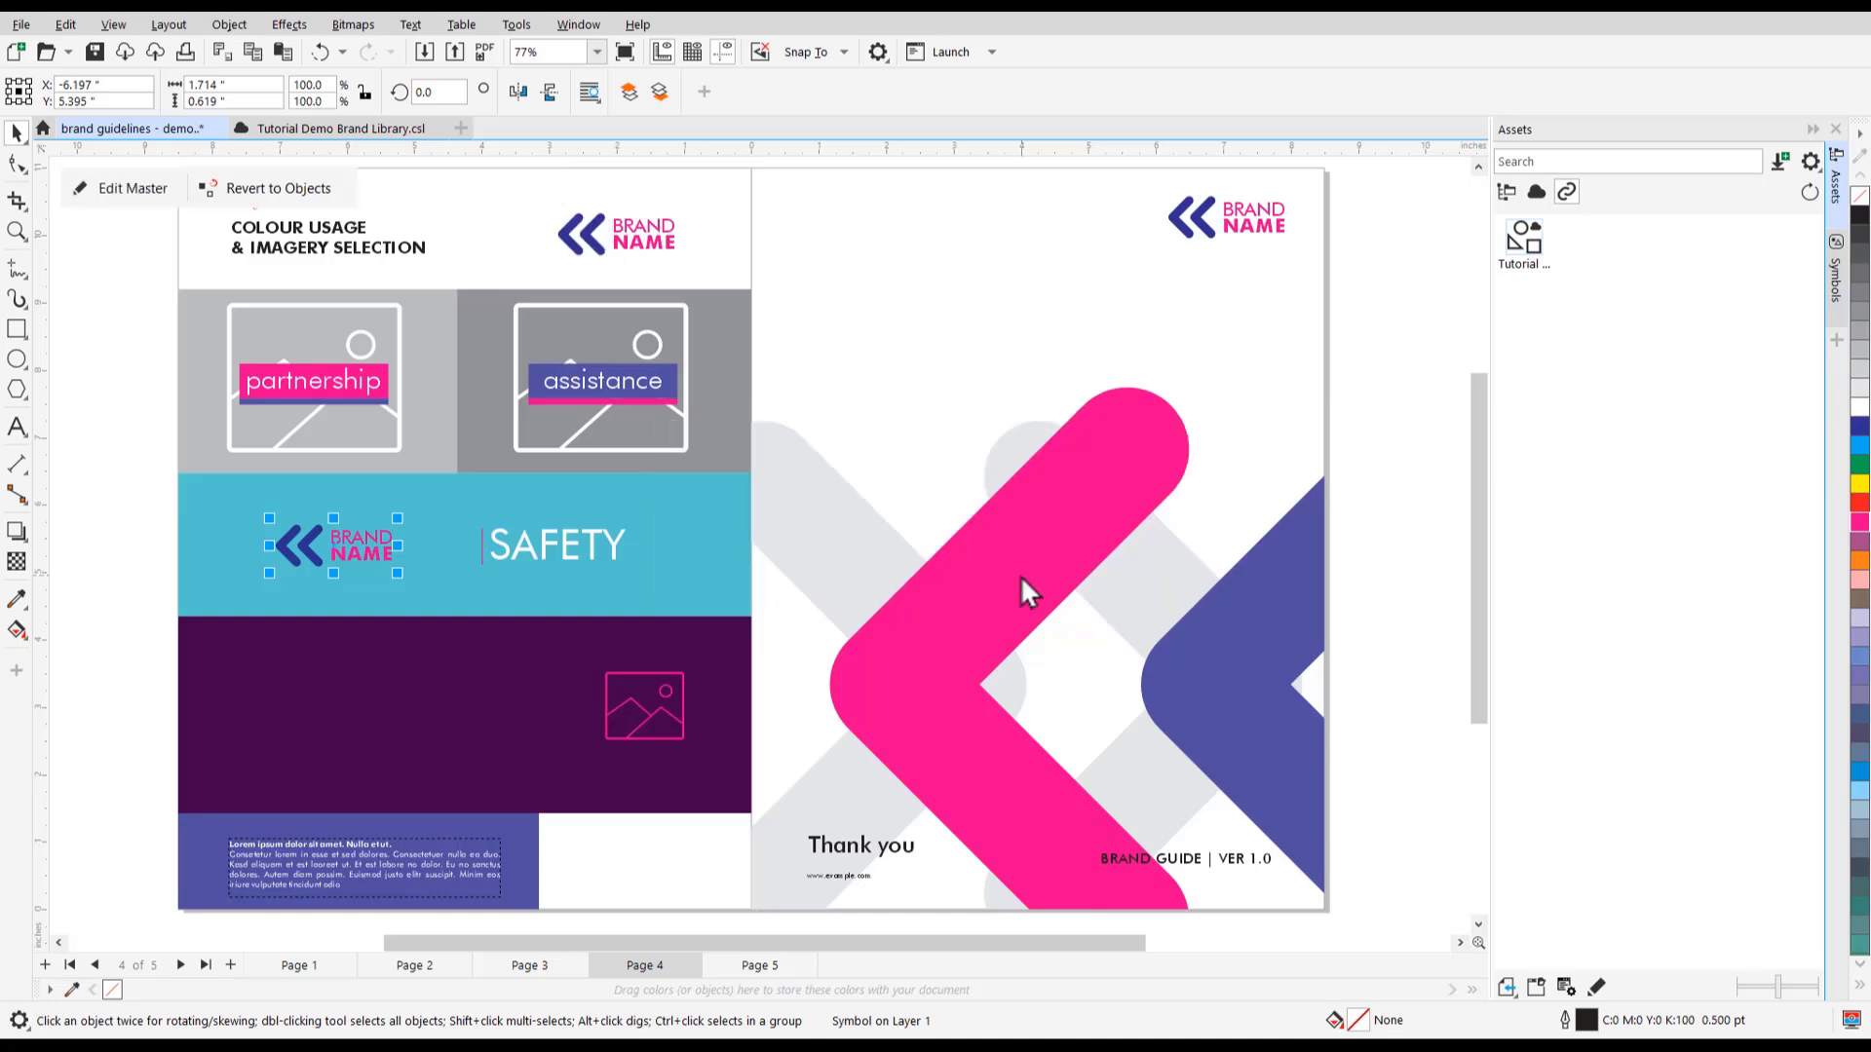
In the logo symbol's master, fill the double chevron with grey, then finish editing and zoom out.
{"action": "left_click", "coordinate": [125, 194]}
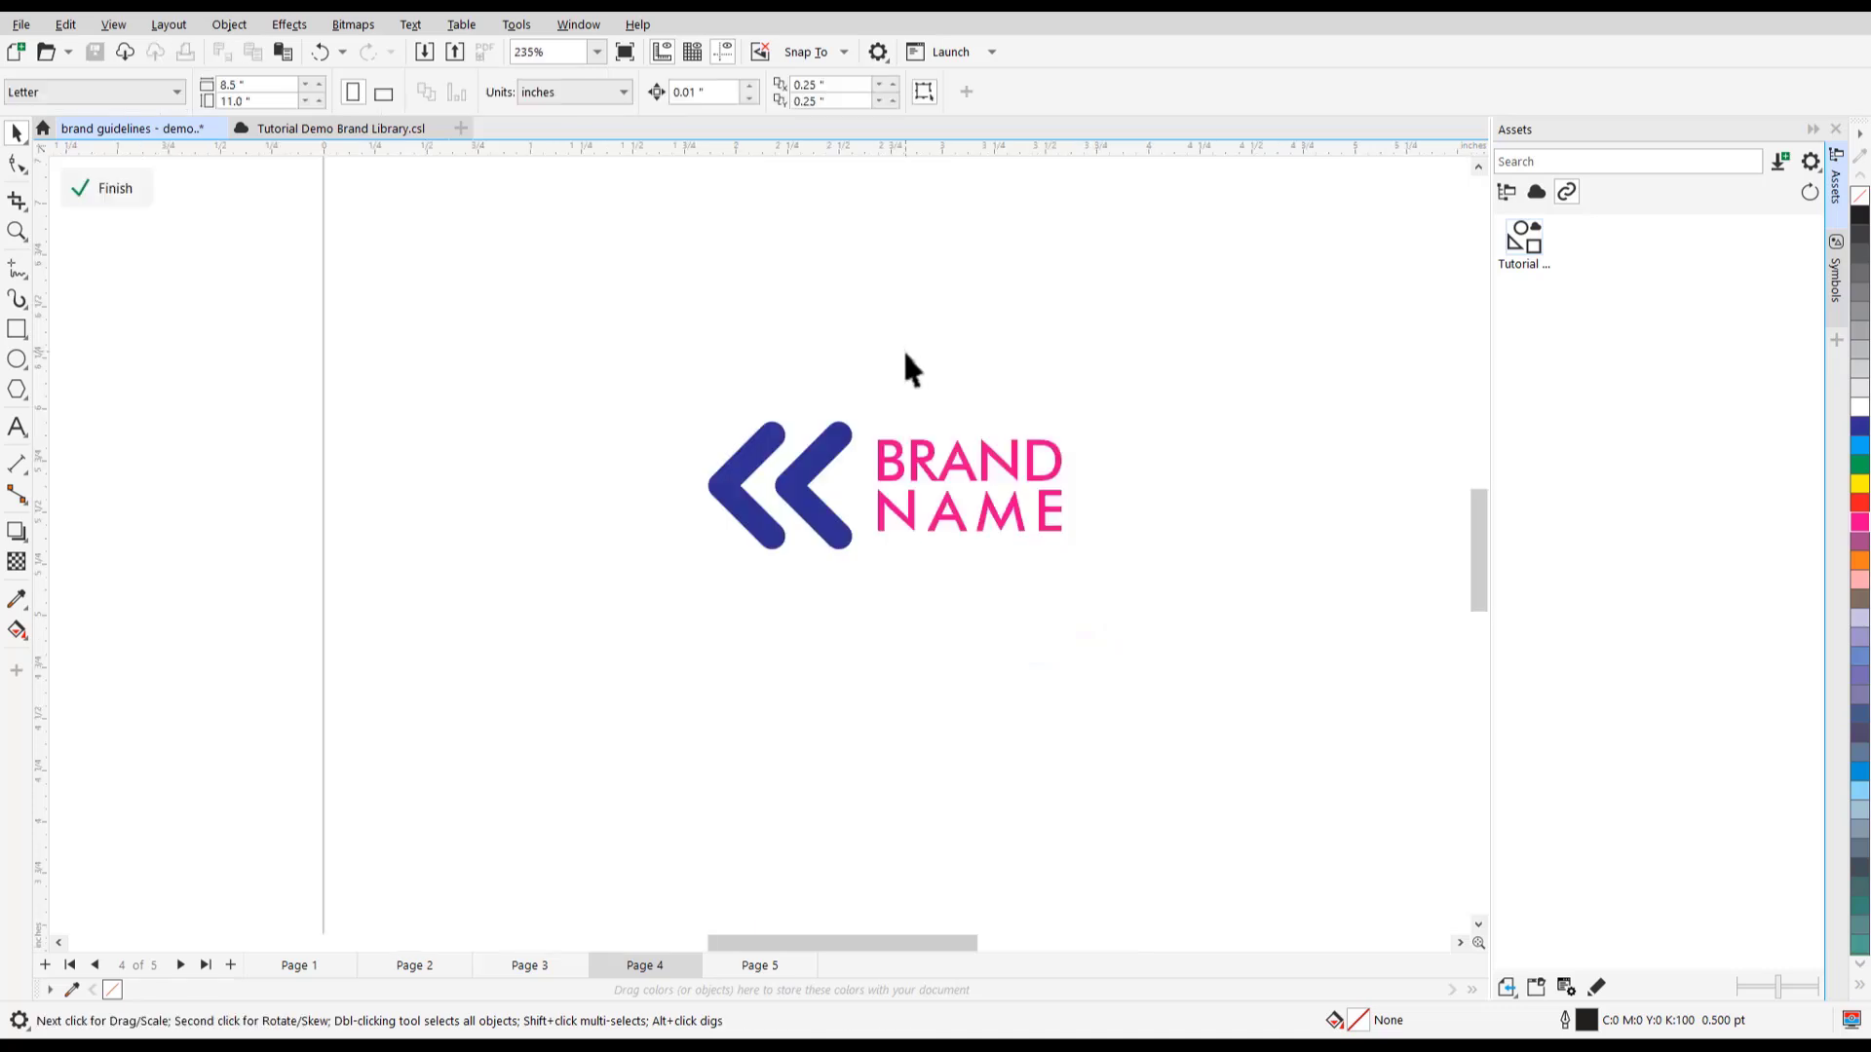
{"action": "left_click", "coordinate": [828, 450]}
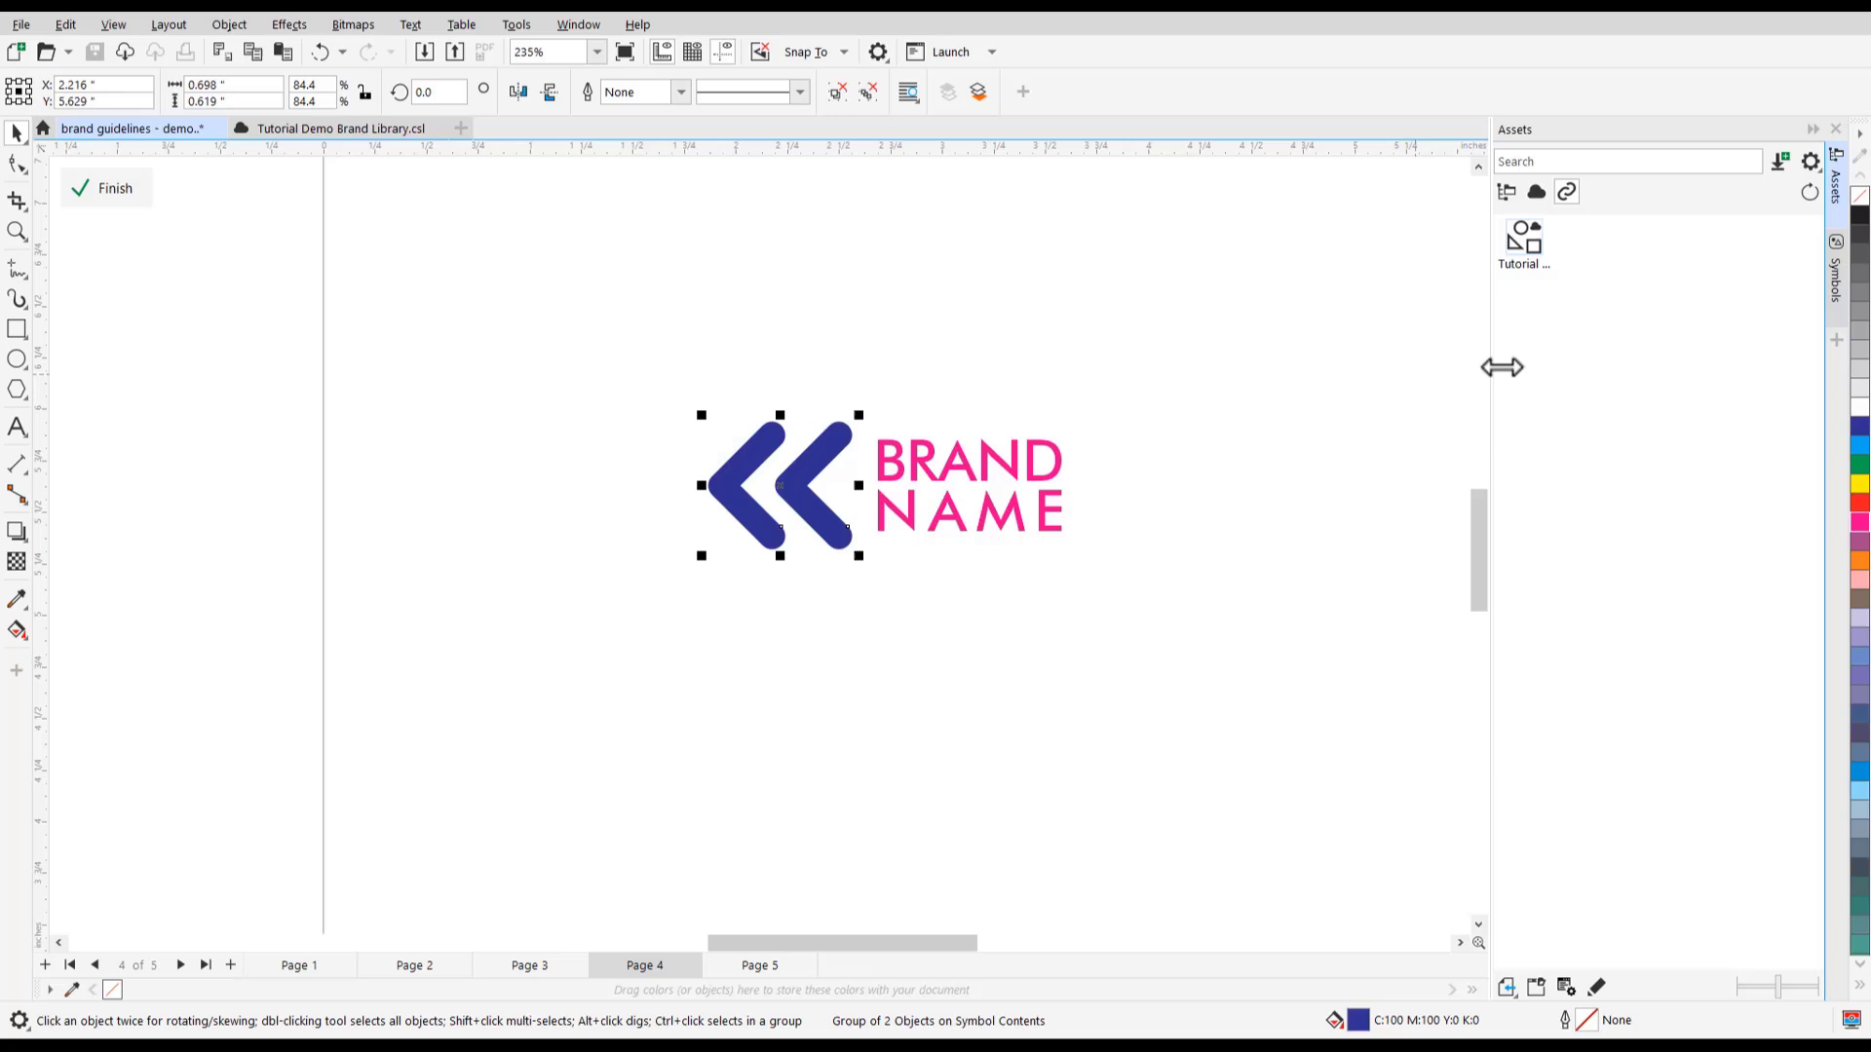
{"action": "left_click", "coordinate": [1863, 323]}
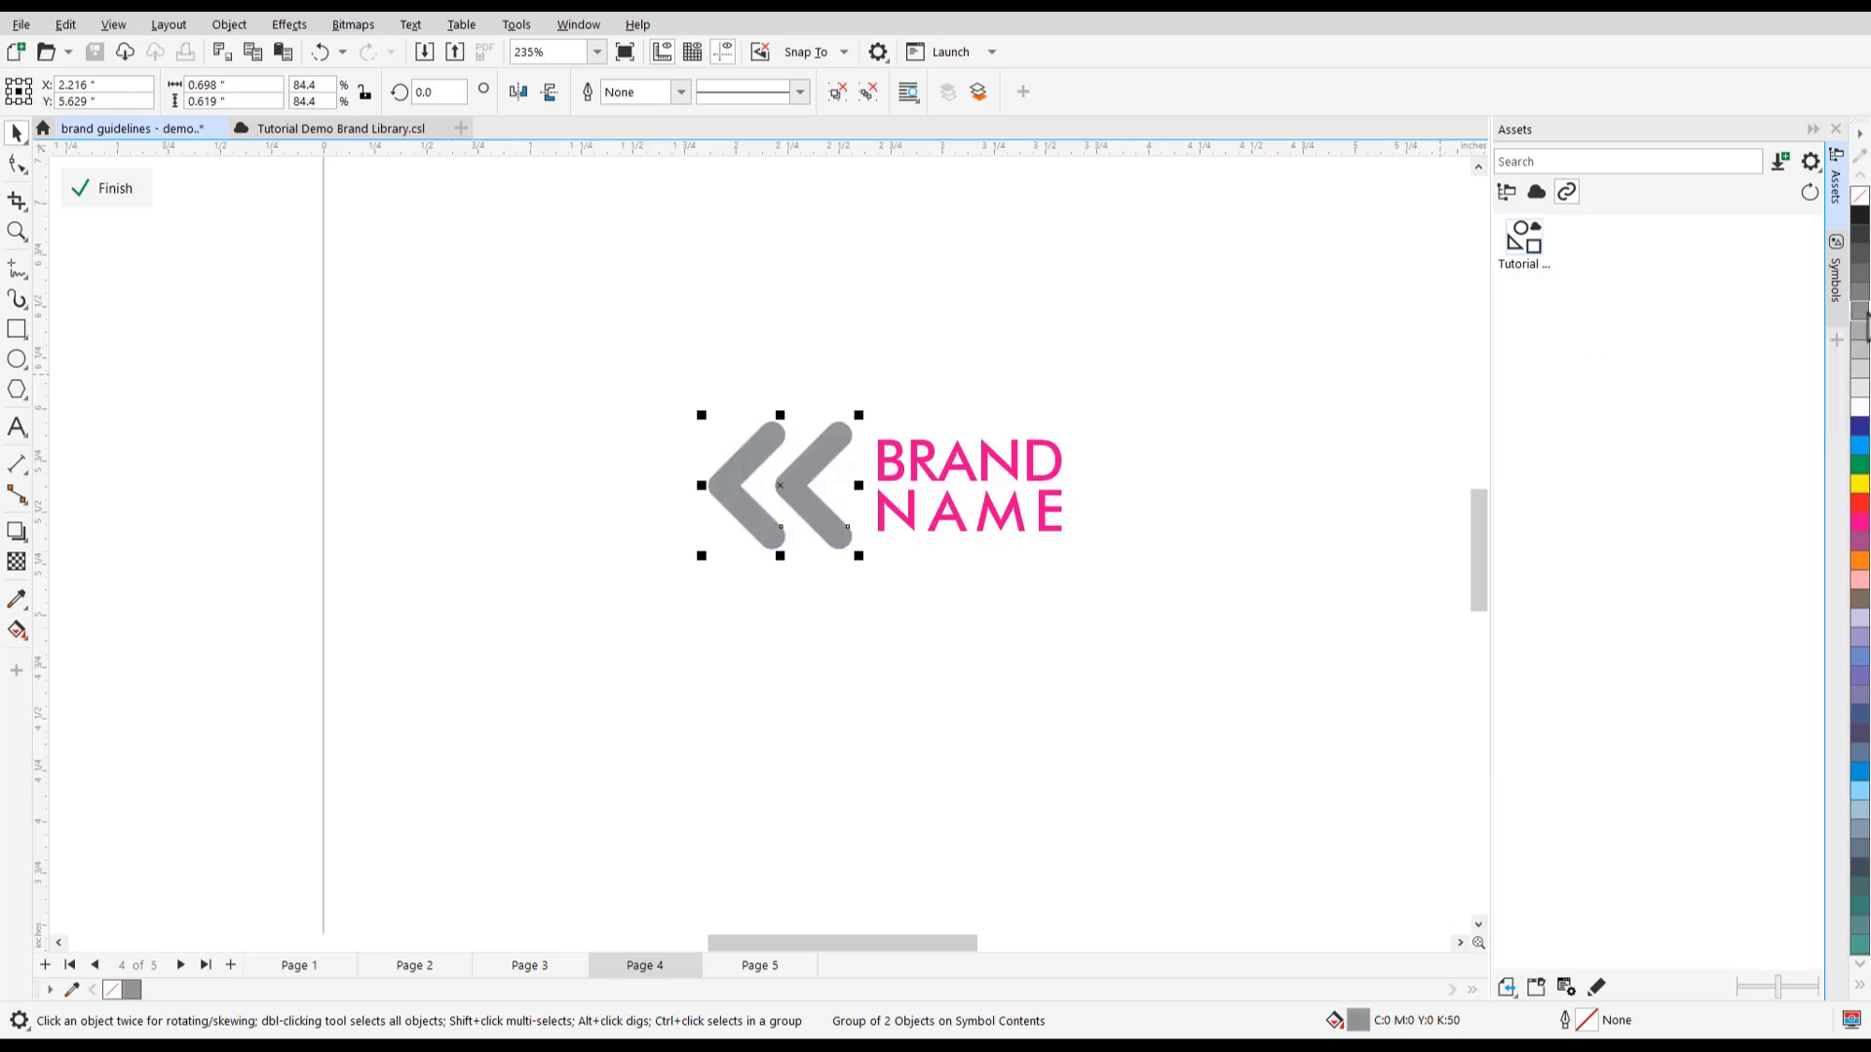
{"action": "left_click", "coordinate": [94, 187]}
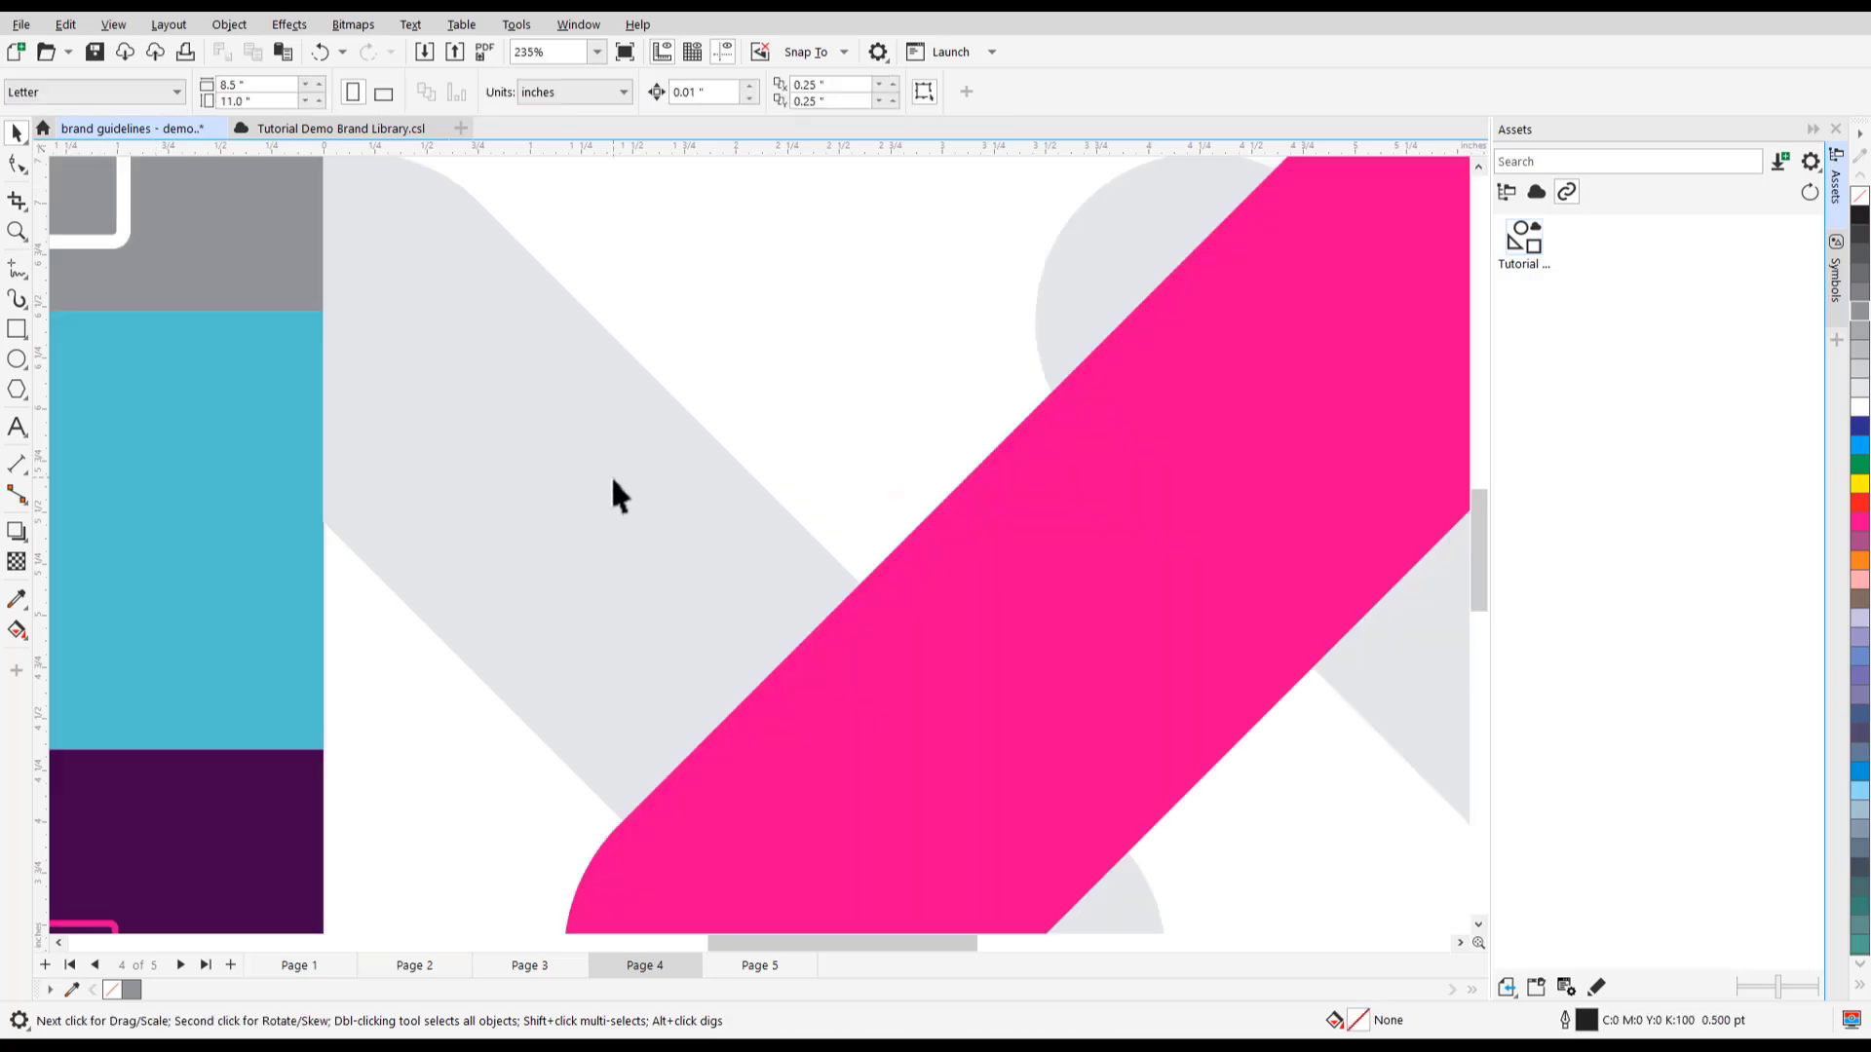
{"action": "scroll", "coordinate": [610, 475], "scroll_direction": "down", "scroll_amount": 5}
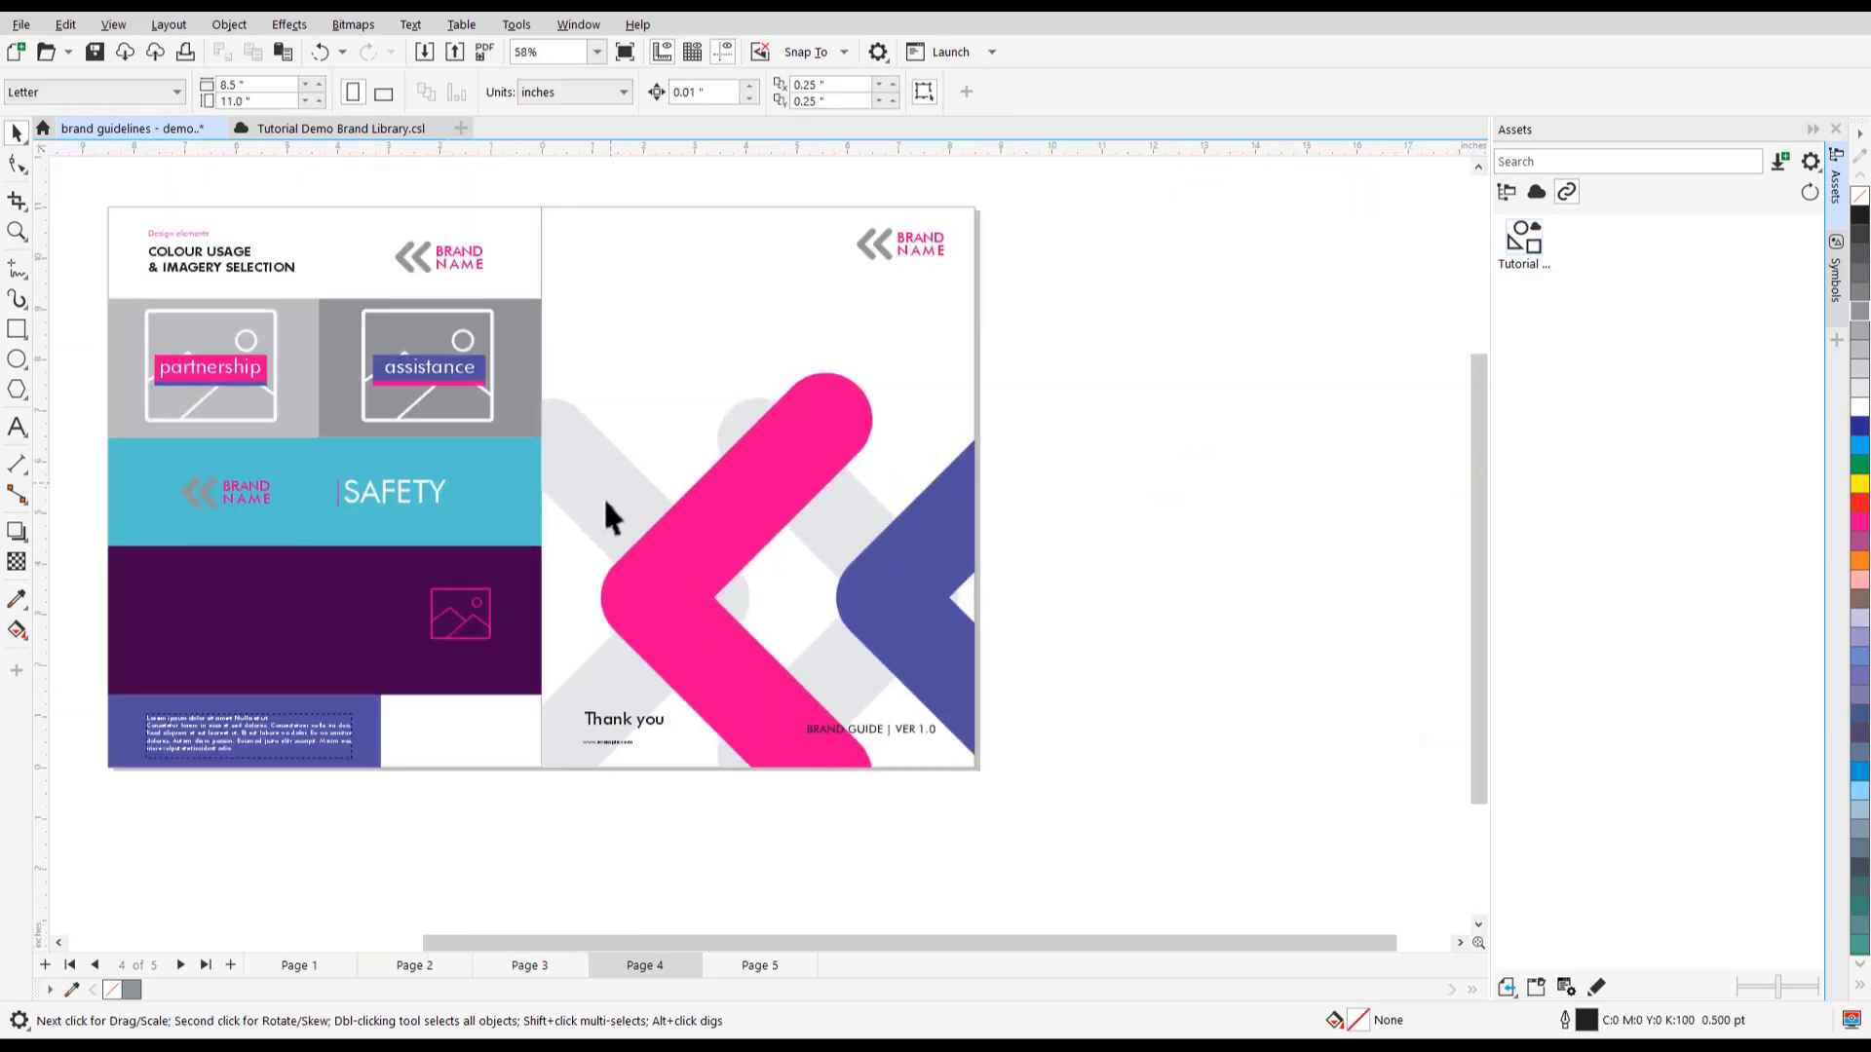
Return to the page 1 cover to see its logo with a grey chevron.
{"action": "left_click", "coordinate": [310, 967]}
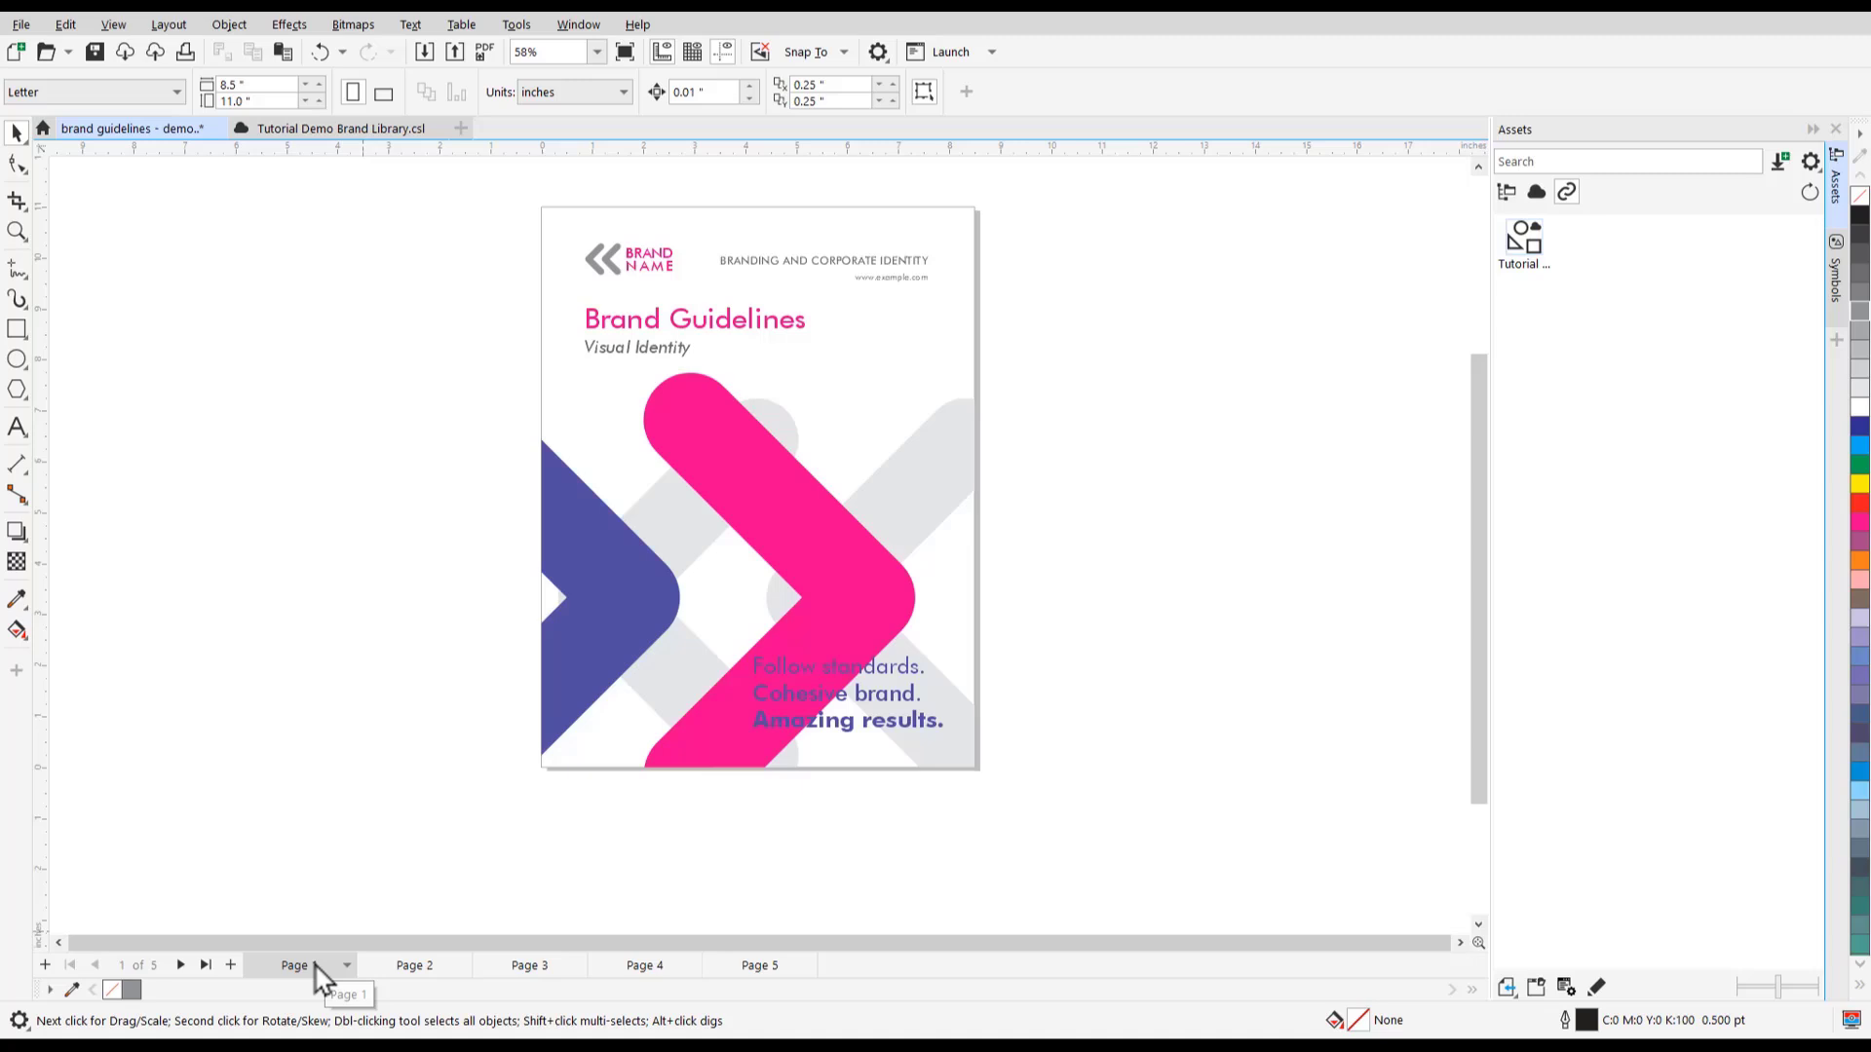